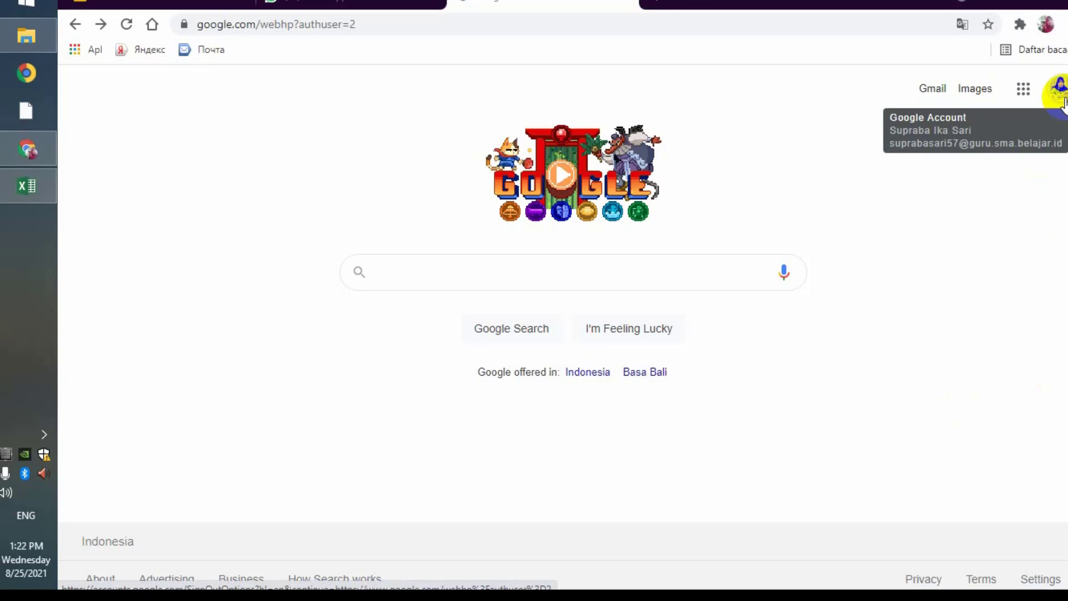
- Open Google Classroom from the Google homepage and start creating a new class
left_click(1030, 97)
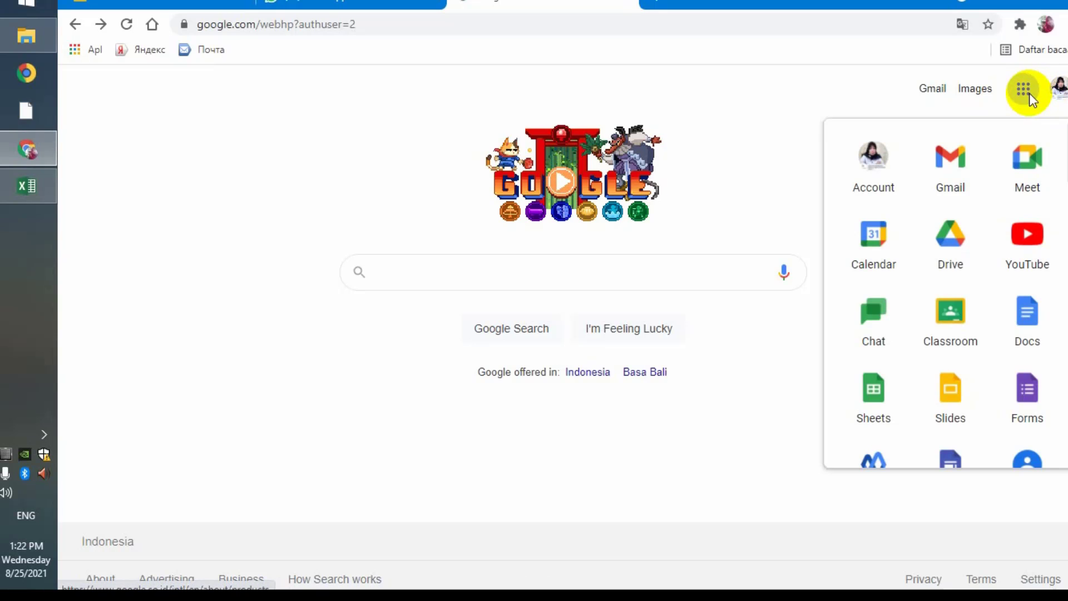
left_click(954, 315)
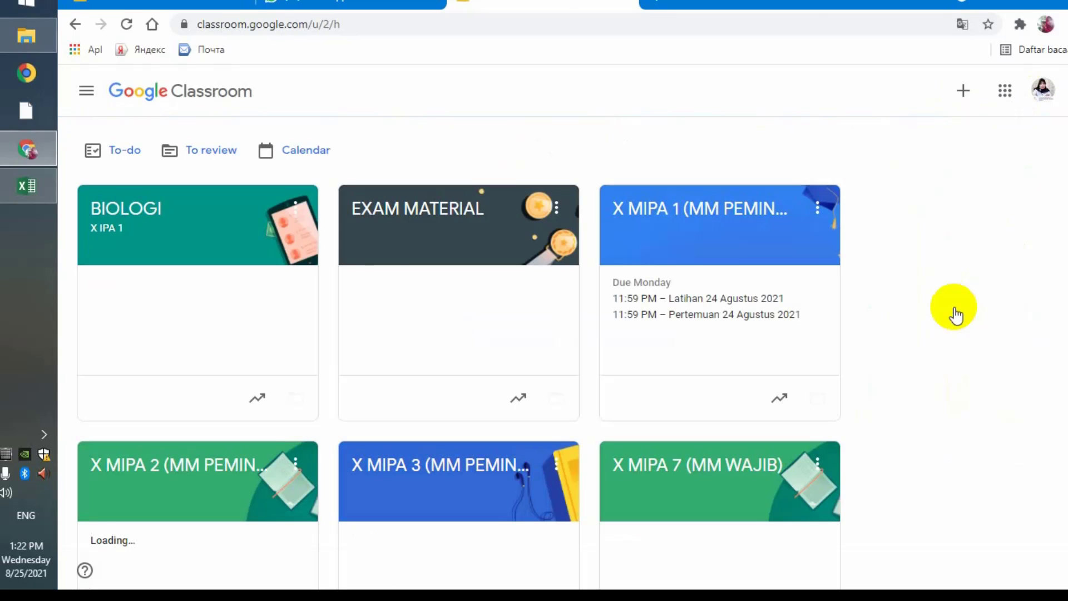
left_click(963, 95)
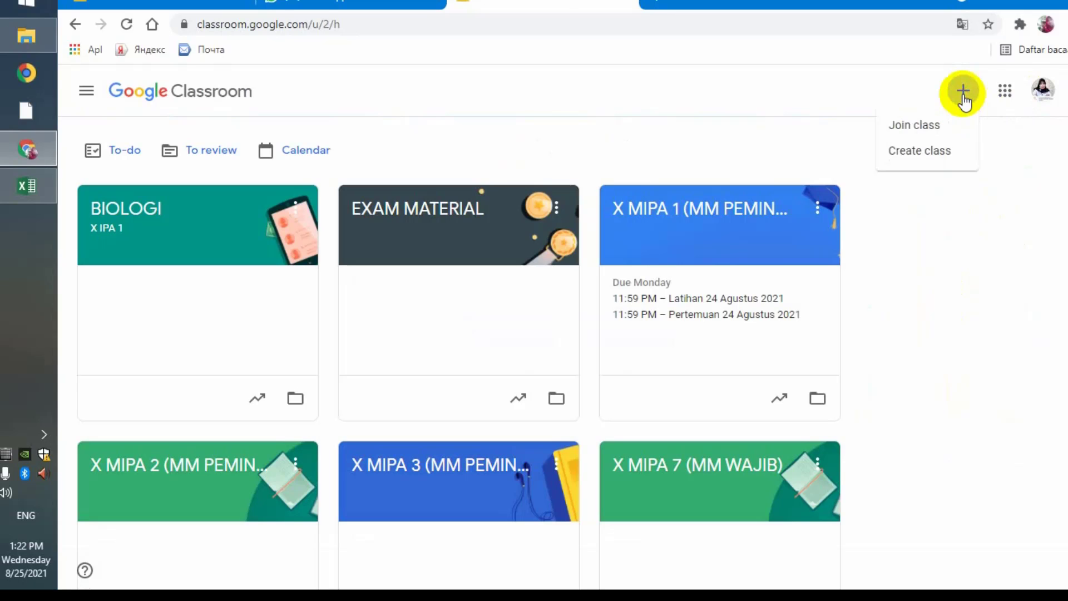
left_click(911, 150)
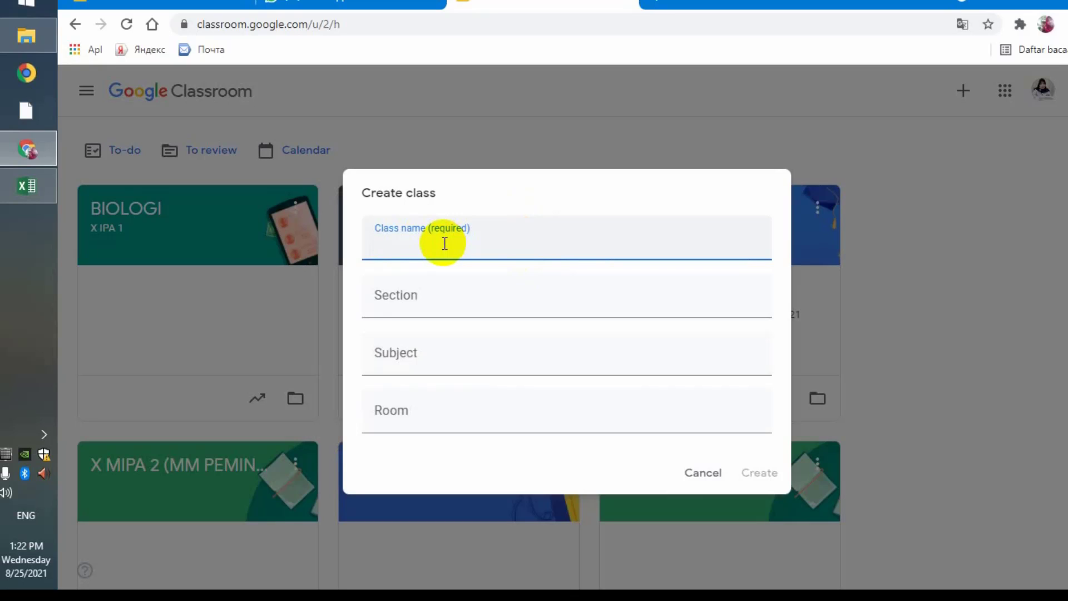
- Create the class with the name BIOLOGI, section XII IPA 1, the teacher's full name as subject, and room 1
type("BIOLOGI")
left_click(395, 300)
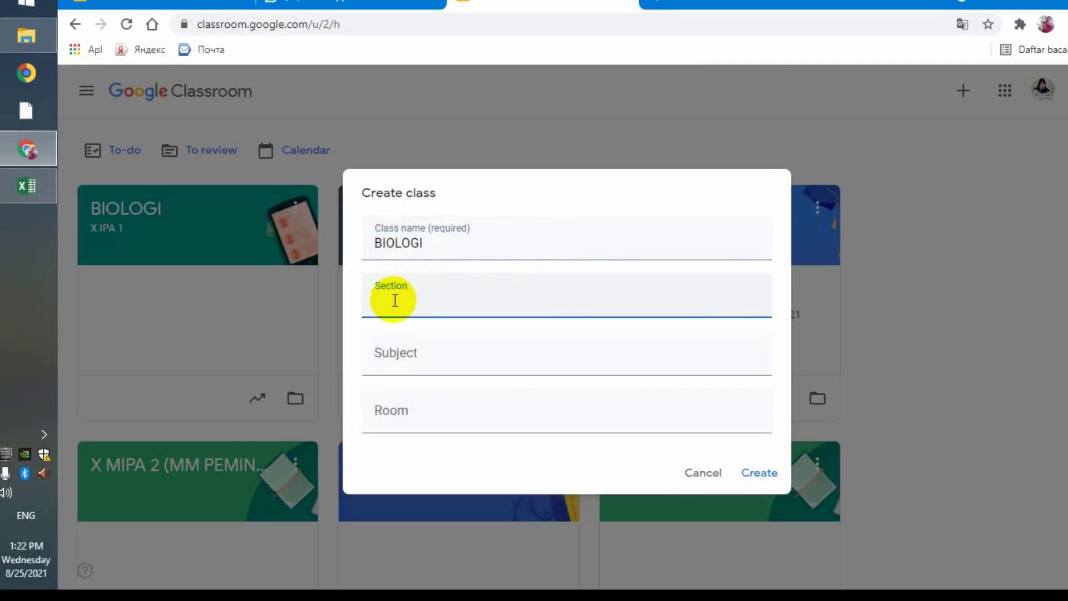
type("XII IPA 1")
left_click(394, 358)
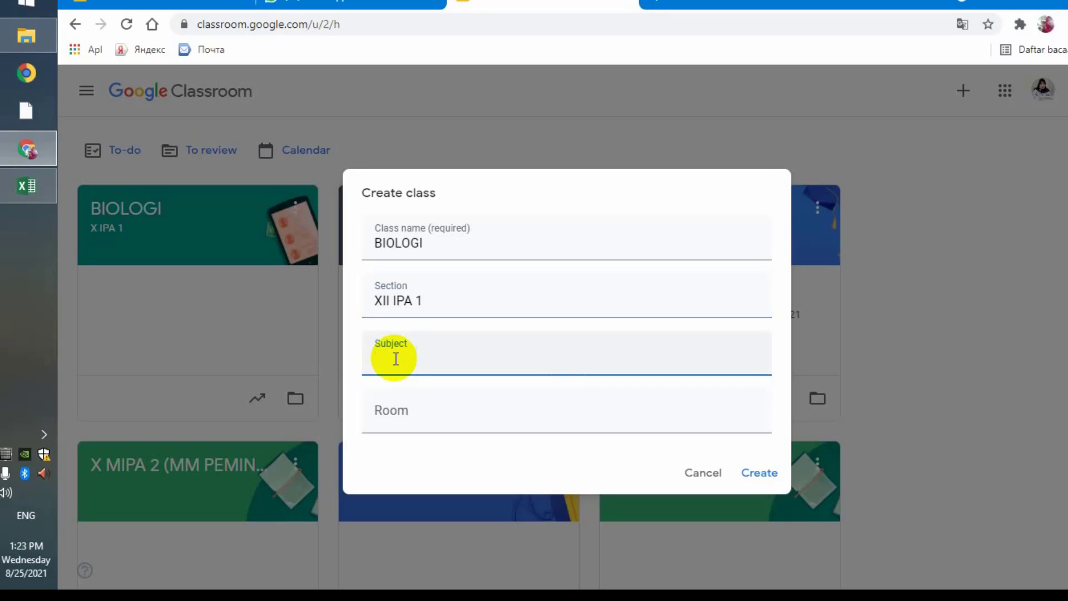
type("SURRABA IKA SARI")
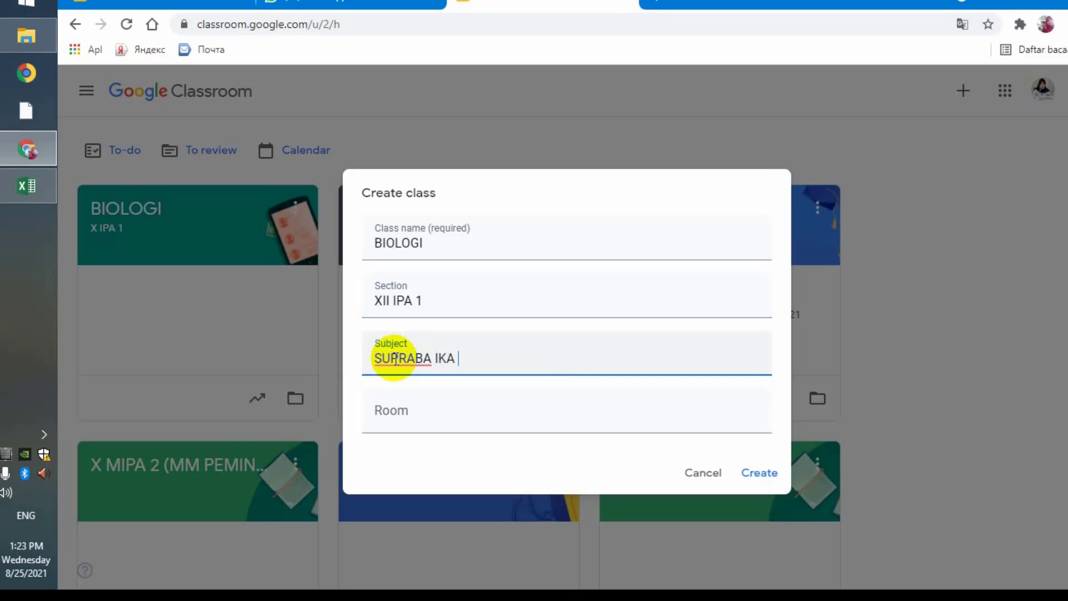
left_click(396, 407)
type("1")
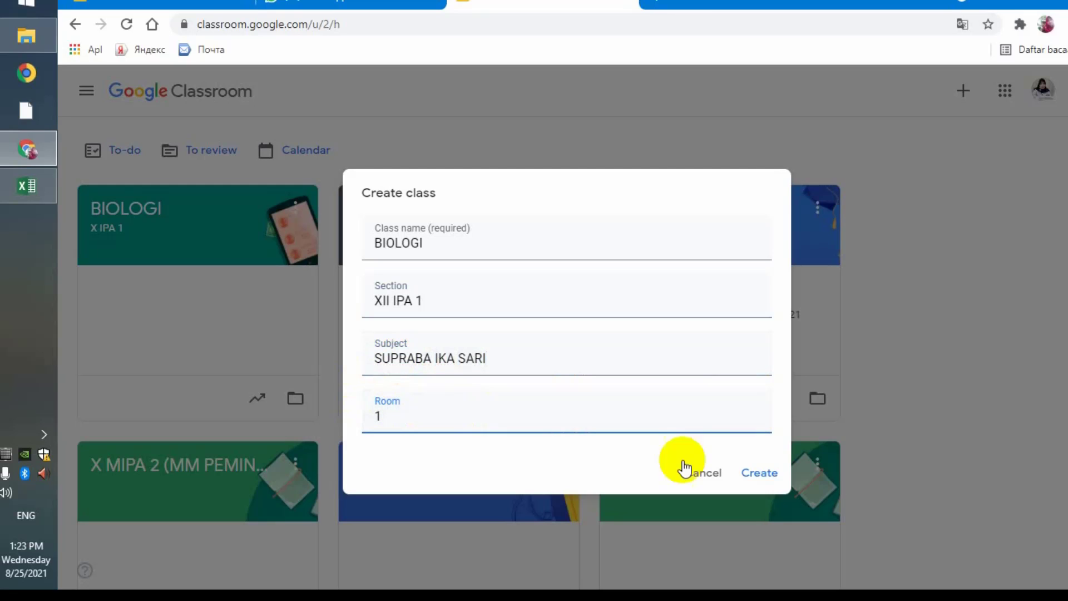
left_click(759, 473)
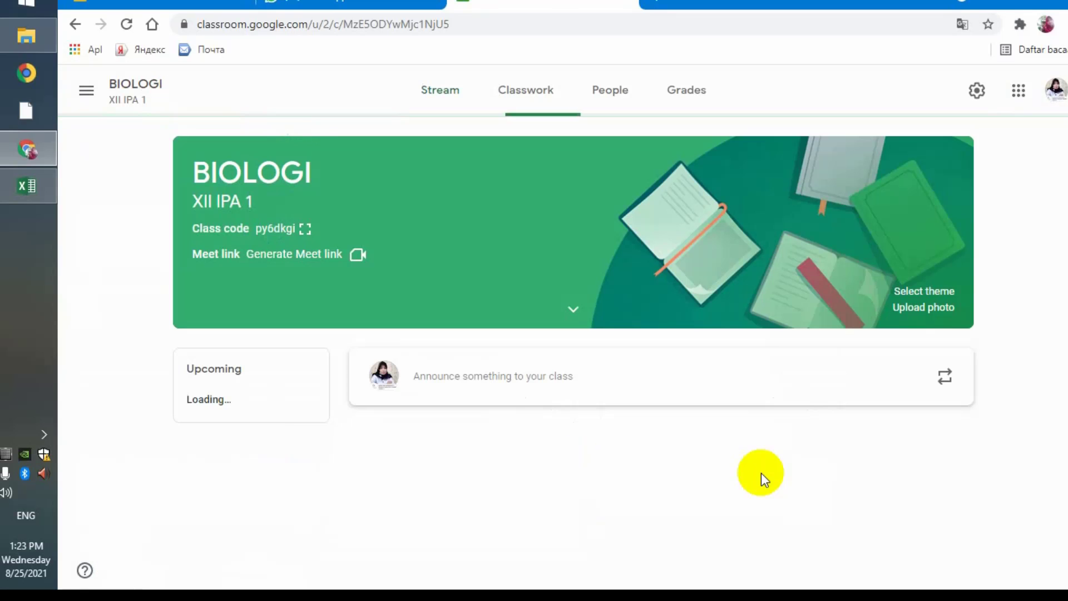
- Go back to the overview of all classes and reopen the BIOLOGI XII IPA 1 class
left_click(87, 94)
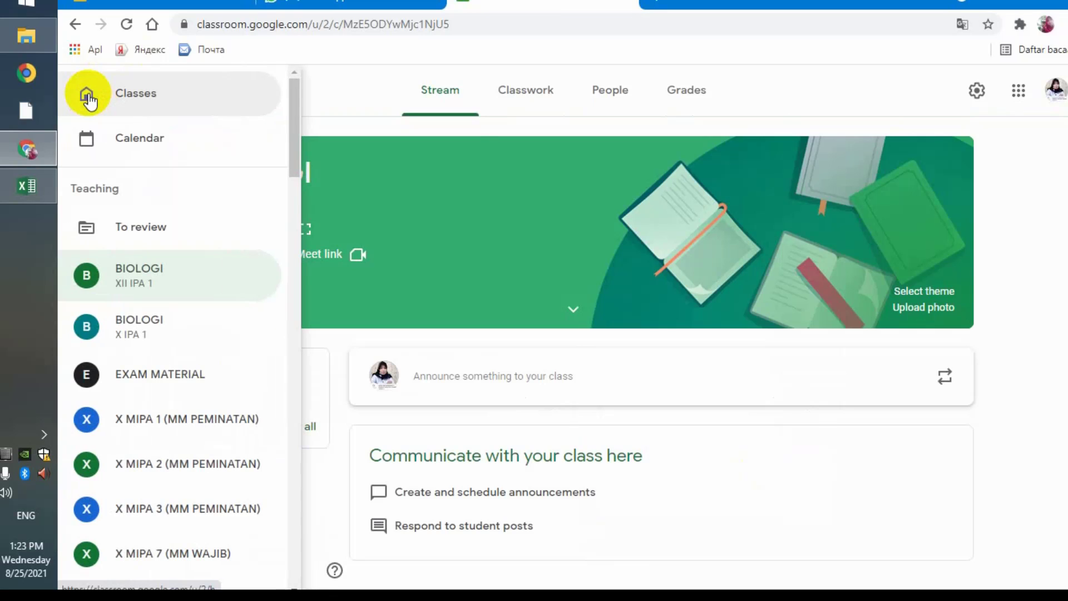
left_click(129, 95)
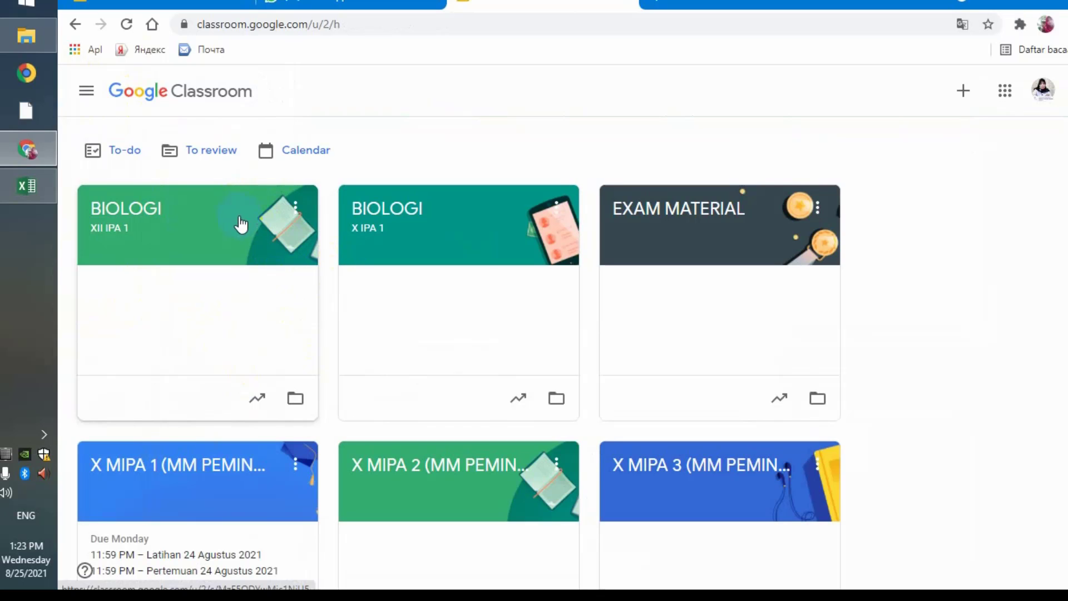
left_click(122, 203)
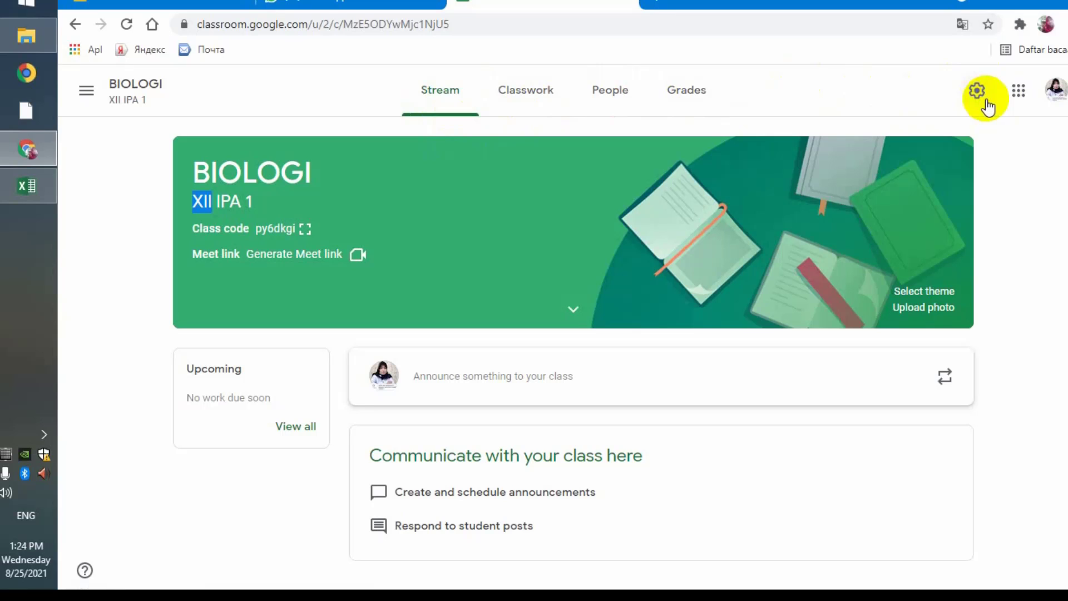
- Open the class settings, examine the class details and invite codes, and view the enlarged class code
left_click(982, 96)
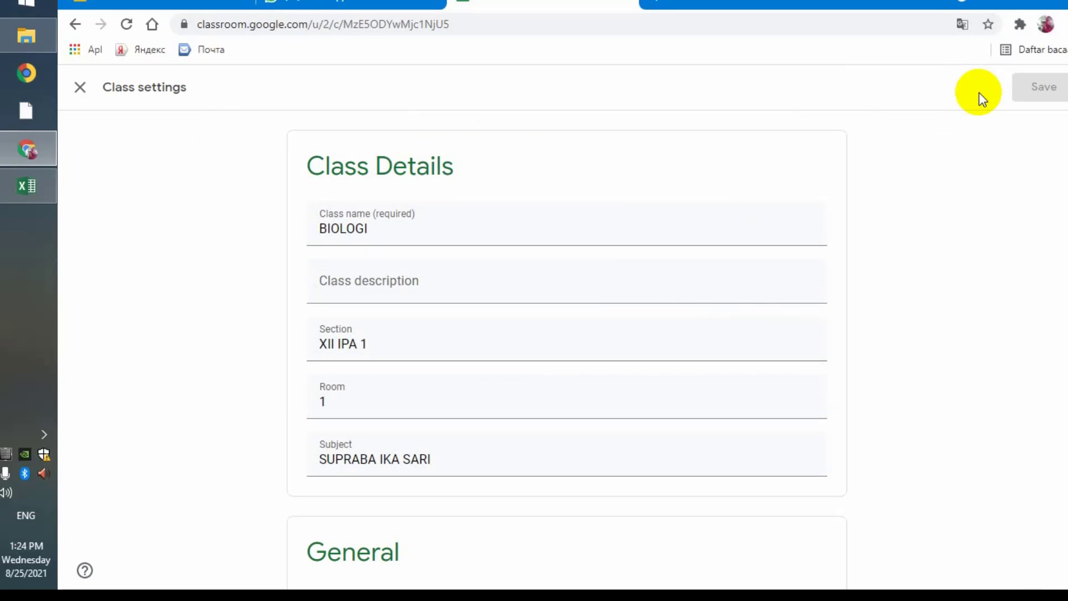
scroll(1065, 221, "down", 2)
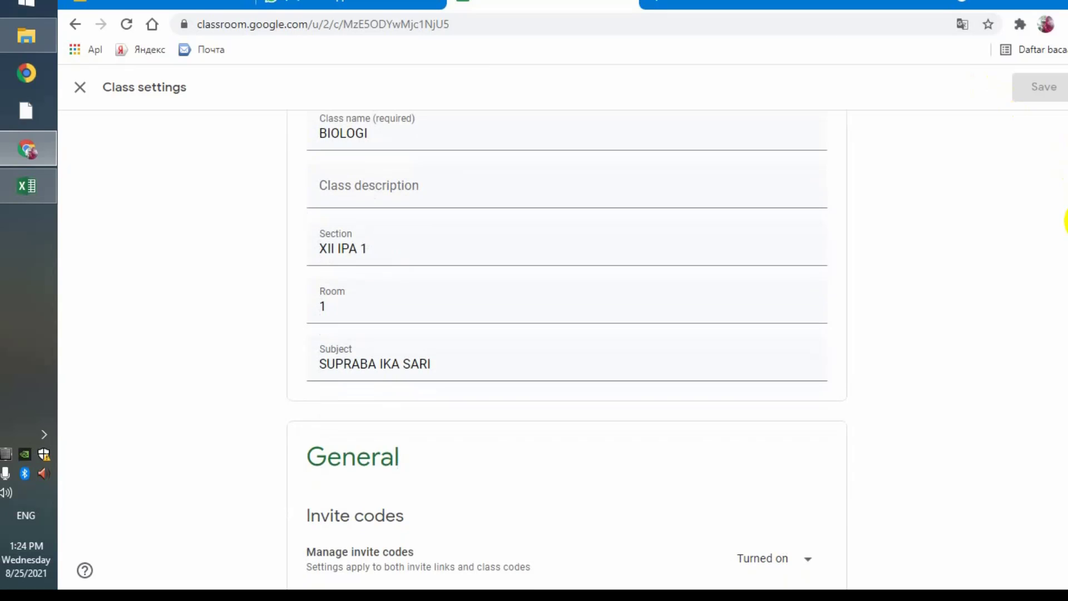
scroll(1065, 221, "down", 3)
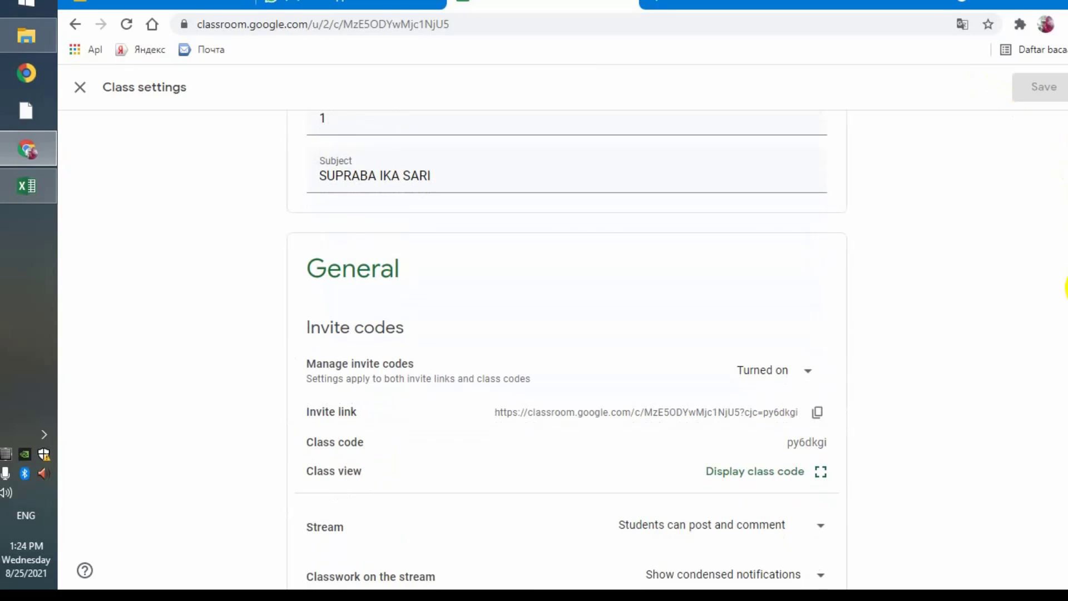
scroll(1066, 290, "down", 3)
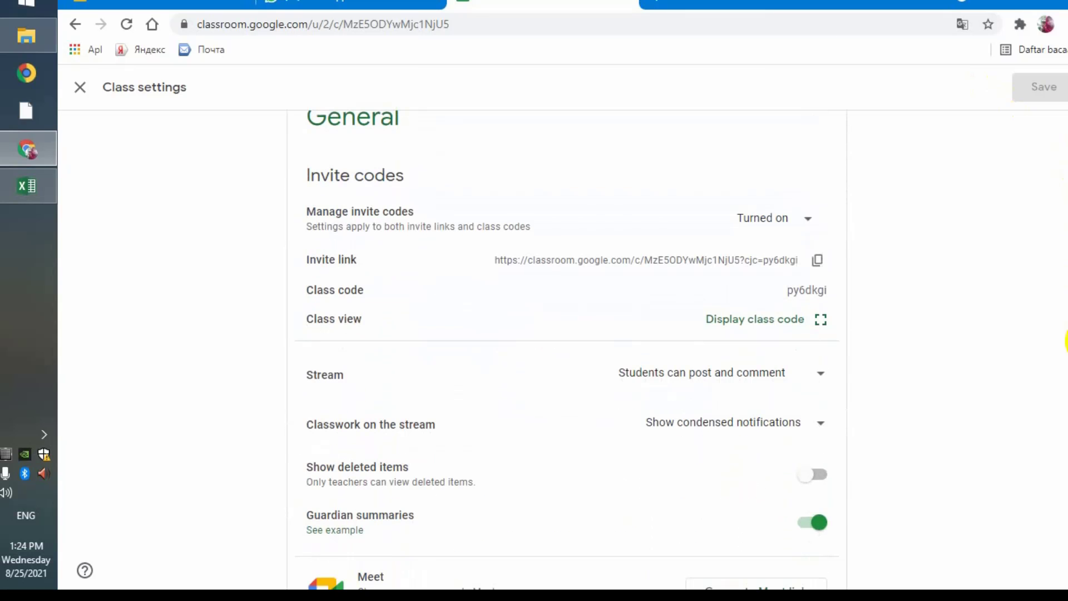
scroll(1065, 345, "down", 1)
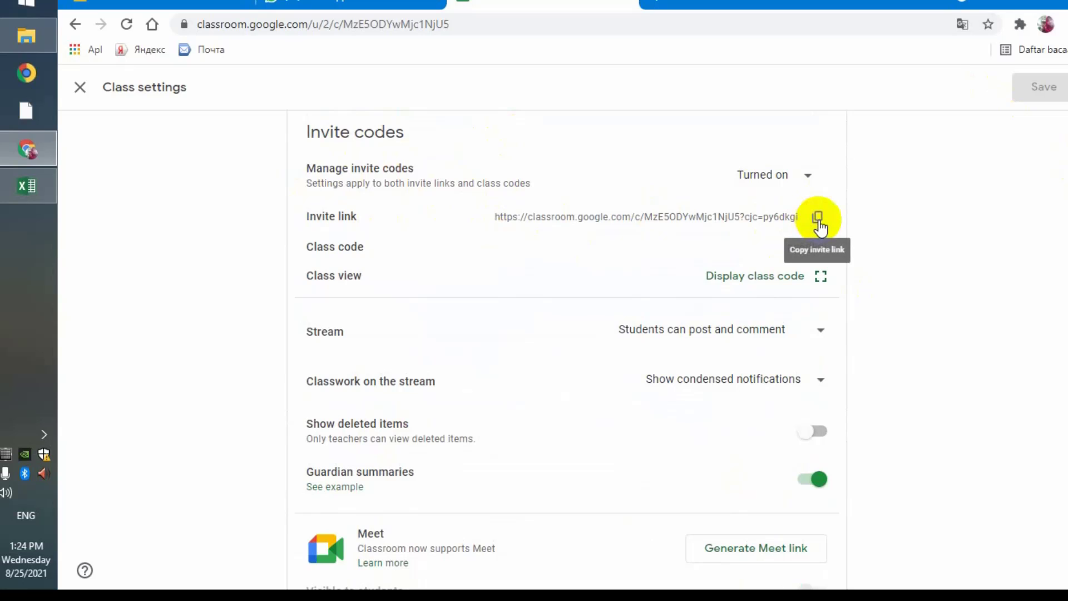
left_click(822, 278)
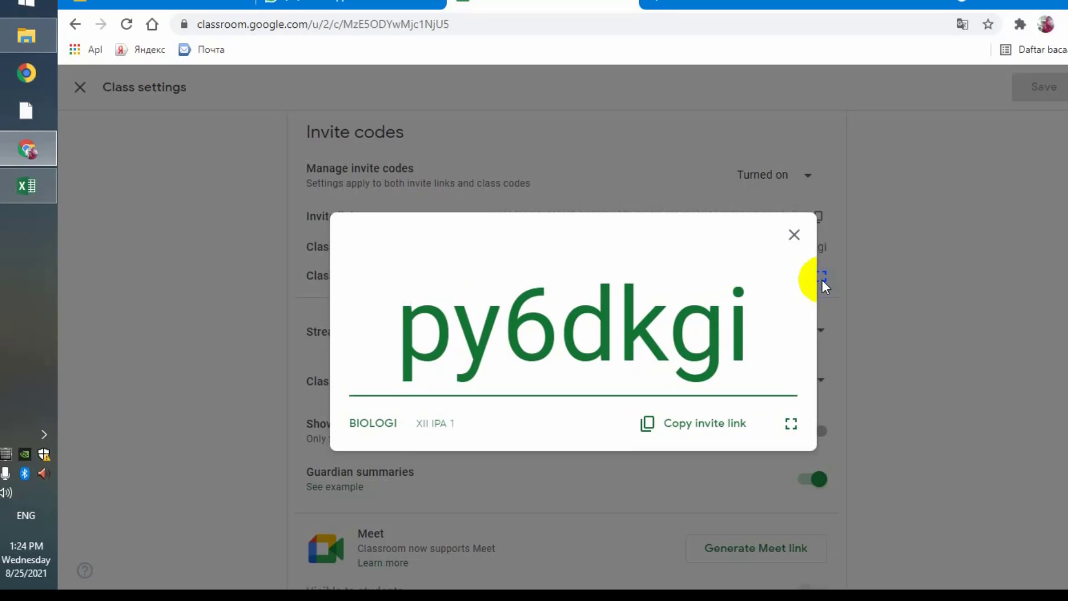
left_click(794, 234)
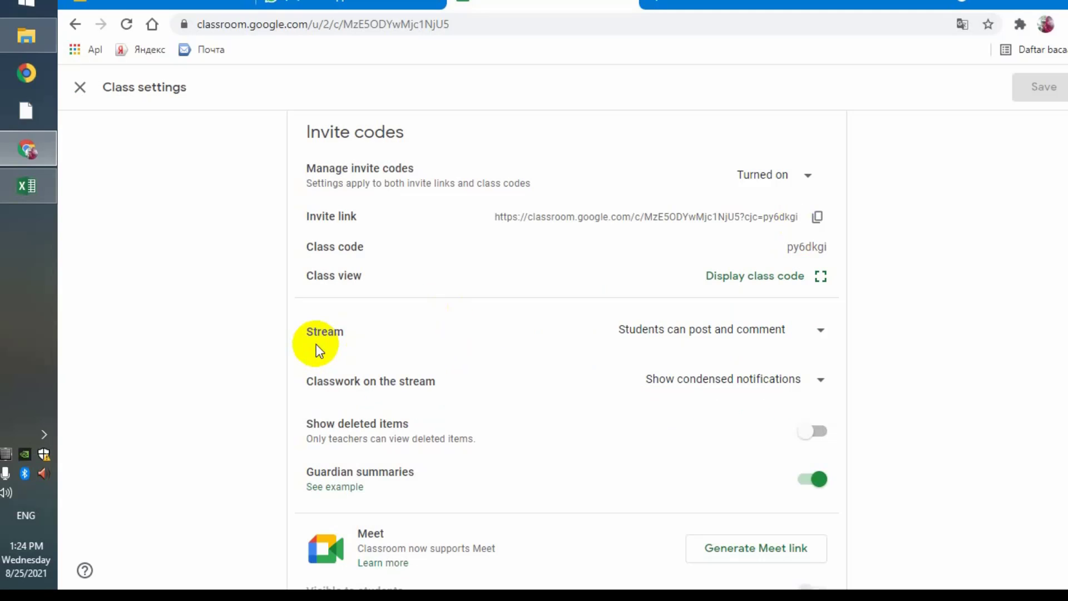
- Review the Stream and Classwork on the stream options, choosing "Students can post and comment" and "Show condensed notifications"
left_click(821, 335)
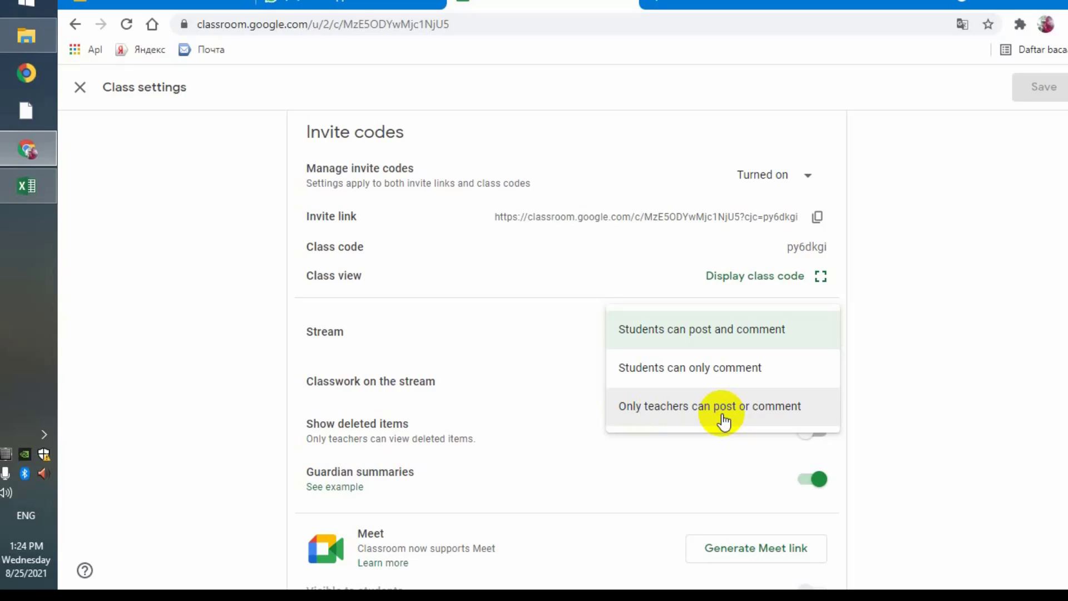
left_click(721, 337)
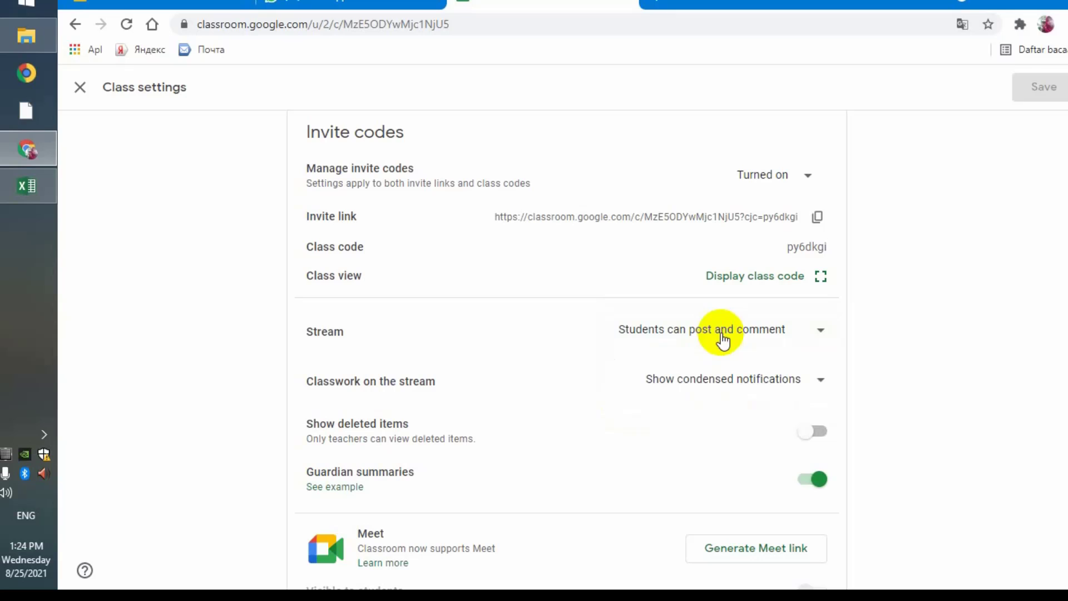
scroll(1056, 389, "down", 2)
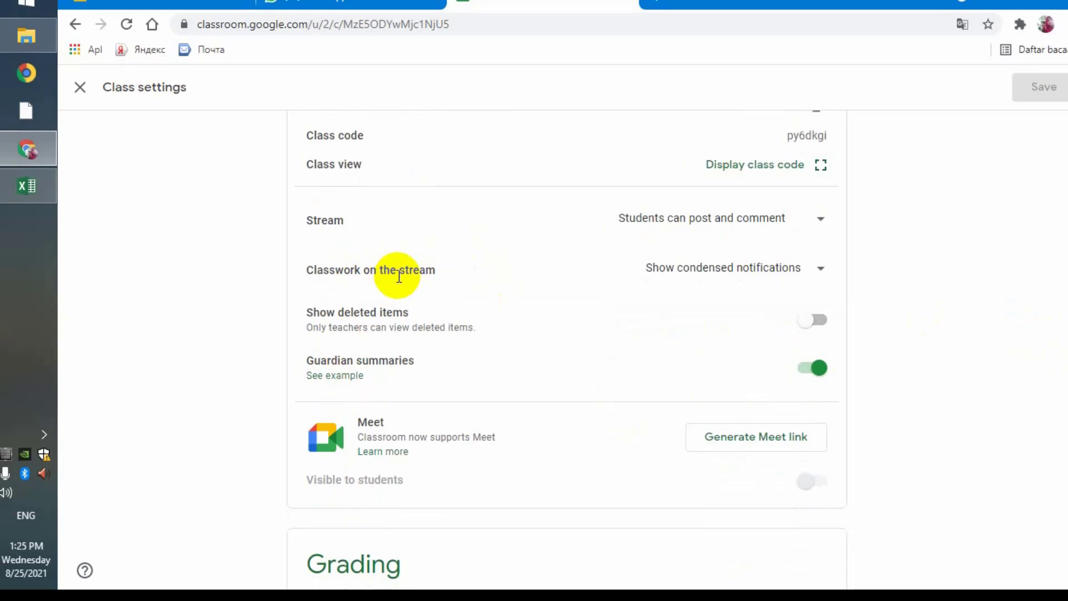
left_click(822, 274)
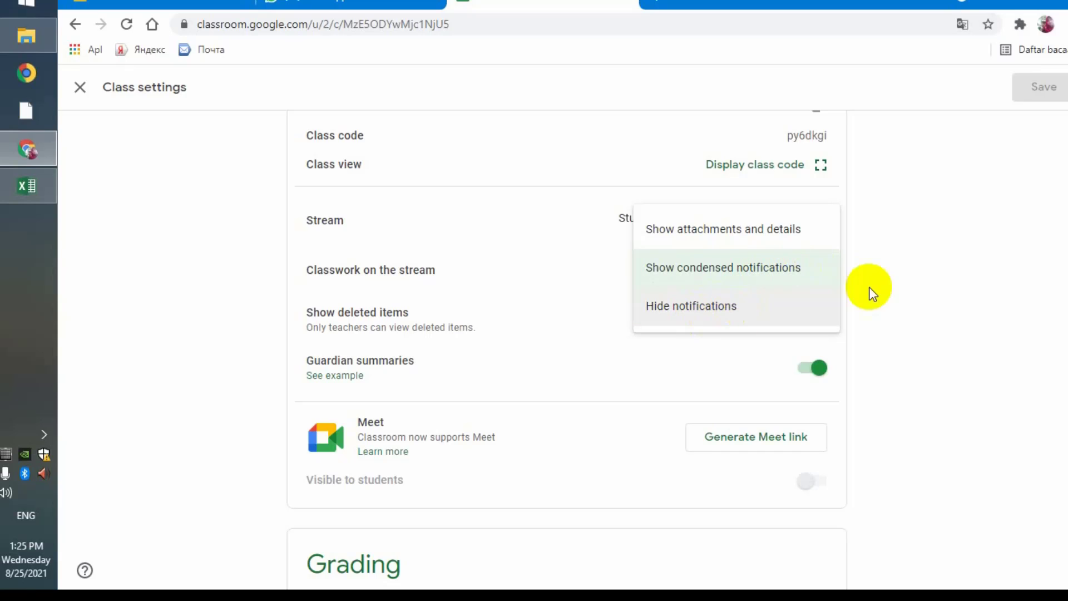
left_click(793, 269)
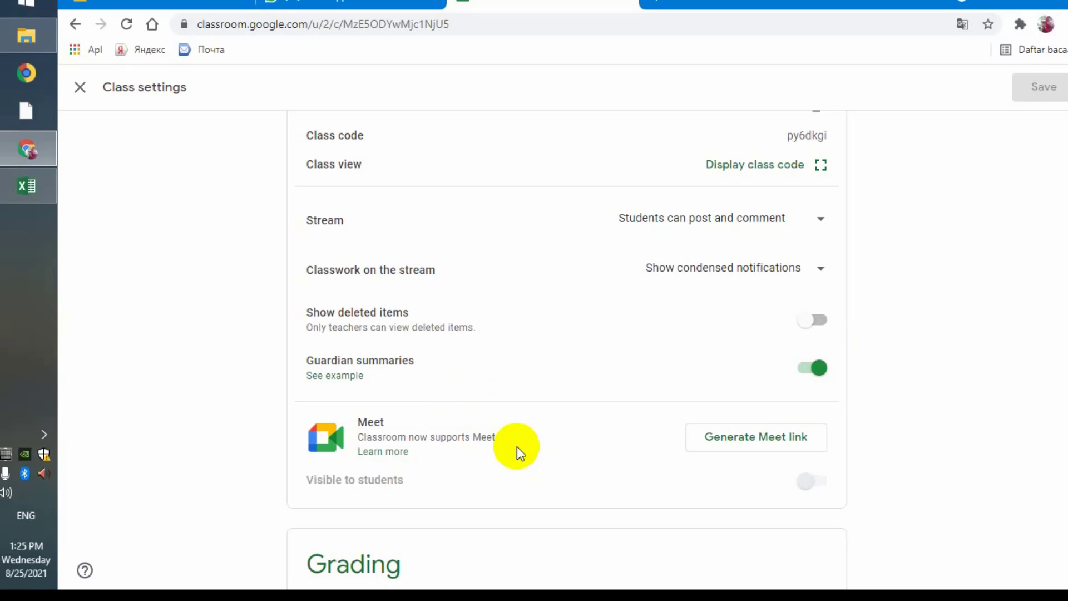
- Generate a Meet link for the class, check the link options and grading settings, and save the class settings
left_click(740, 445)
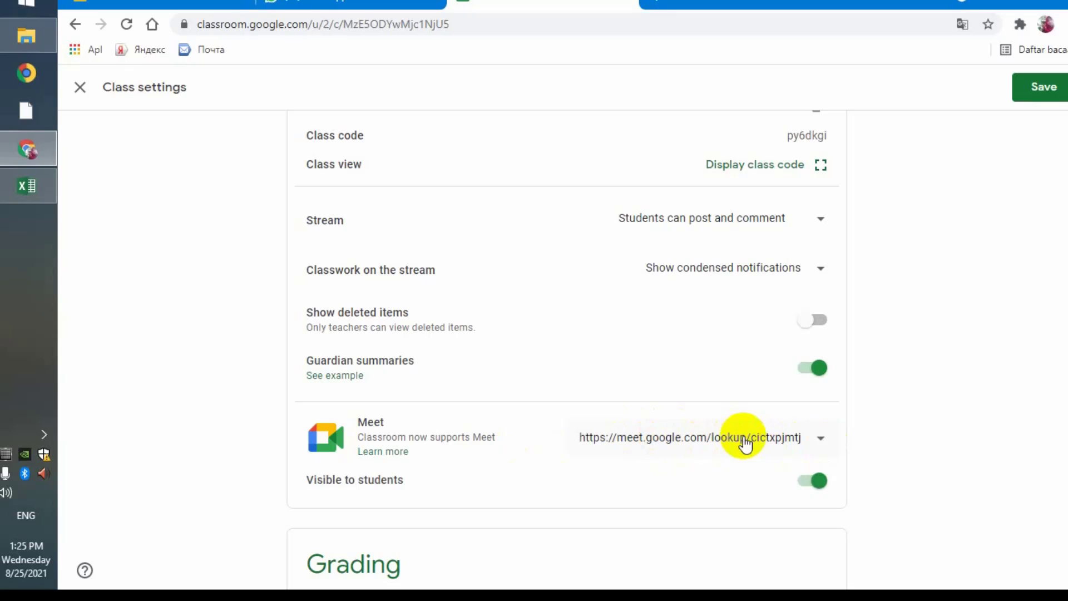
left_click(819, 439)
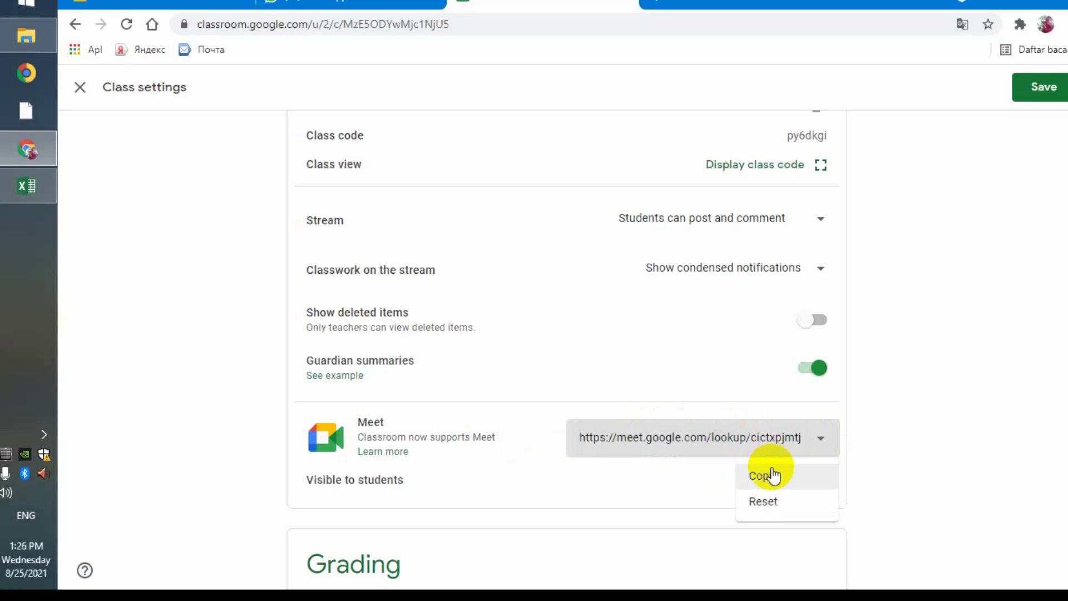
left_click(1061, 426)
scroll(1065, 477, "down", 2)
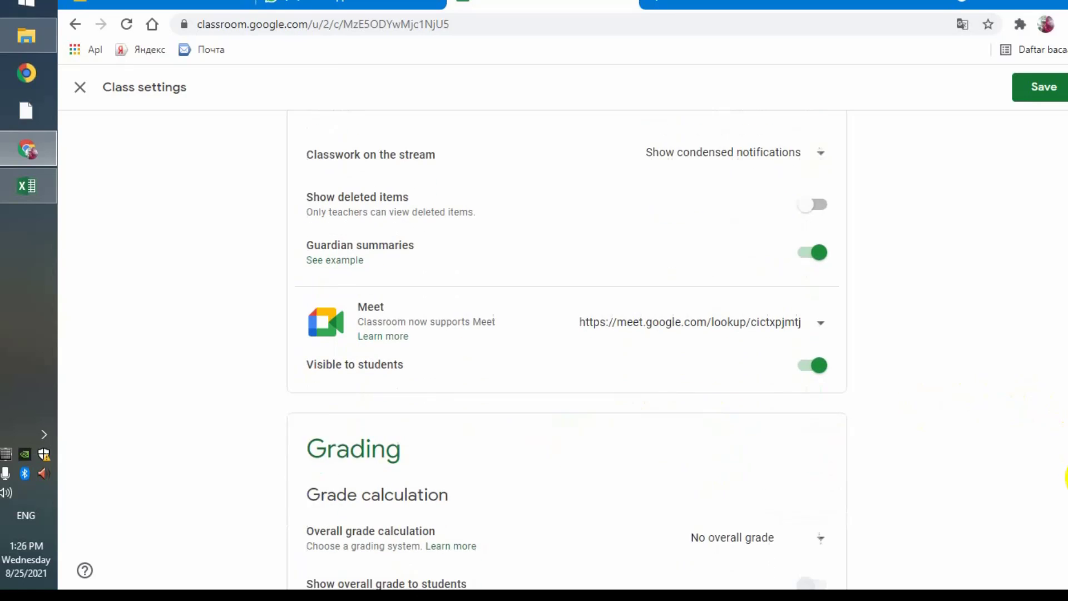
scroll(1065, 476, "down", 2)
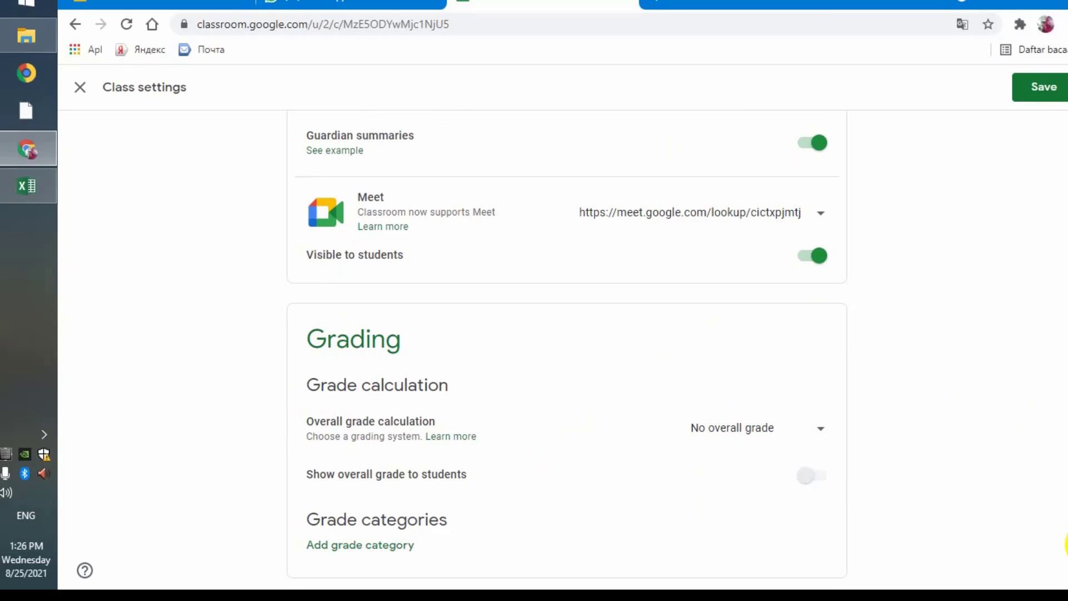
scroll(1065, 556, "up", 7)
left_click(1039, 93)
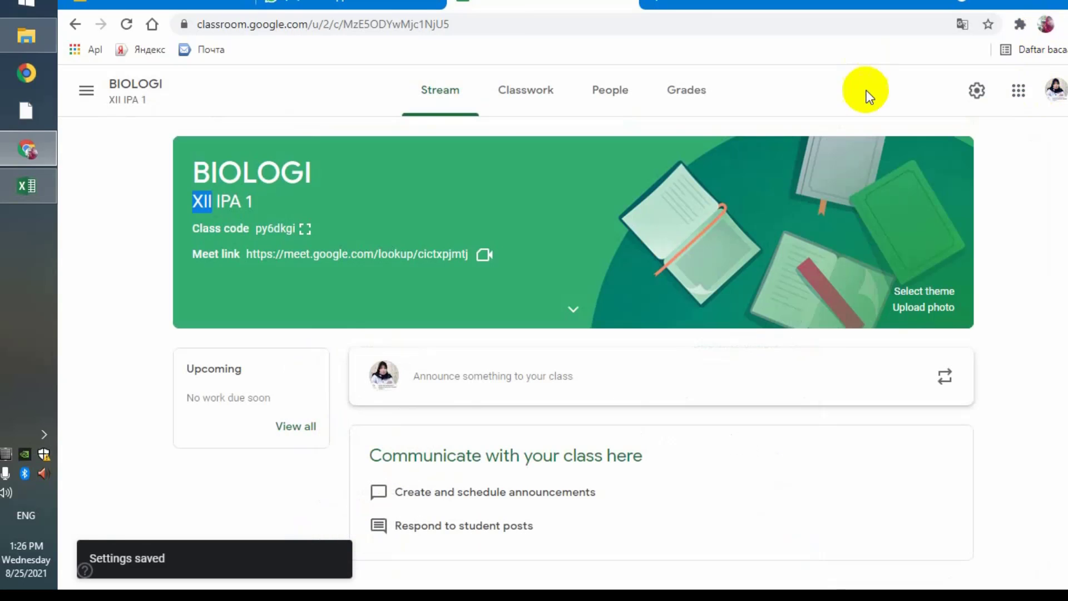
- Start a class announcement reading "ASSALAMUALAIKUM, SELAMAT PAGI ANANDA SEMUA, HARI INI KITA AKAN BERTEMU KEMBALI PADA MAPEL BIOLOGI."
left_click(436, 128)
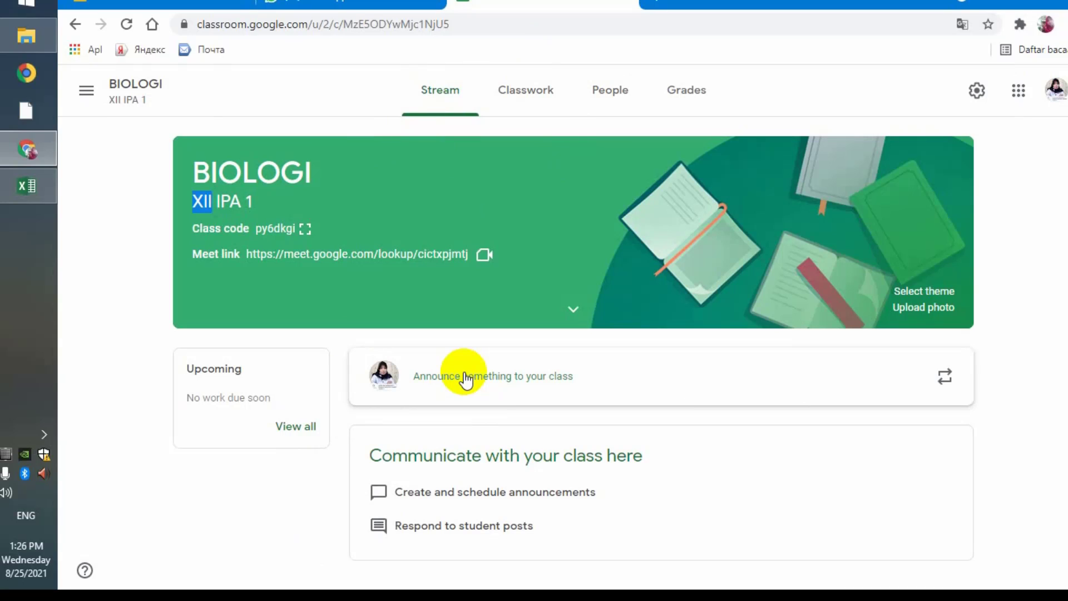
left_click(466, 377)
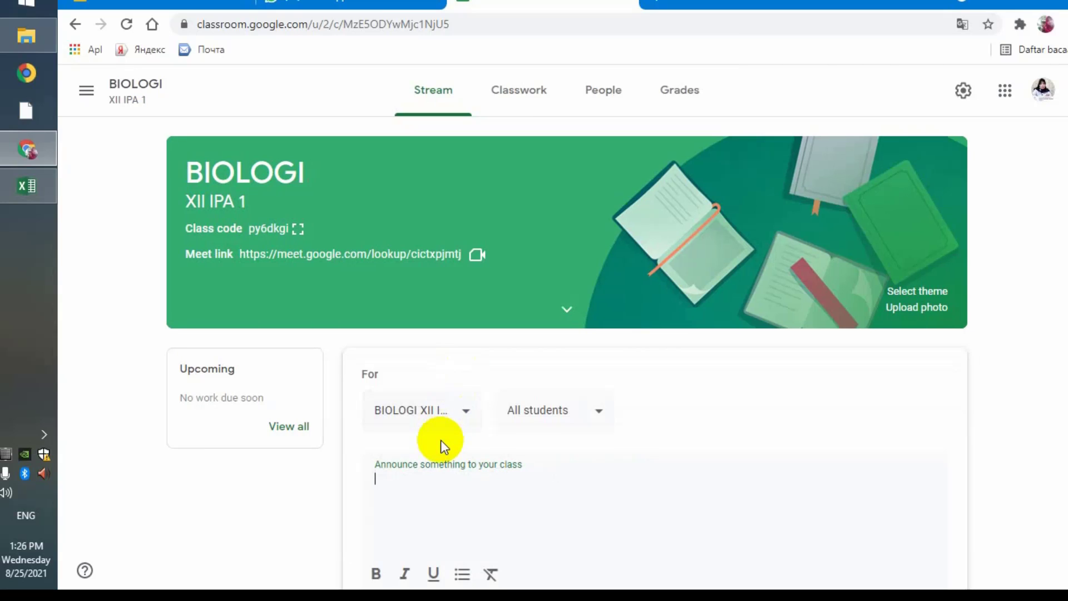
type("ASSALAMUALAIKUM")
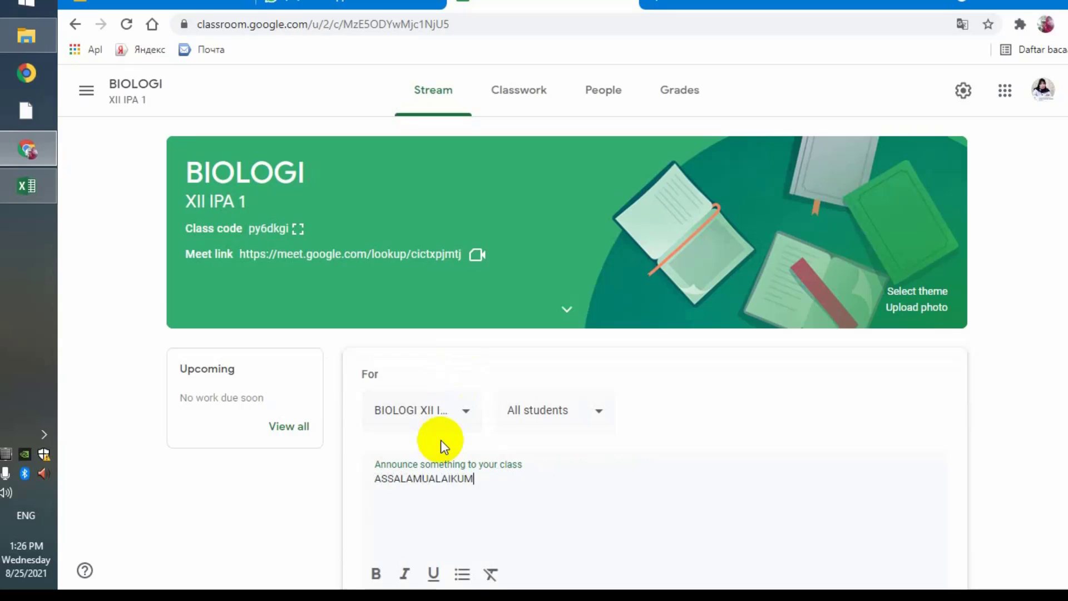
type(", SELAMAT PAGI AN")
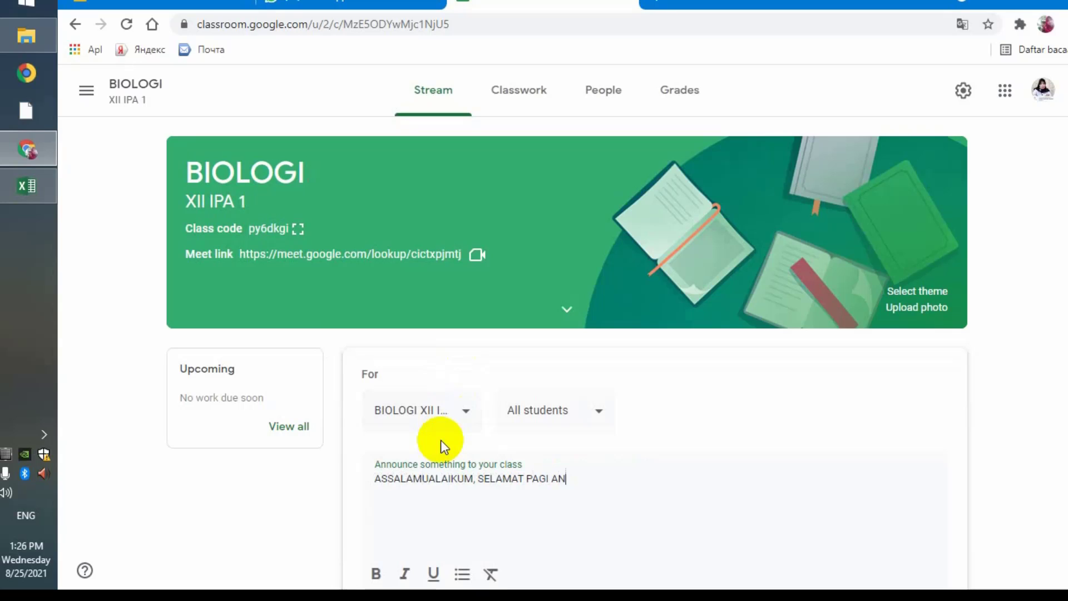
type("ANDA SEMUA, HAR")
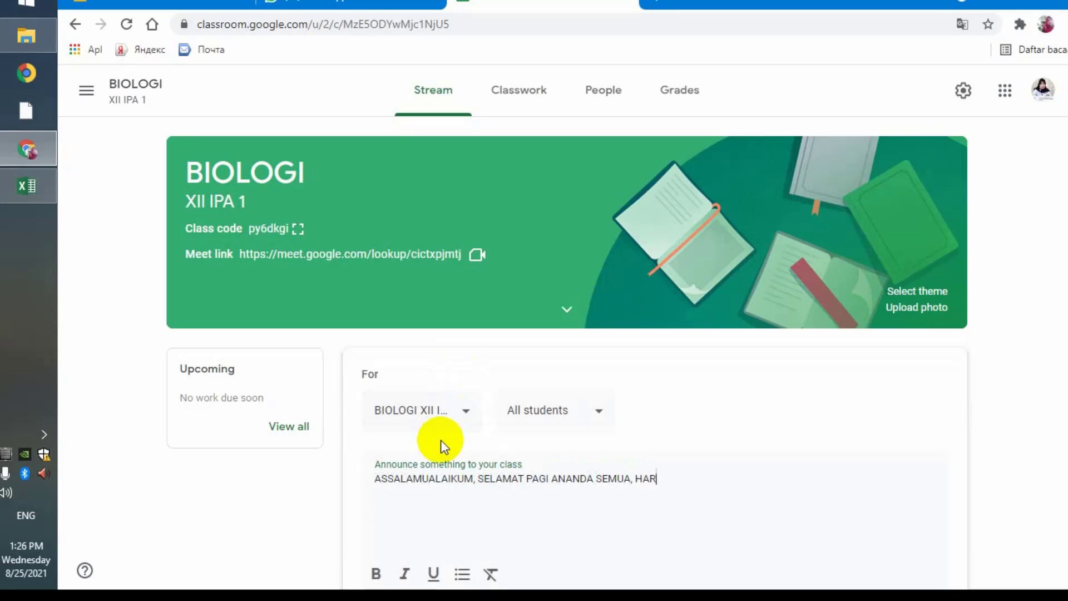
type("I INI KITA AKAN BERTE")
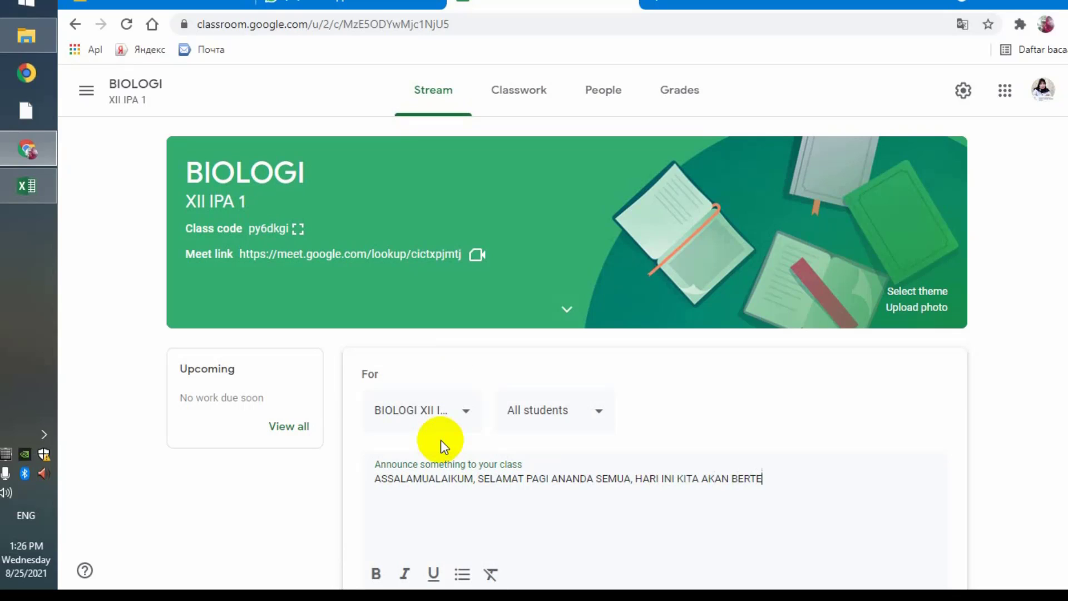
type("MU KEMBALI PAFDA MA")
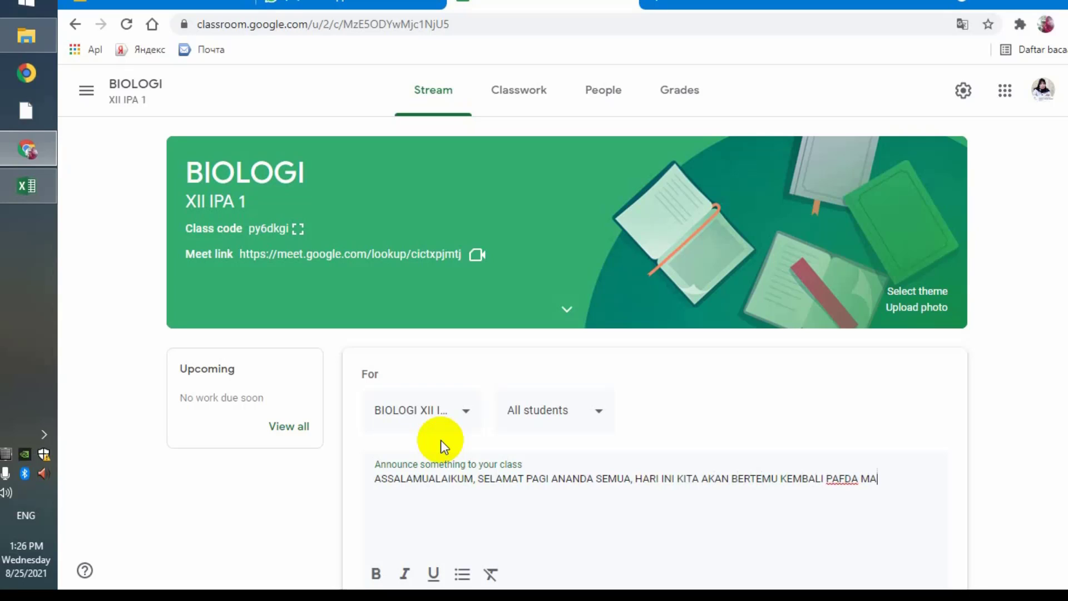
type("PEL BIOLOGI")
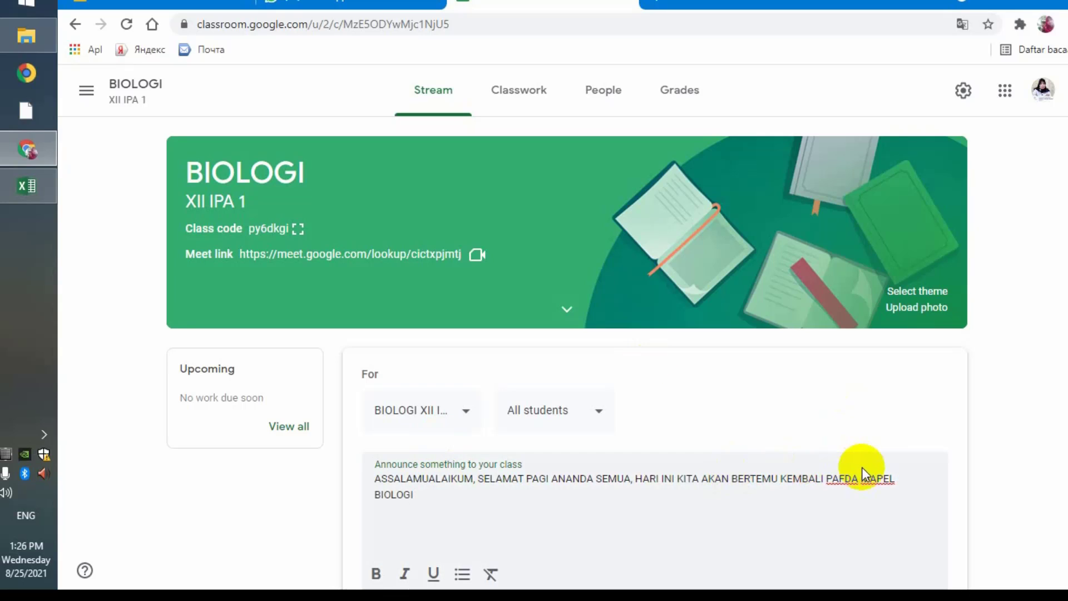
left_click(845, 480)
key("BackSpace")
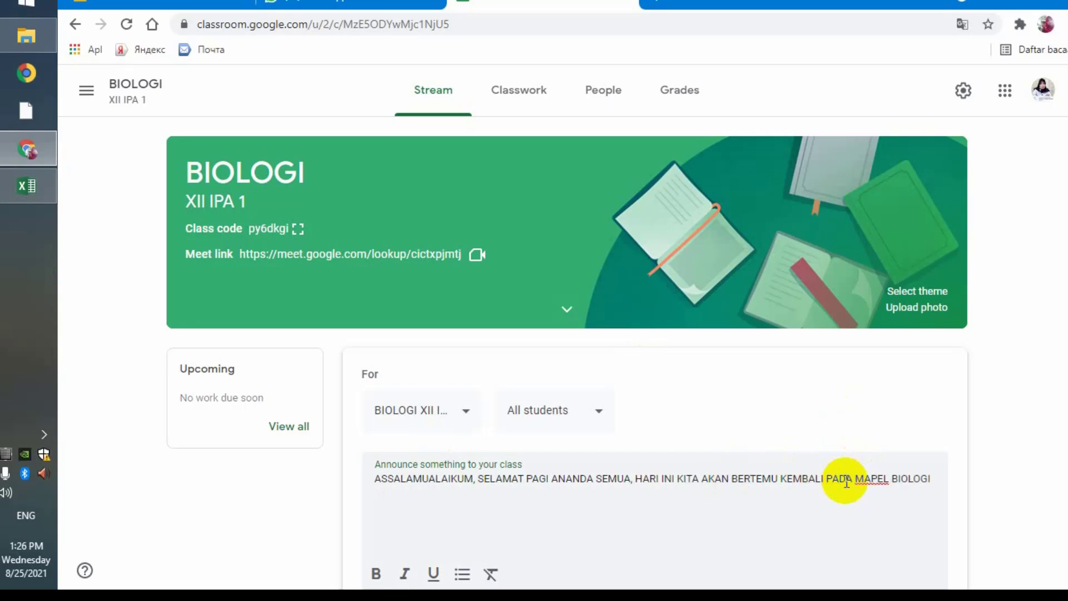
left_click(933, 478)
type(". ")
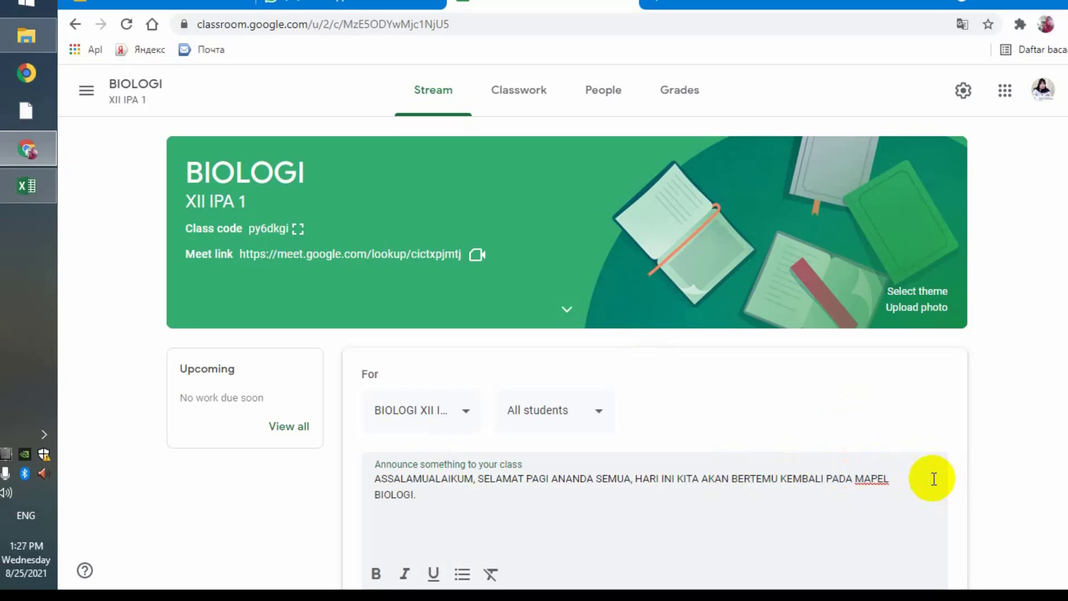
- Continue the announcement text with "KITA AKAN MELAKUKAN MEET VIRTUAL"
type("KITA AKAN")
type(" MELAKJKAN")
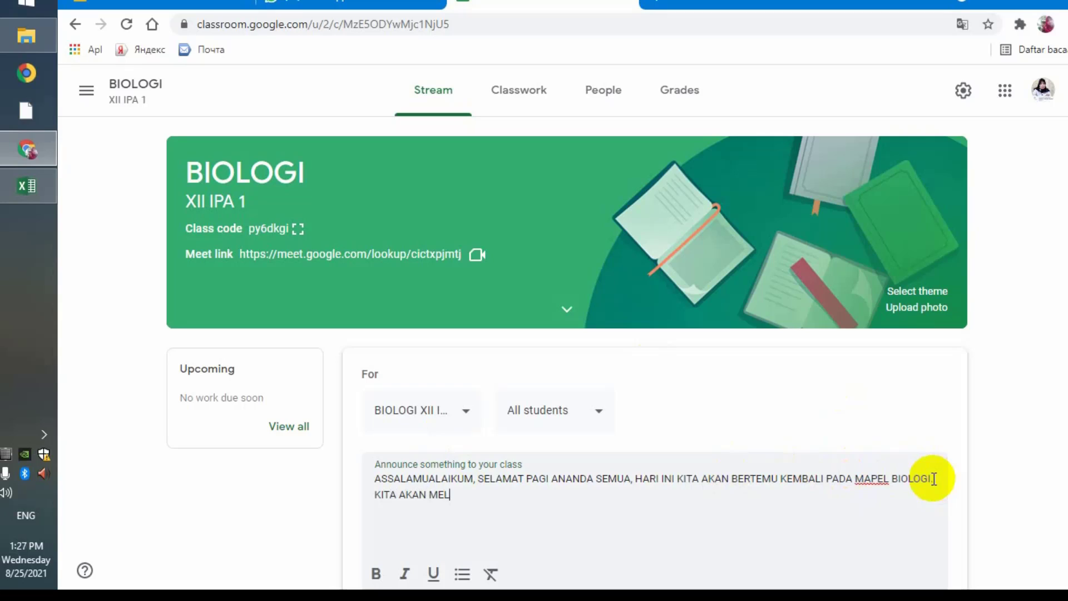
key("BackSpace")
key("BackSpace")
key("BackSpace")
key("BackSpace")
key("BackSpace")
type("UKAN MEET VIRTUAL")
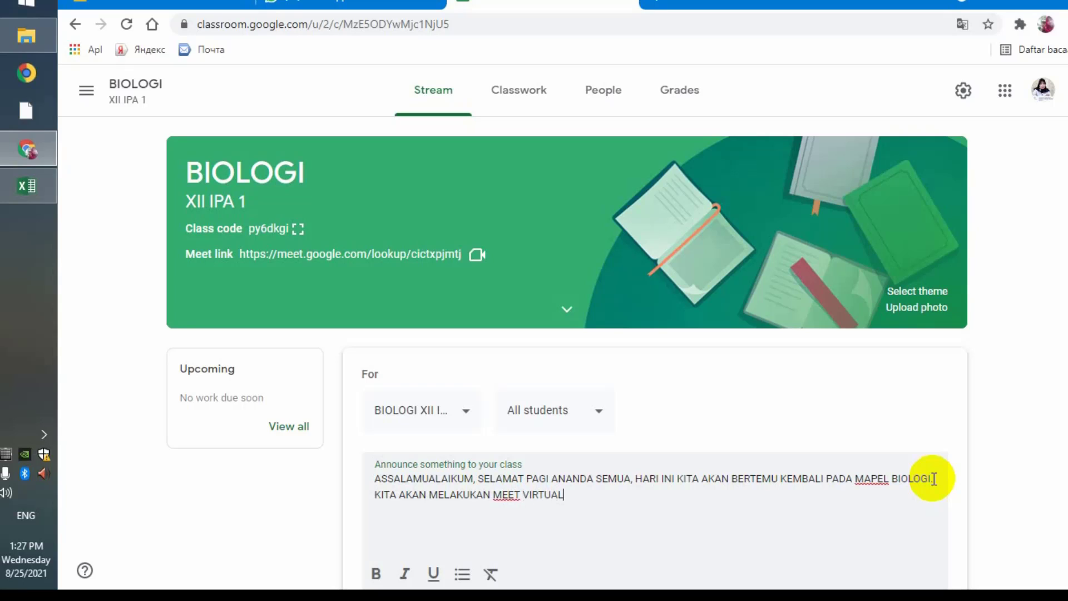
- Complete the announcement text with ", SILAHKAN KLIK MEET LINK YANG ADA DI HEADER KELAS, TERIMAKASIH"
type(", SILAHKAN KLIK MEET LINK")
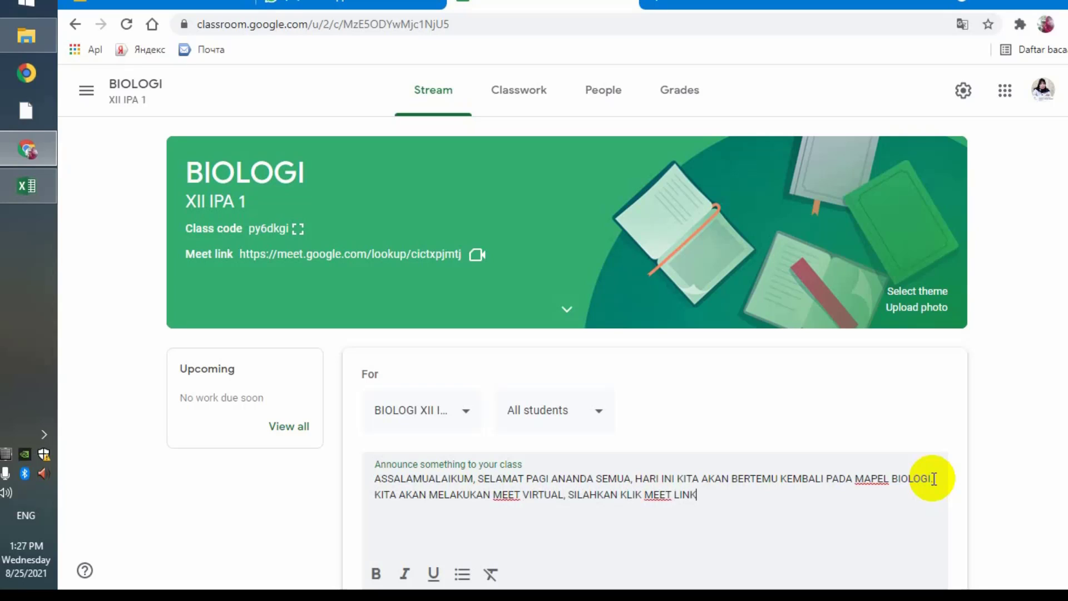
type(" YANG ADA DI HEADER")
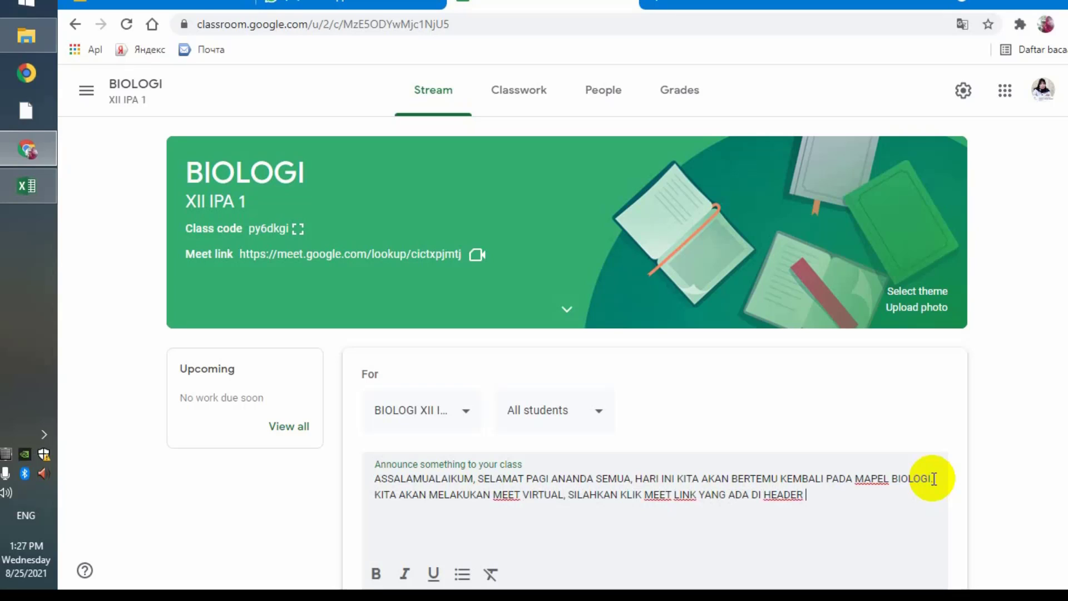
type(" KELAS")
type(", TERI AKA")
type("N")
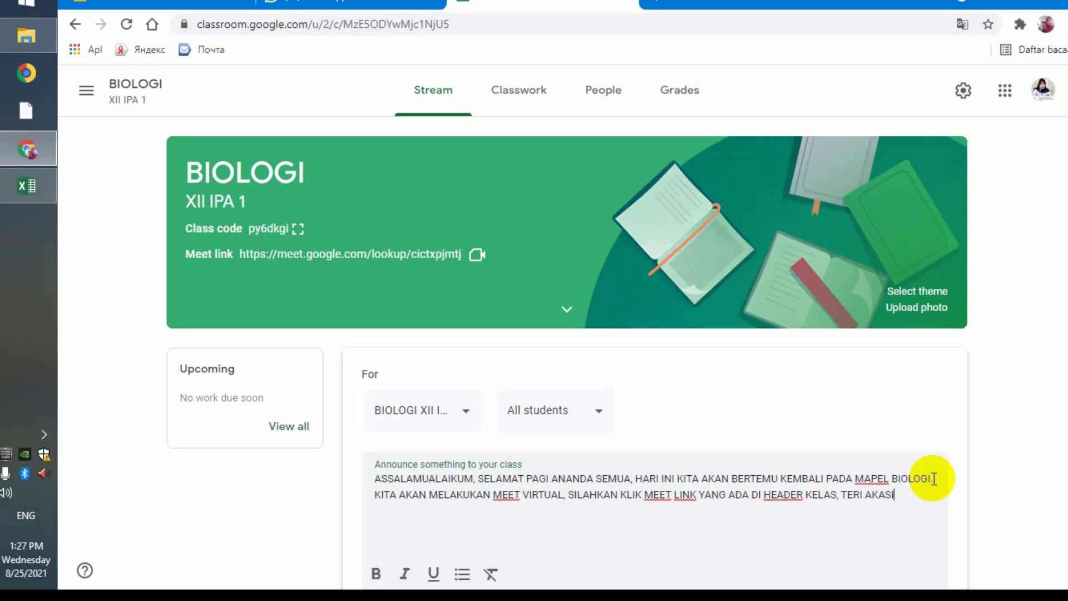
key("BackSpace")
key("BackSpace")
key("BackSpace")
key("BackSpace")
key("BackSpace")
type("MAKASIH")
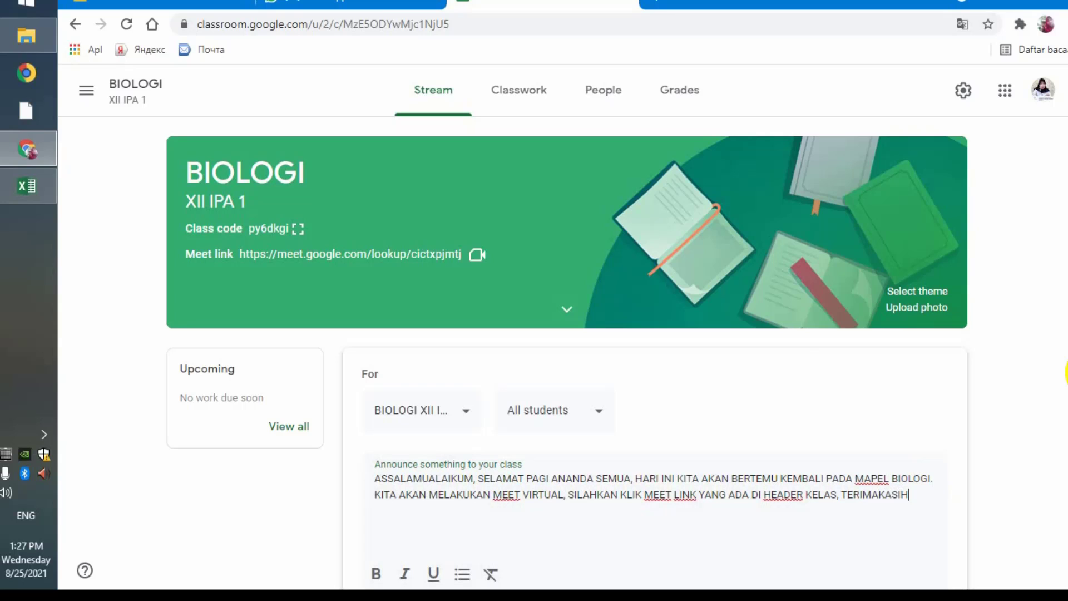
- Check the publishing options for the announcement and post it immediately to all students of BIOLOGI XII IPA 1
scroll(1065, 373, "down", 3)
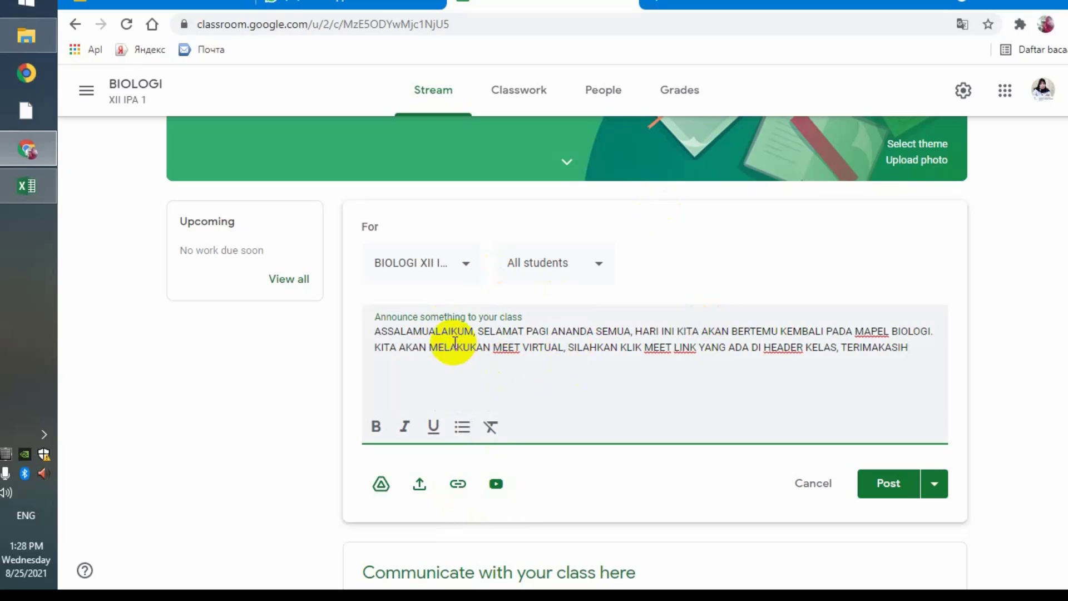
left_click(901, 491)
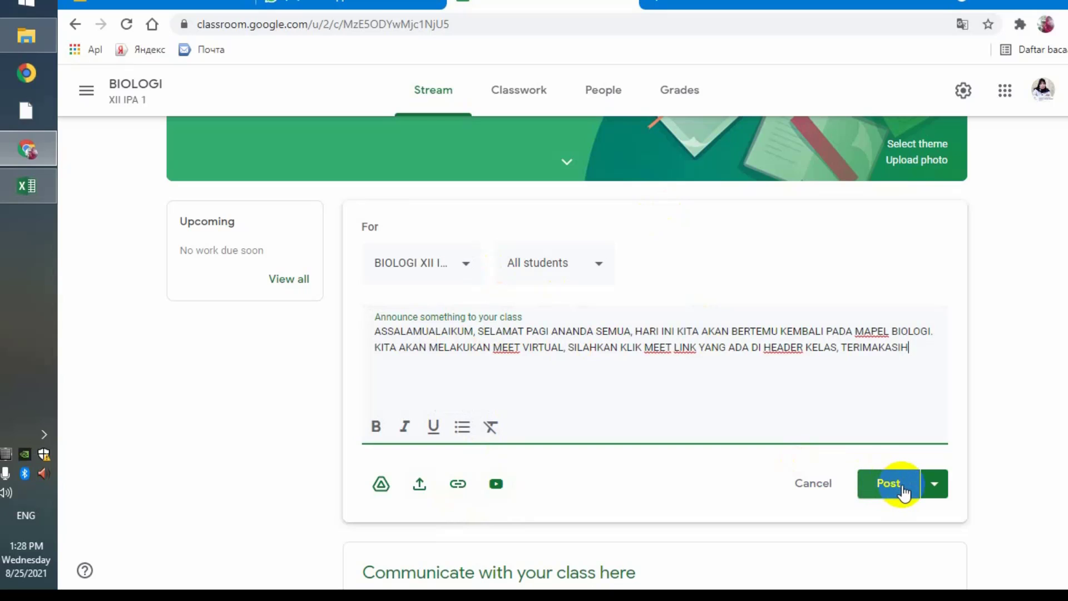
left_click(934, 485)
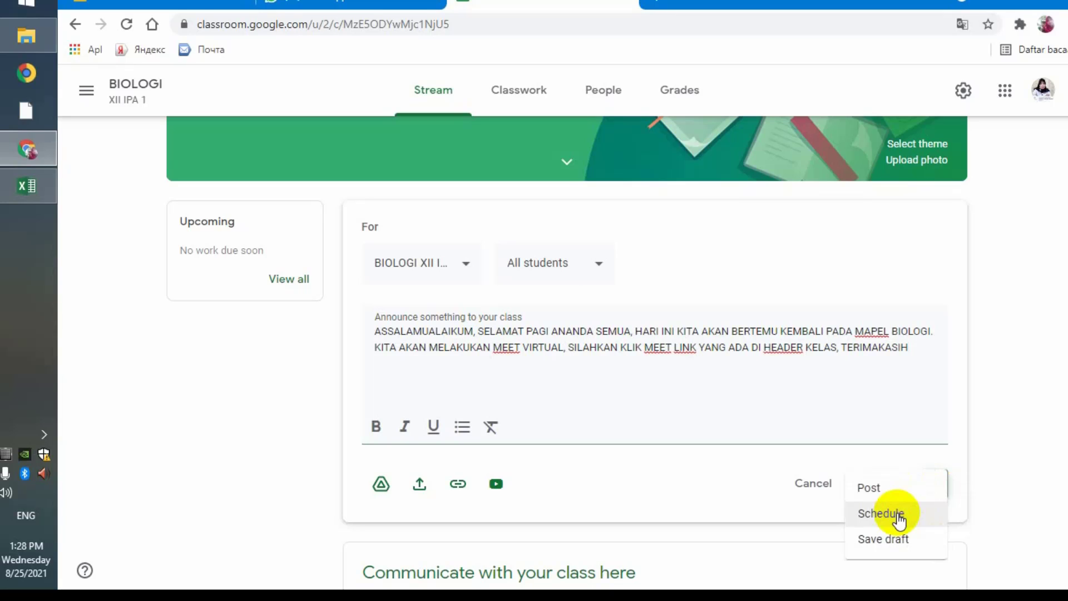
left_click(876, 488)
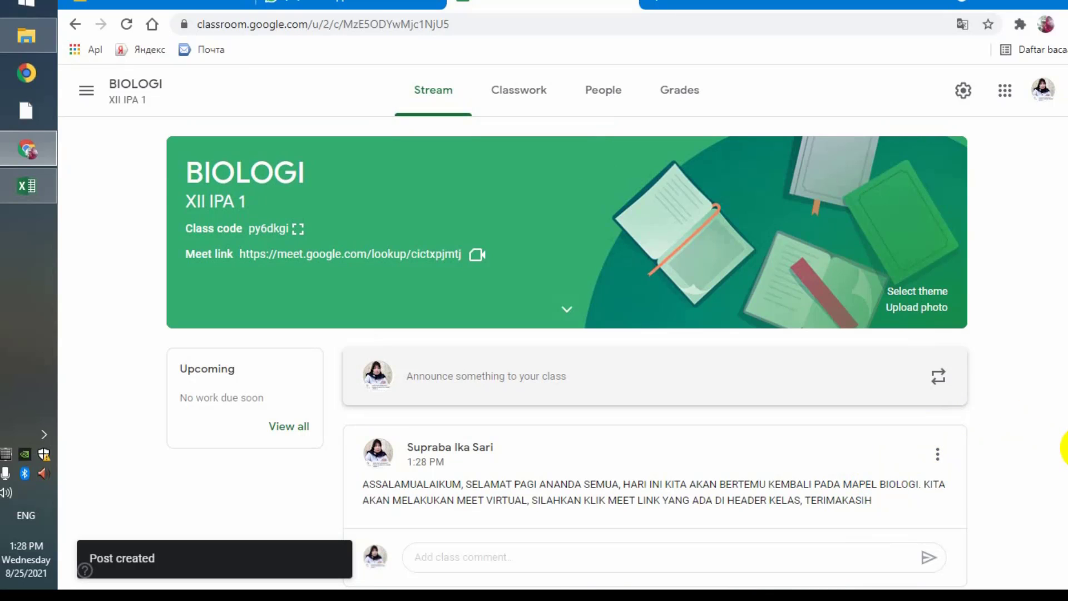
scroll(1064, 500, "down", 1)
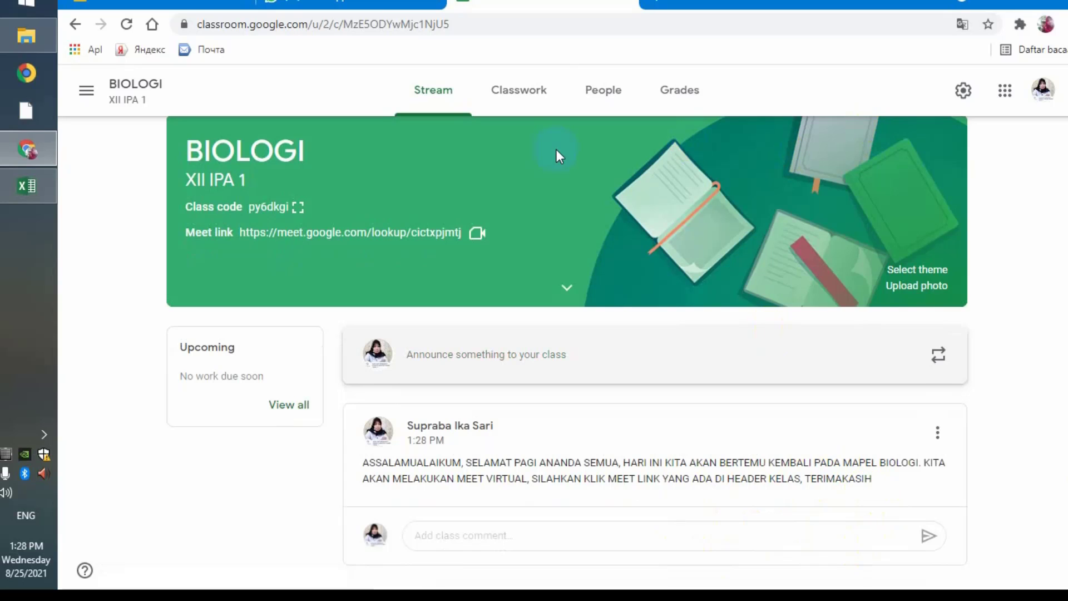
- Go to the class's Classwork page, view the class Drive folder, and return to Classwork
left_click(527, 93)
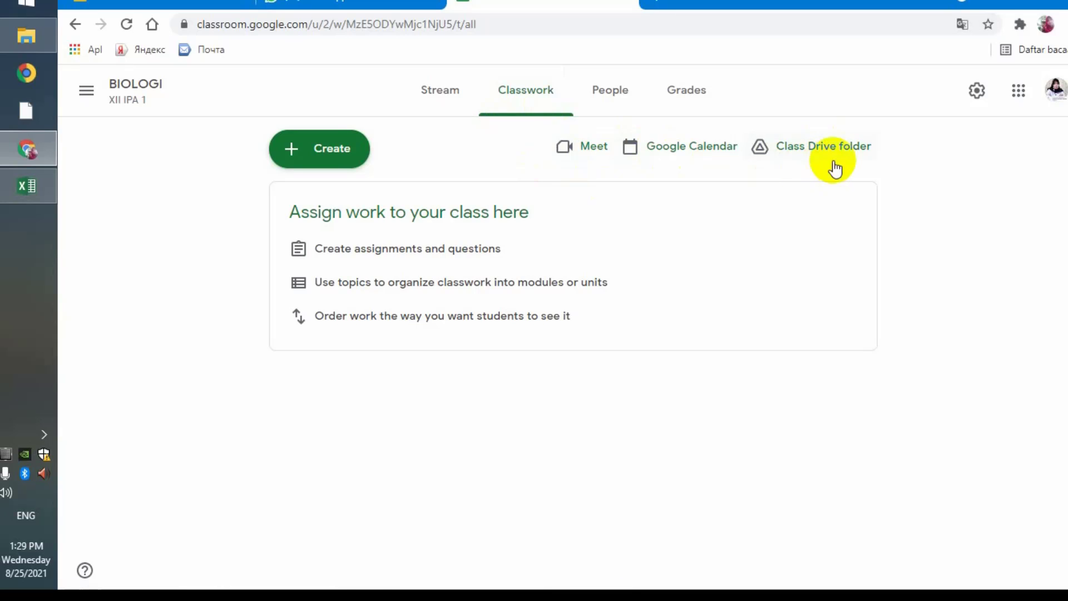
left_click(784, 159)
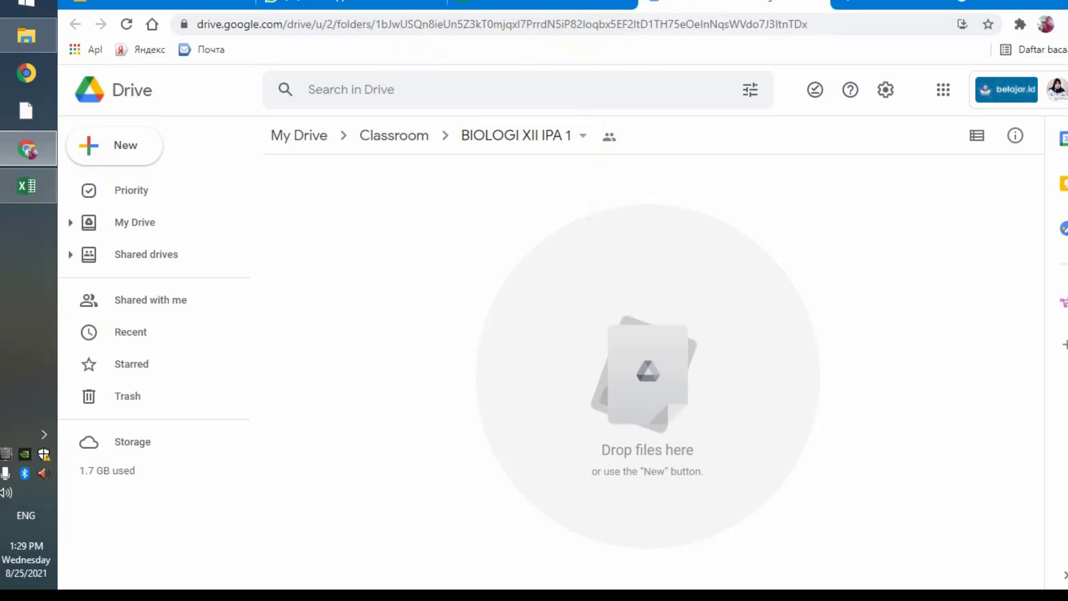
left_click(139, 3)
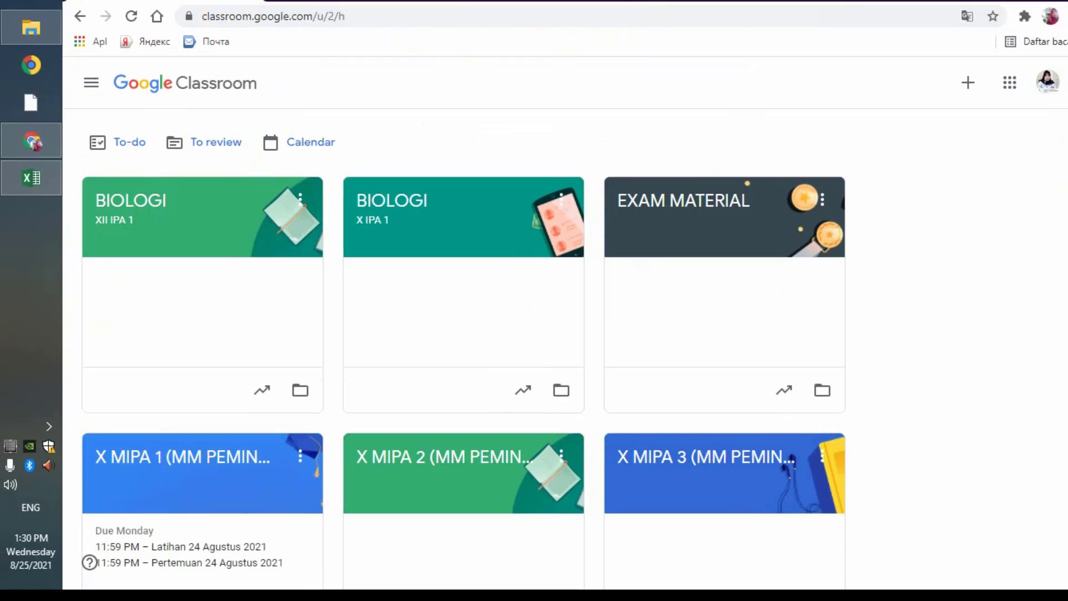
left_click(527, 12)
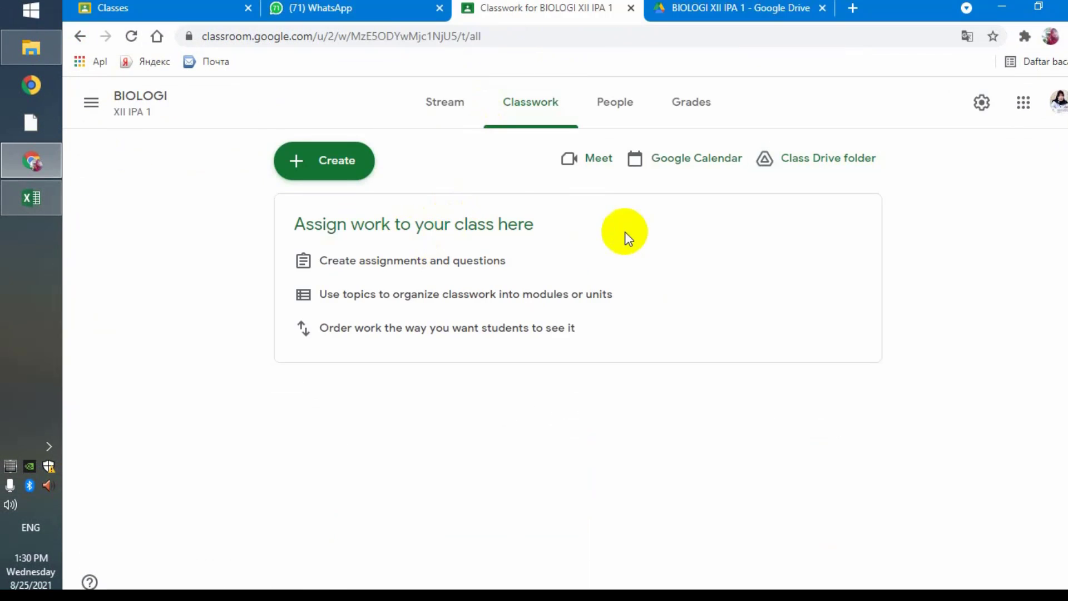
- Add a classwork topic named "PERTUMBUHAN DAN PERKEMBANGAN"
left_click(348, 164)
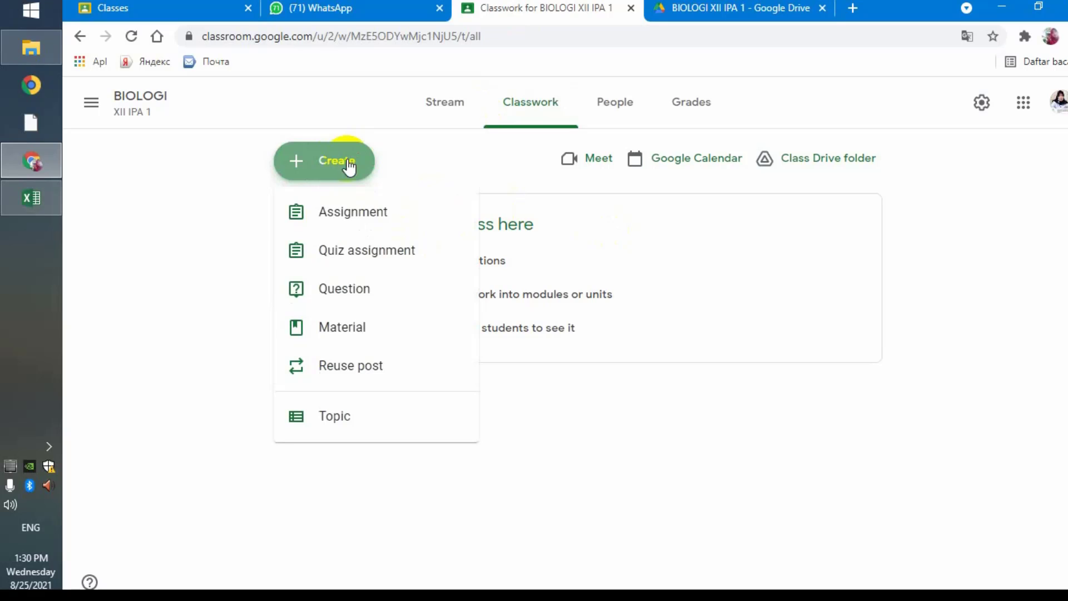
left_click(342, 412)
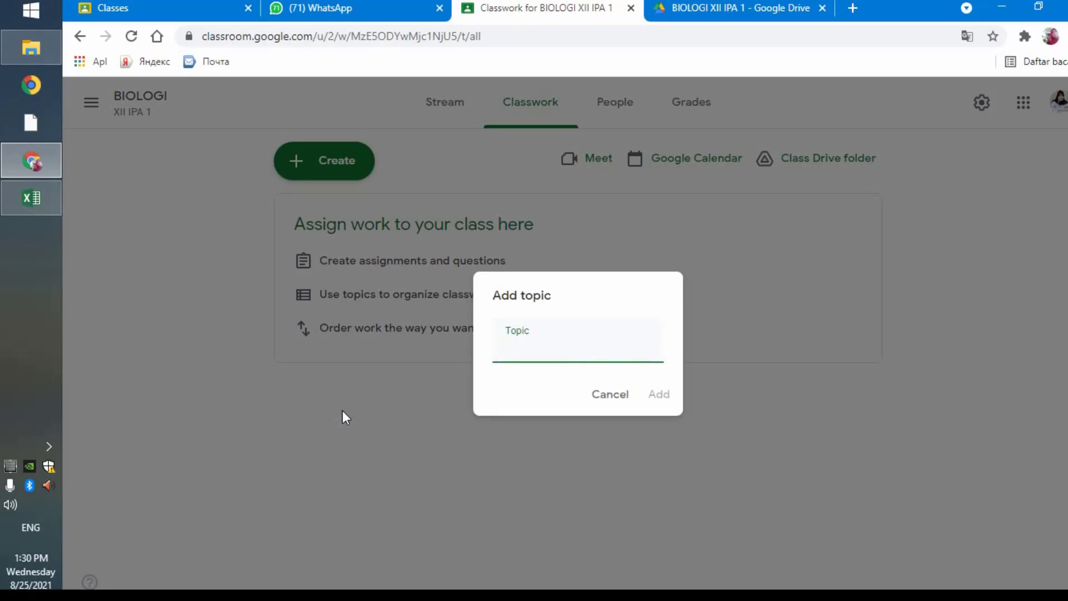
type("PERTUMBUHAN D")
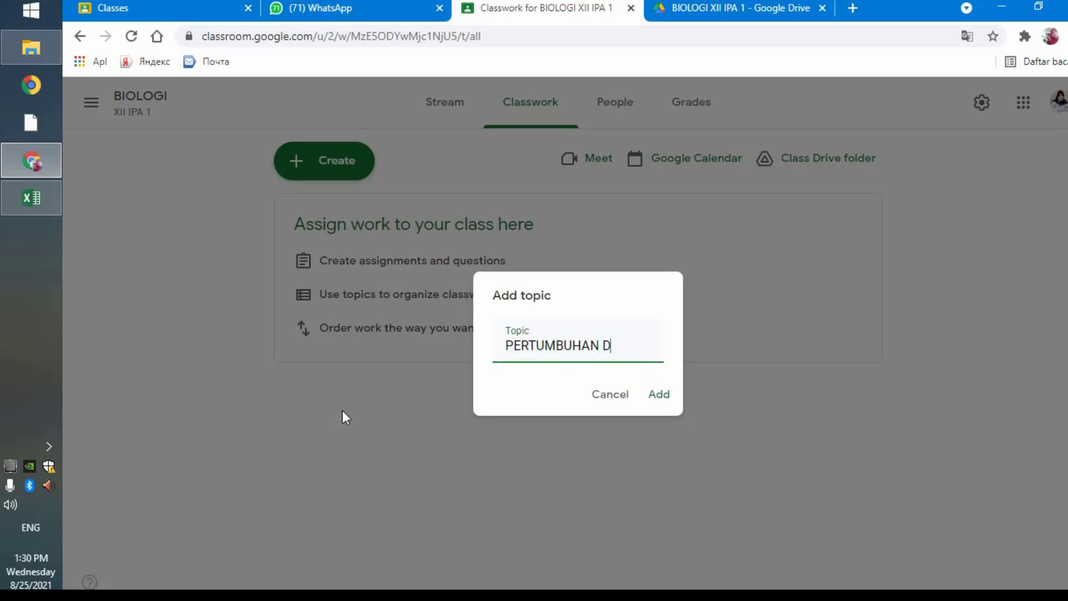
type("AN PERKE")
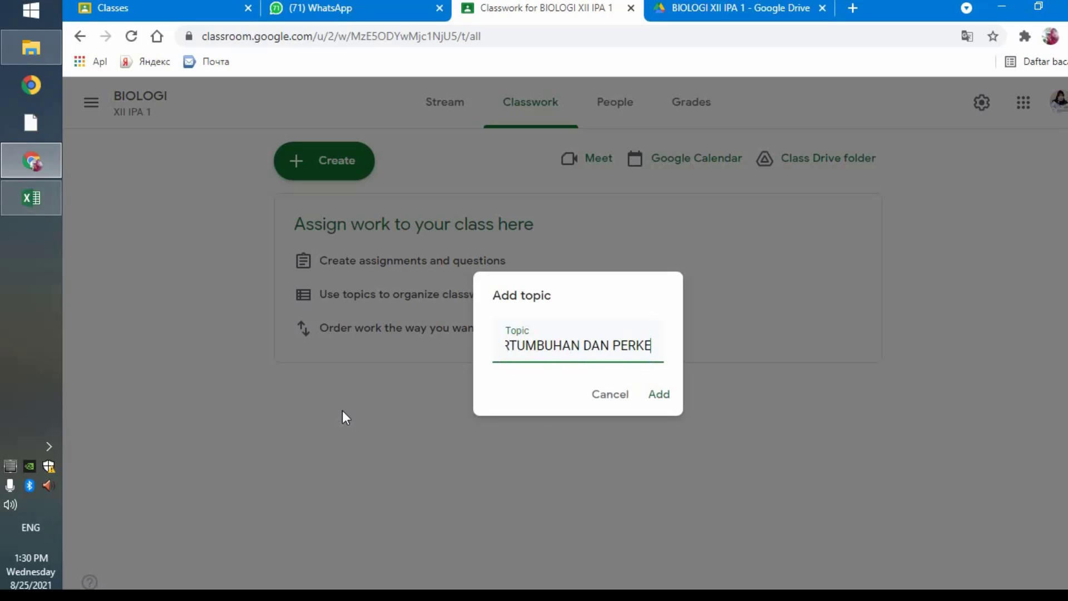
type("MBANGAN")
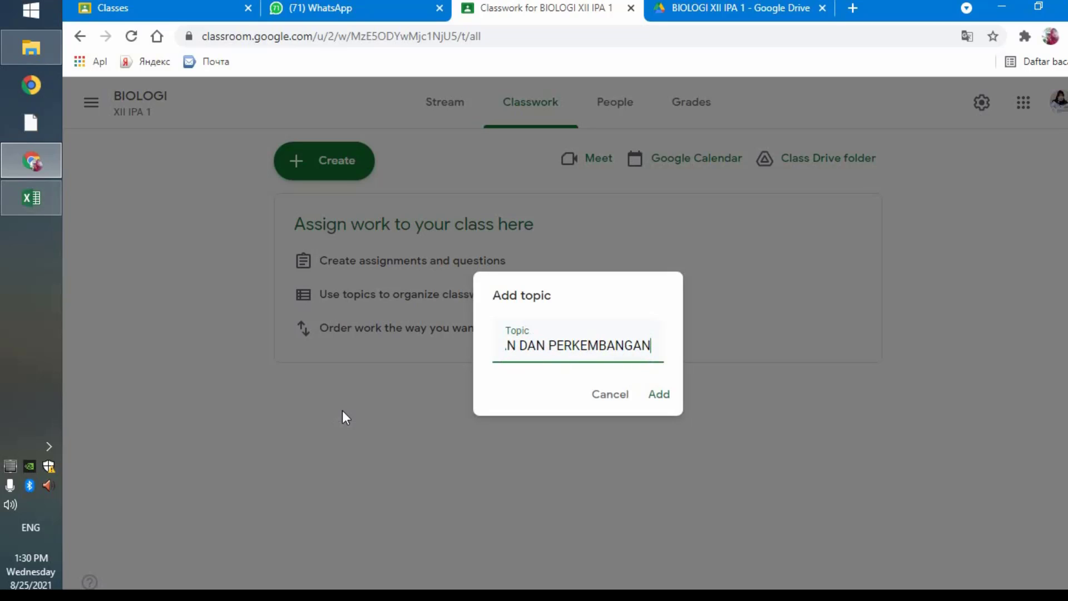
left_click(659, 396)
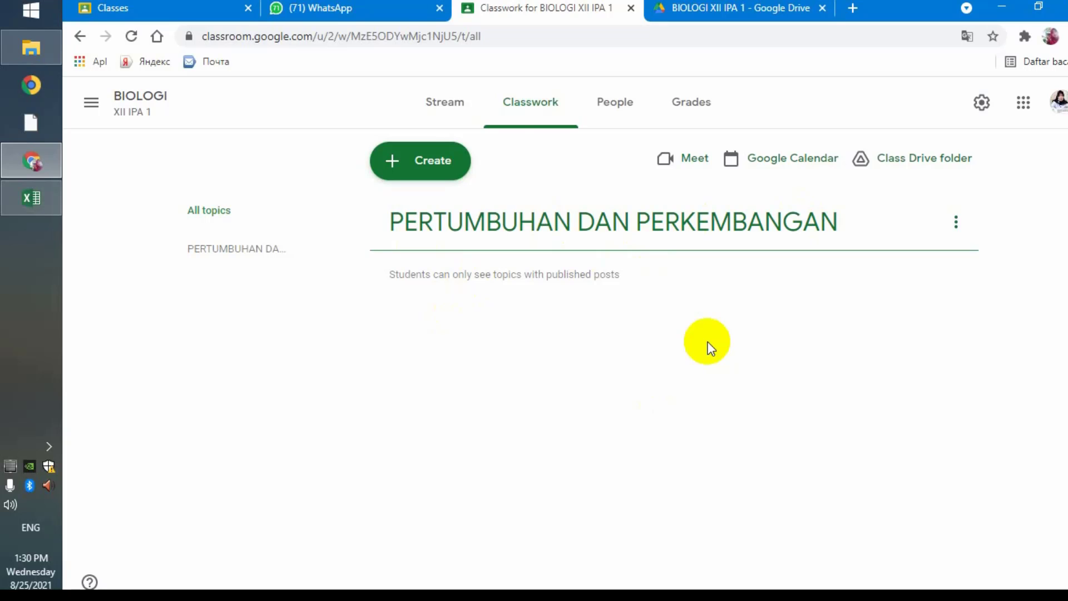
- Create a classwork material titled "MATERI PERTUMBUHAN DAN PERKEMBANGAN"
left_click(421, 163)
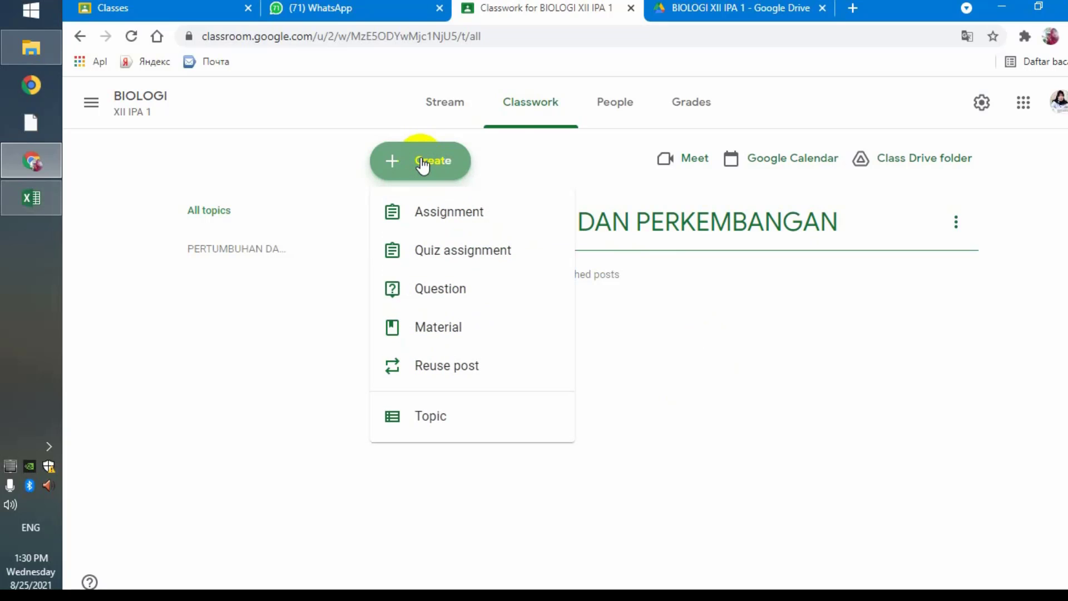
left_click(432, 328)
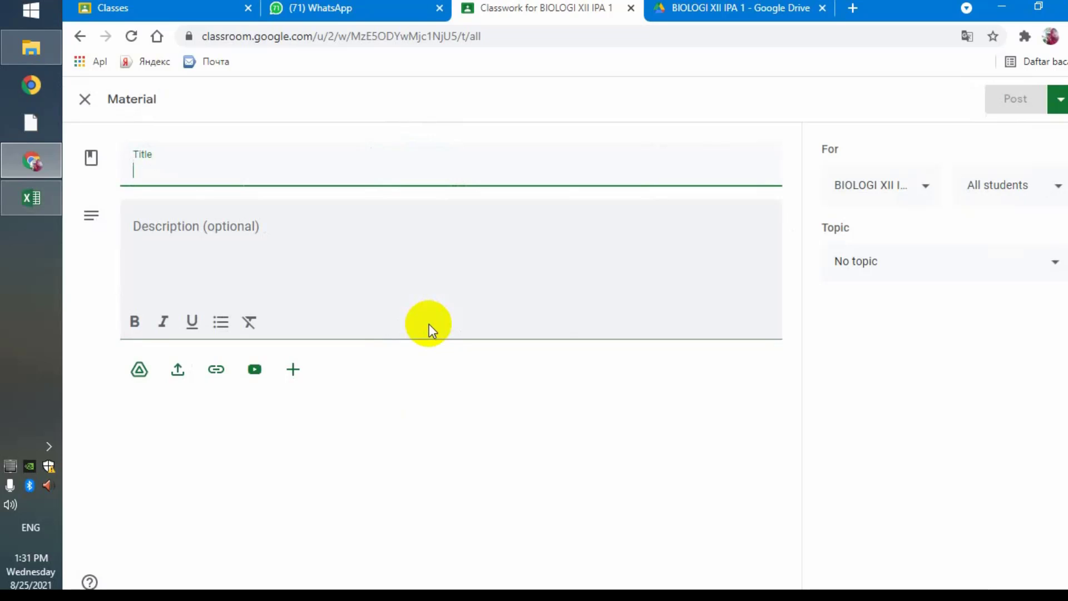
type("MAT")
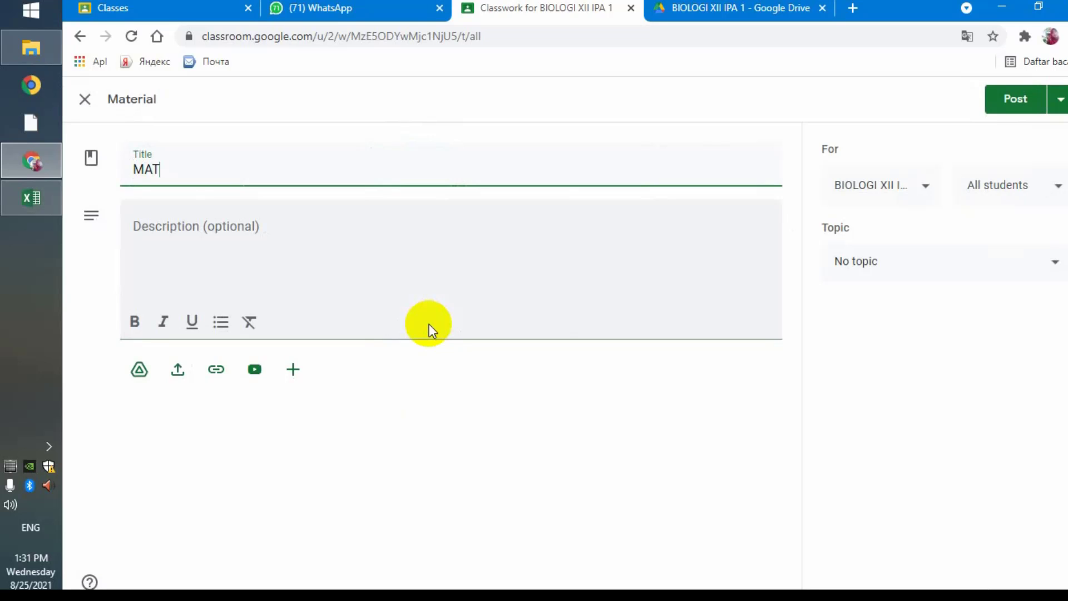
type("ERI PERT")
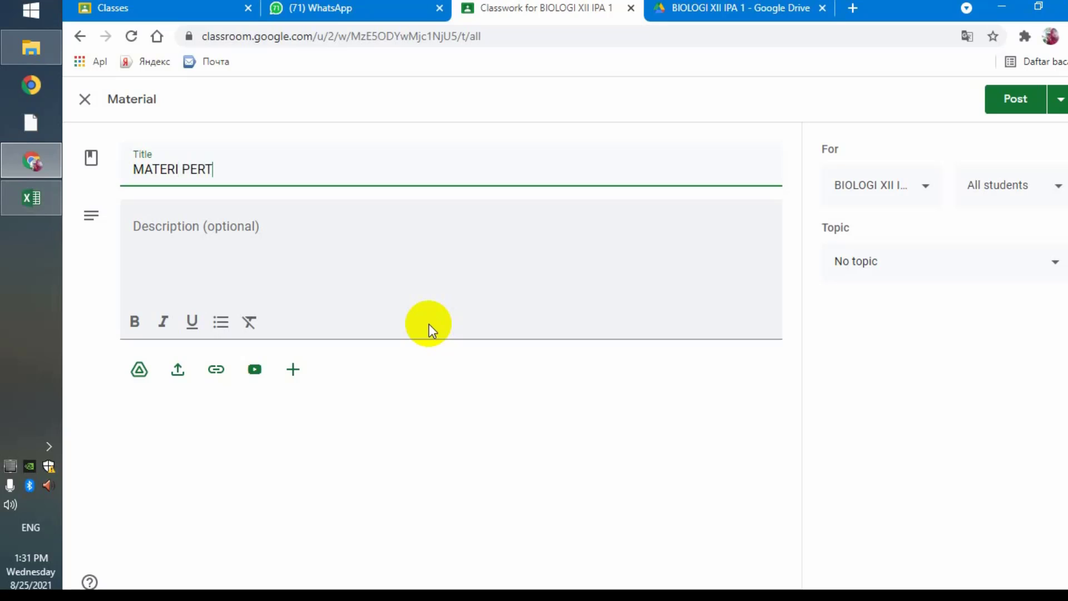
type("UMBUHAN DAN ")
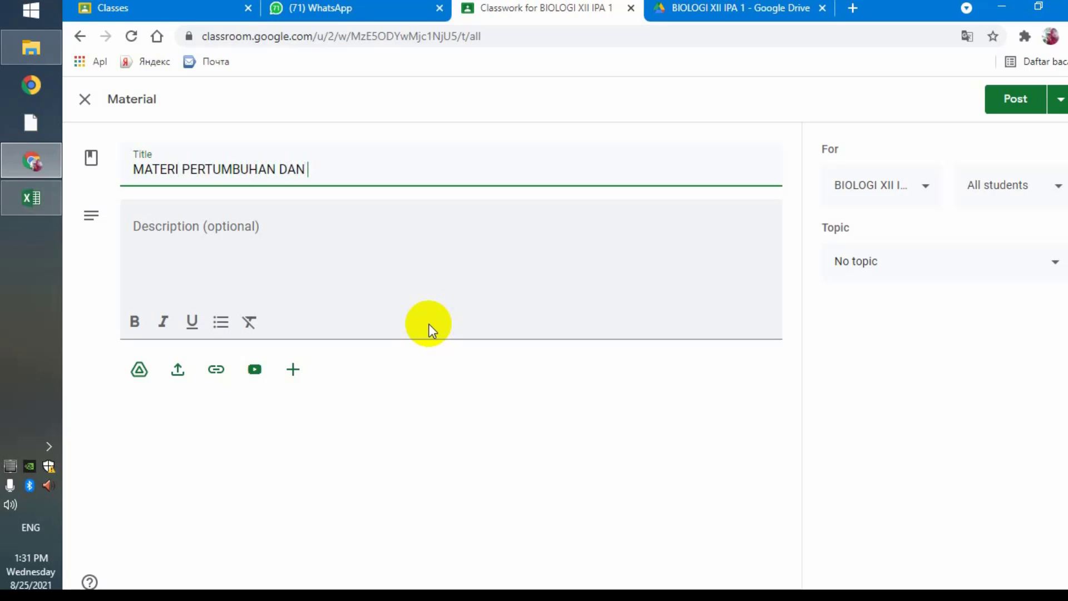
type("PERKEMAB")
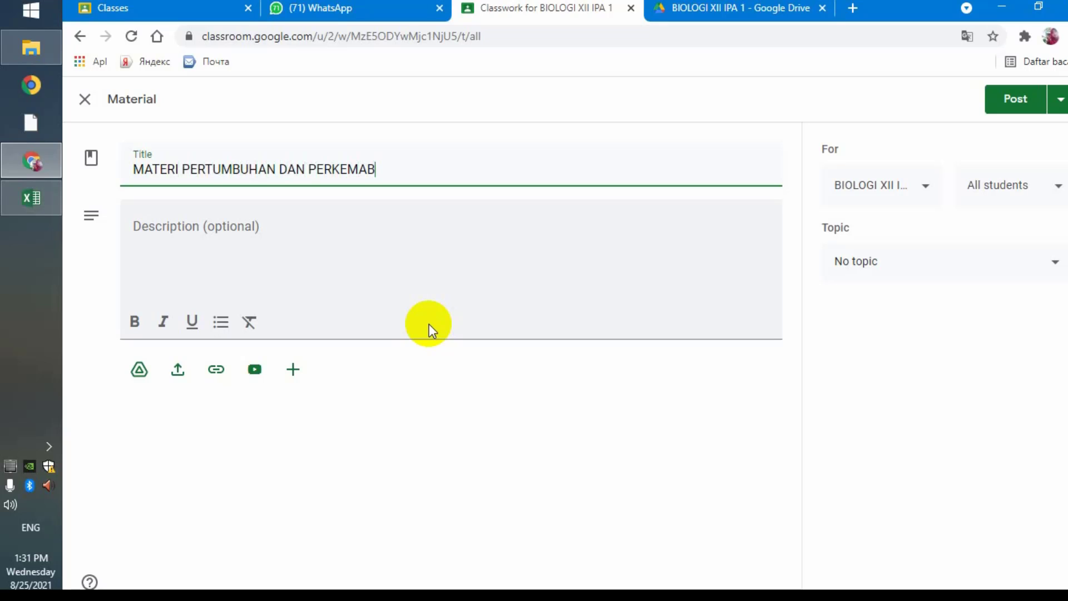
key("BackSpace")
key("BackSpace")
type("BANGAN")
- Fill in the material's description with "Silahkan ananda semua baca dan pahami materi di bawah ini"
left_click(224, 234)
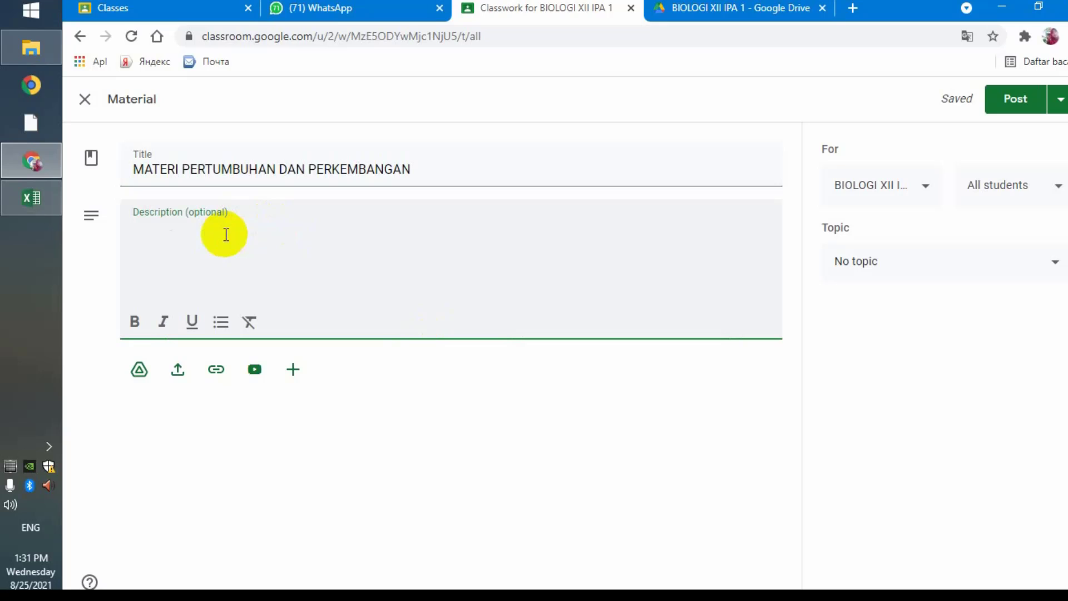
type("Silahka")
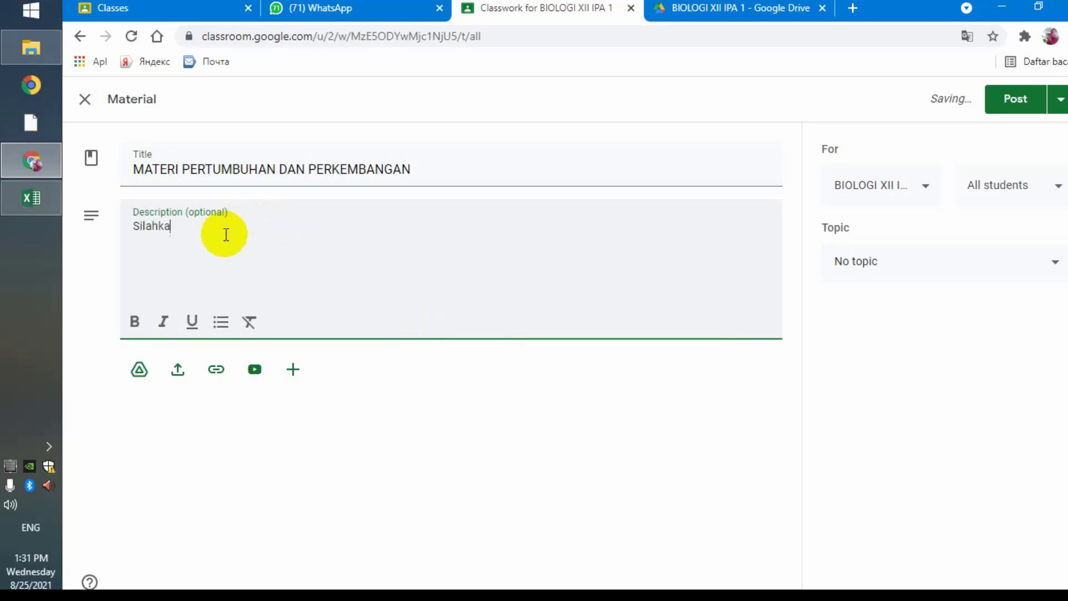
type("n ananda ")
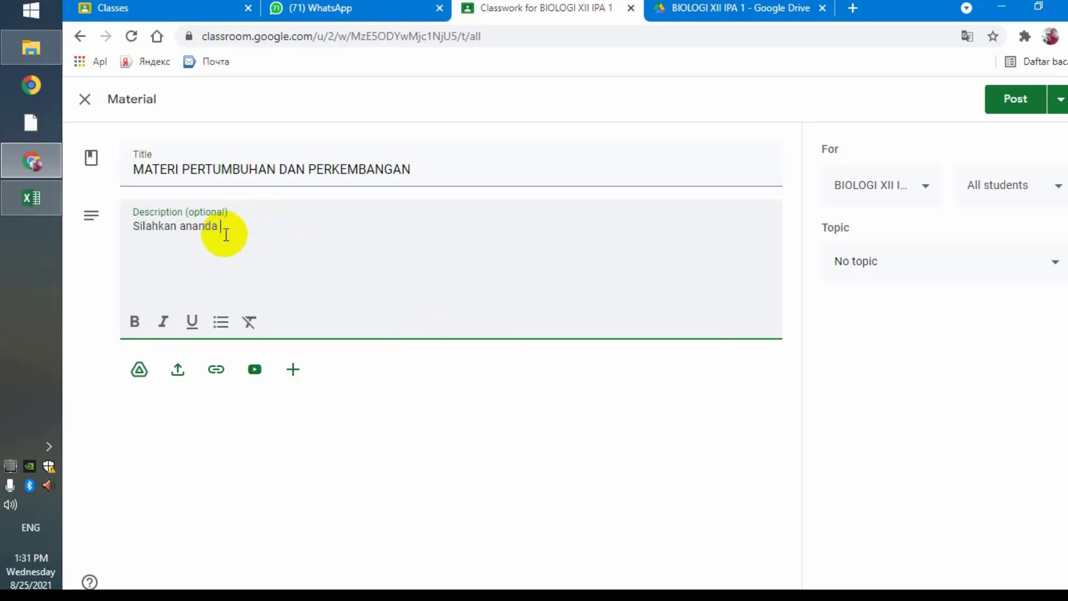
type("semua baca dan pahami ")
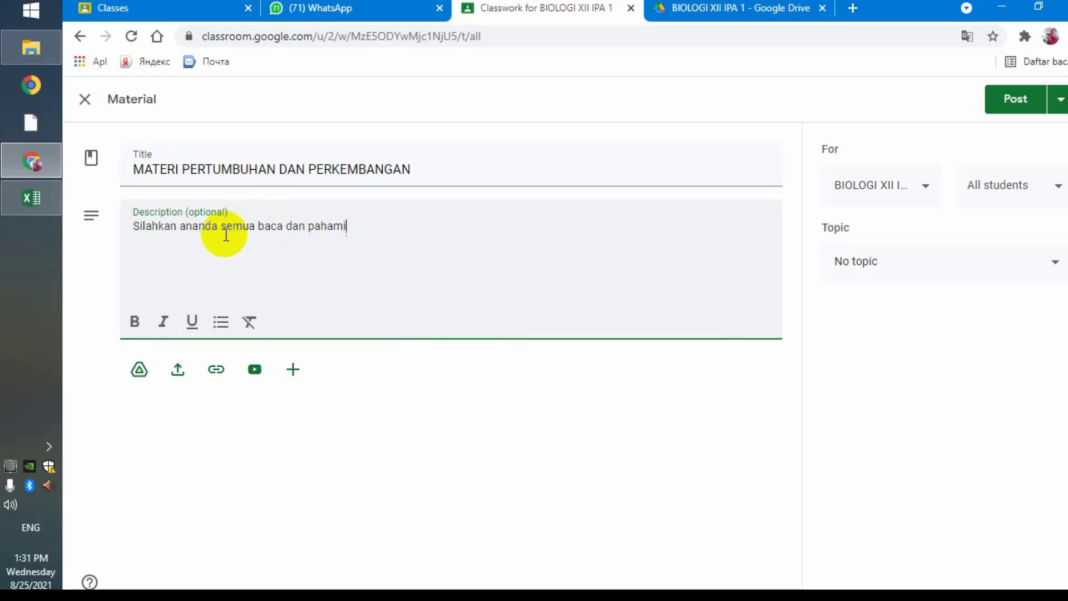
type("materi di bawah ini")
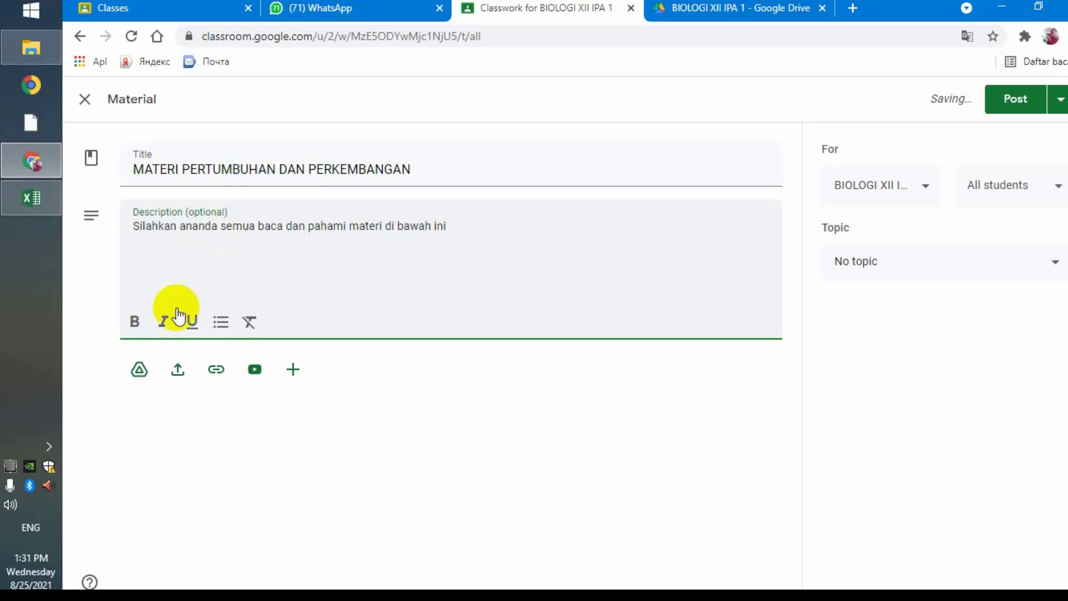
- Upload BAHAN AJAR.docx from the computer's PERTUMBUHAN DAN PERKEMBANGAN TUMBUHAN folder as an attachment to the material
left_click(176, 373)
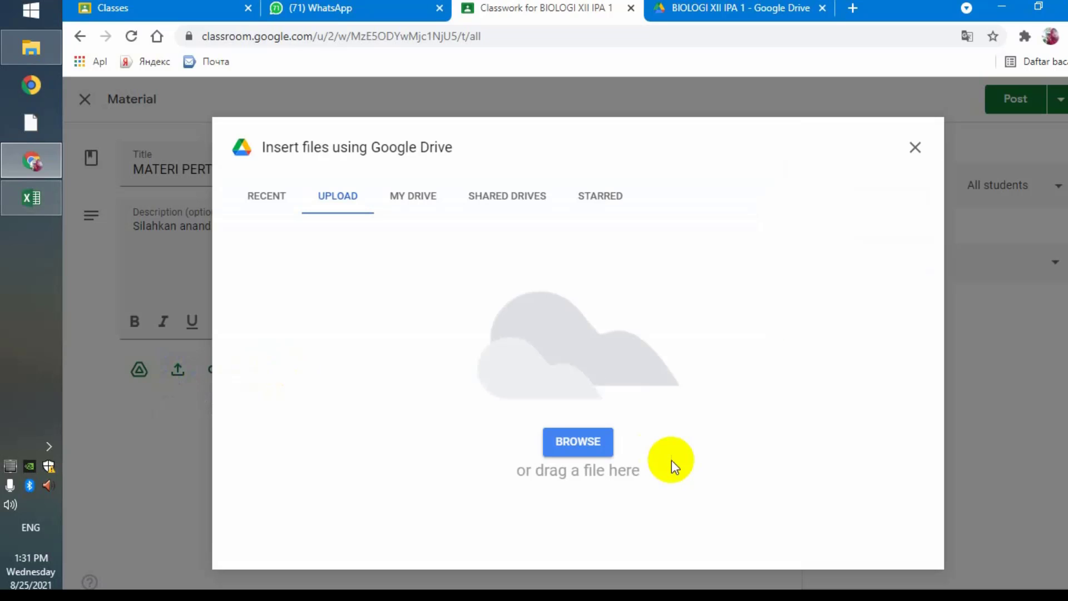
left_click(585, 443)
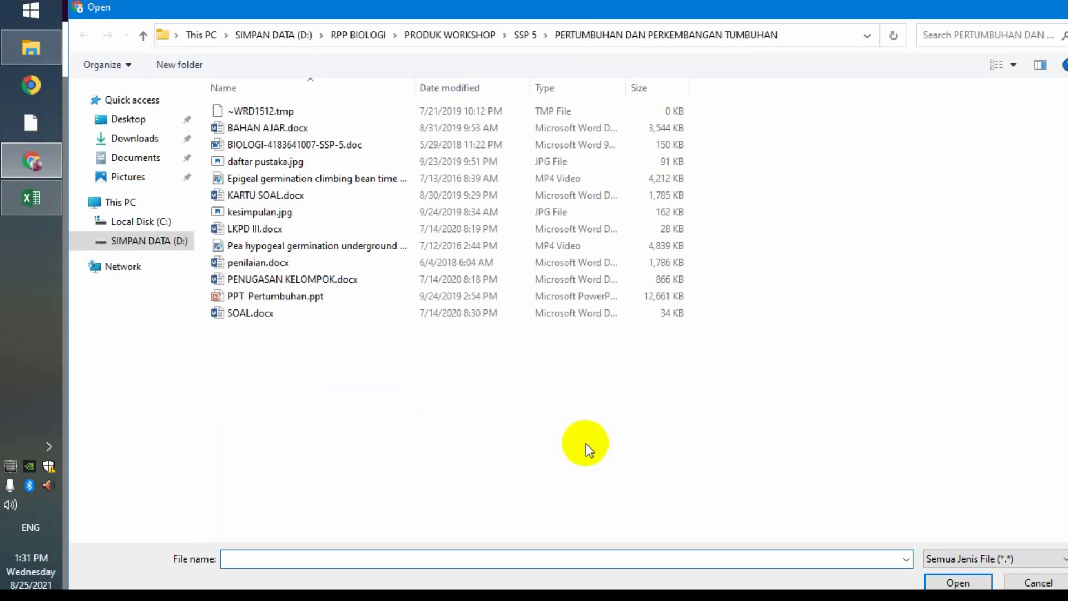
left_click(293, 129)
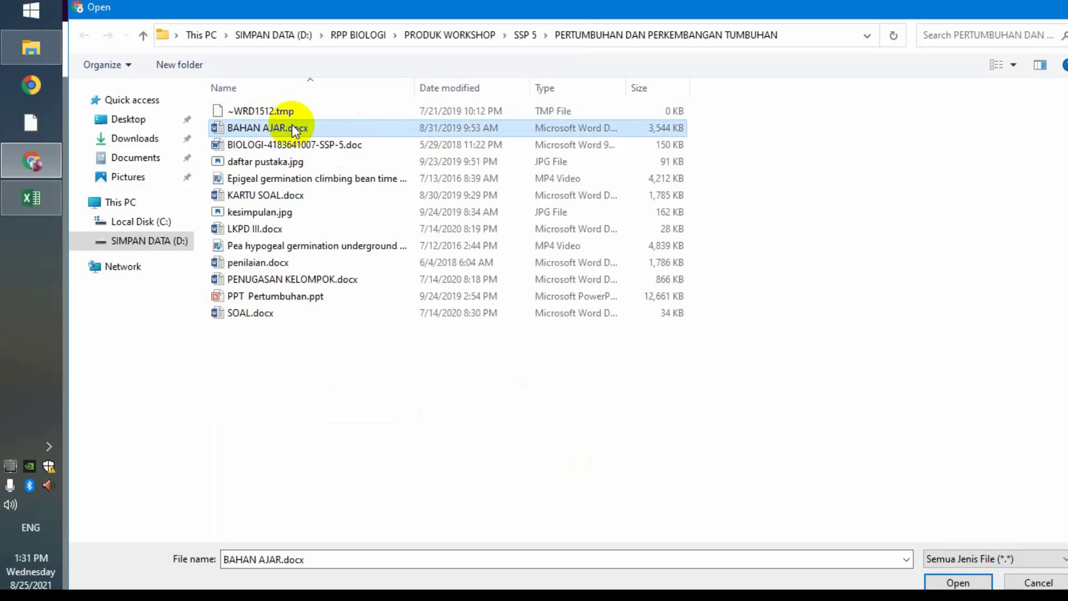
left_click(946, 582)
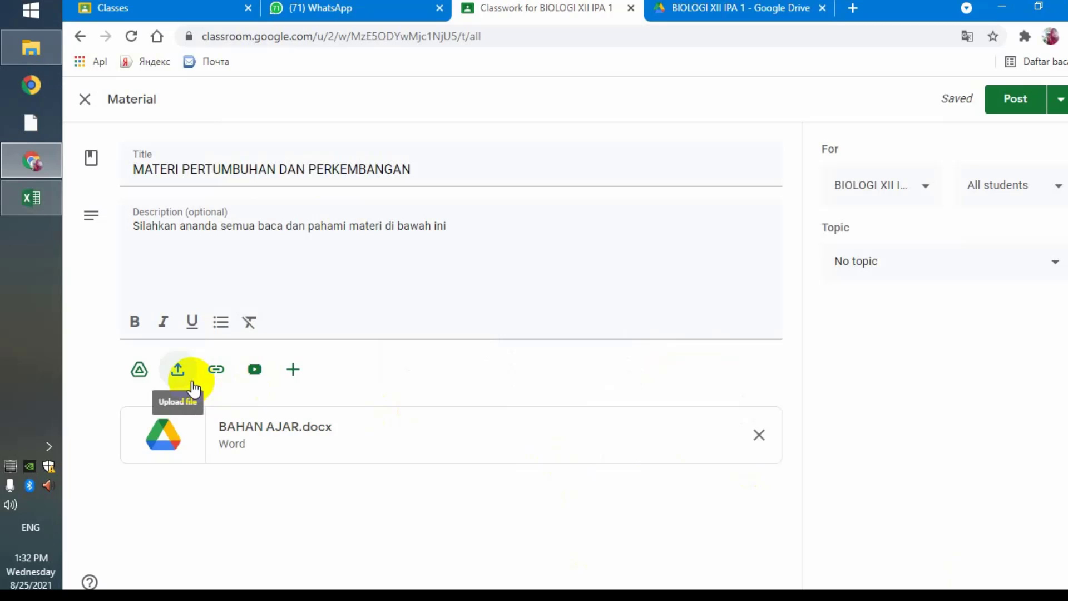
- Attach the SMA NEGERI 11 MEDAN Google Slides file from My Drive to the material
left_click(141, 371)
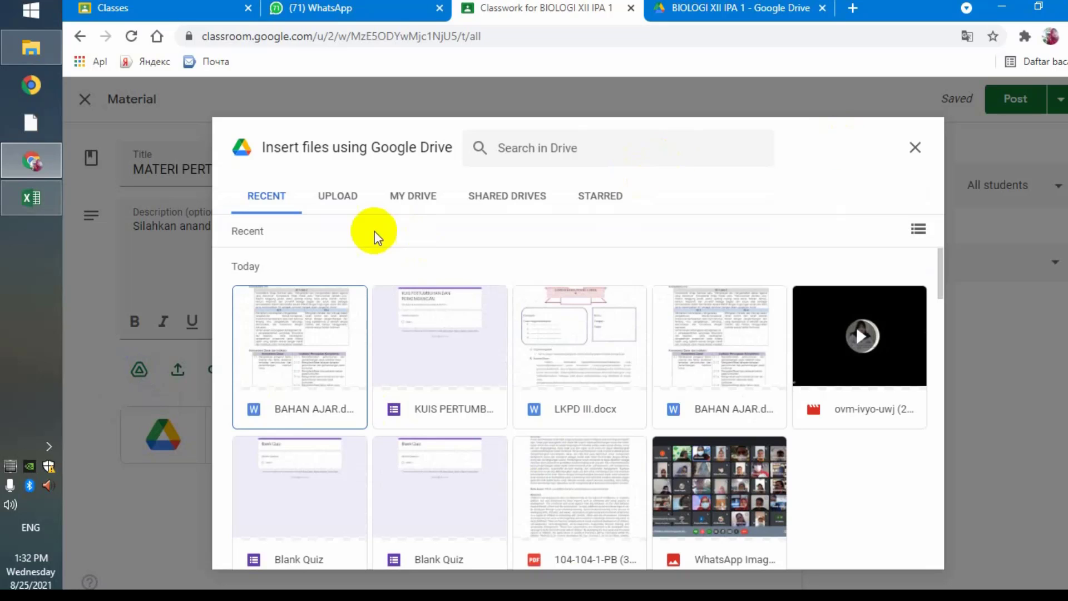
left_click(416, 200)
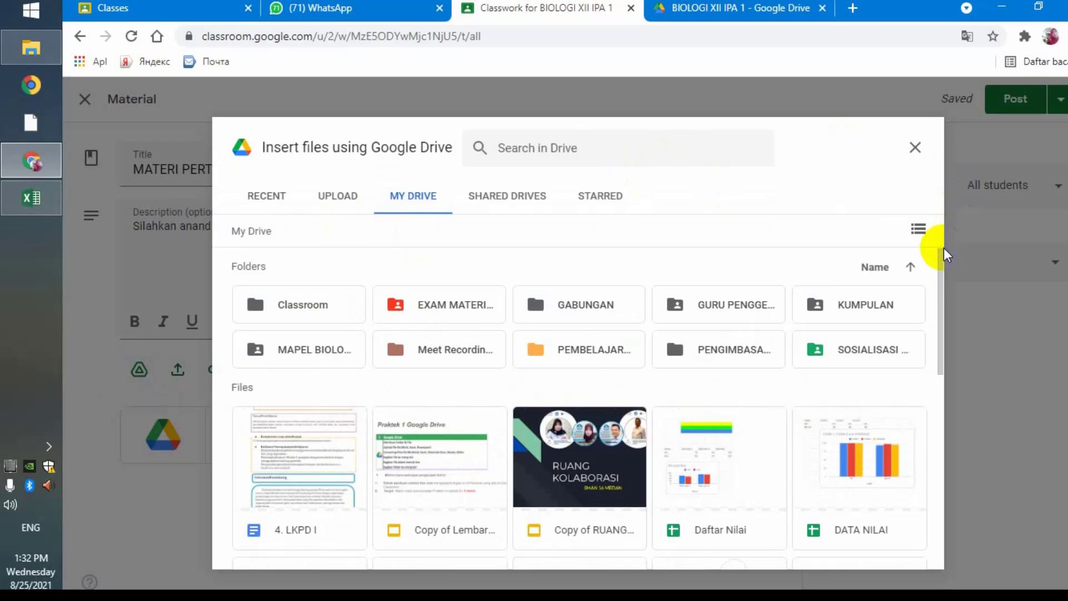
left_click_drag(941, 255, 938, 318)
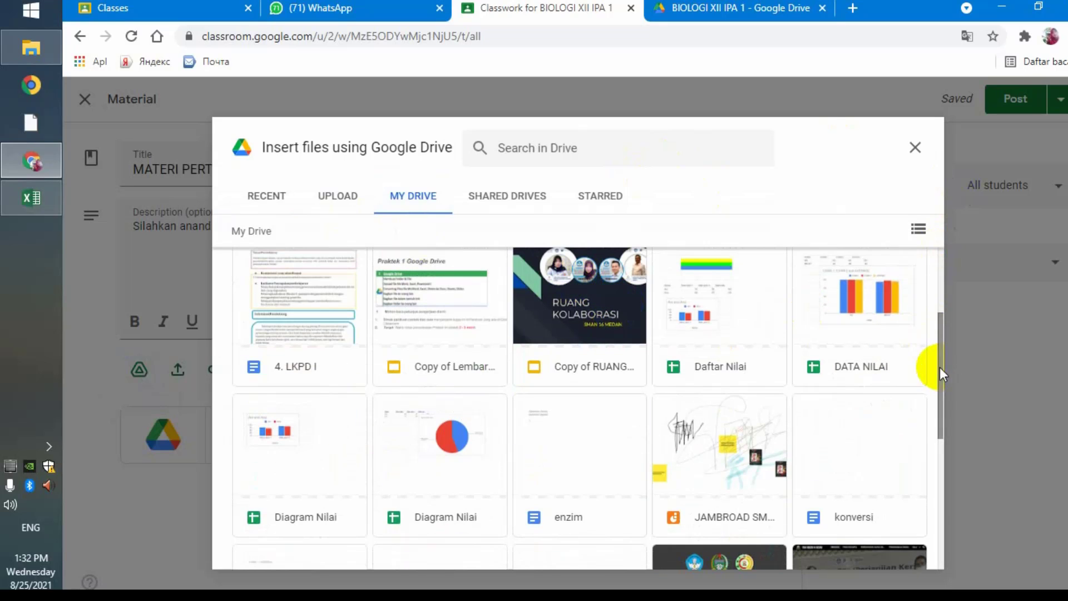
left_click_drag(939, 367, 938, 445)
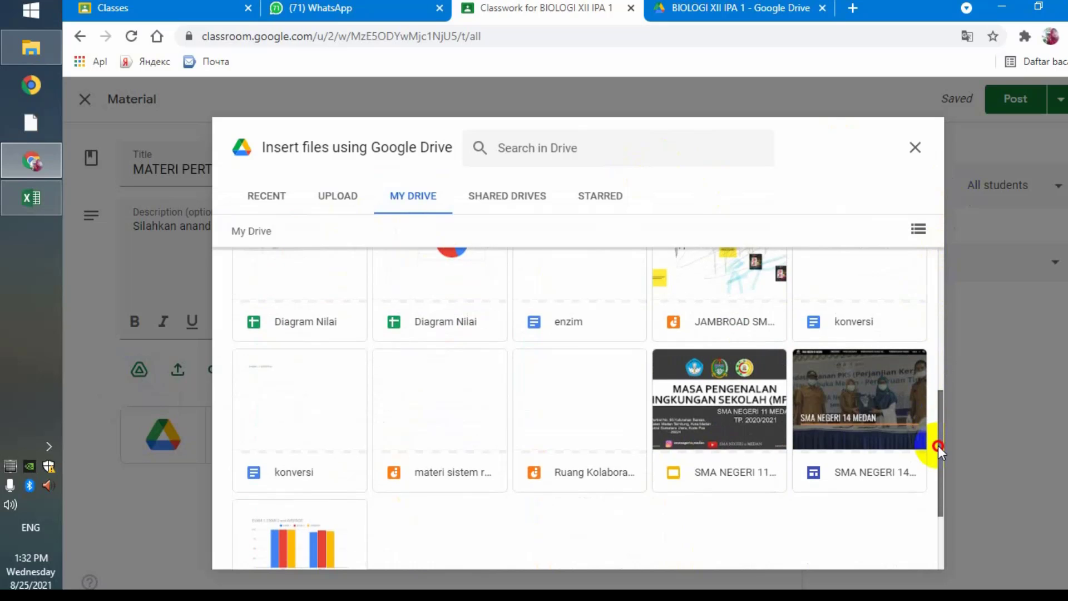
left_click(716, 446)
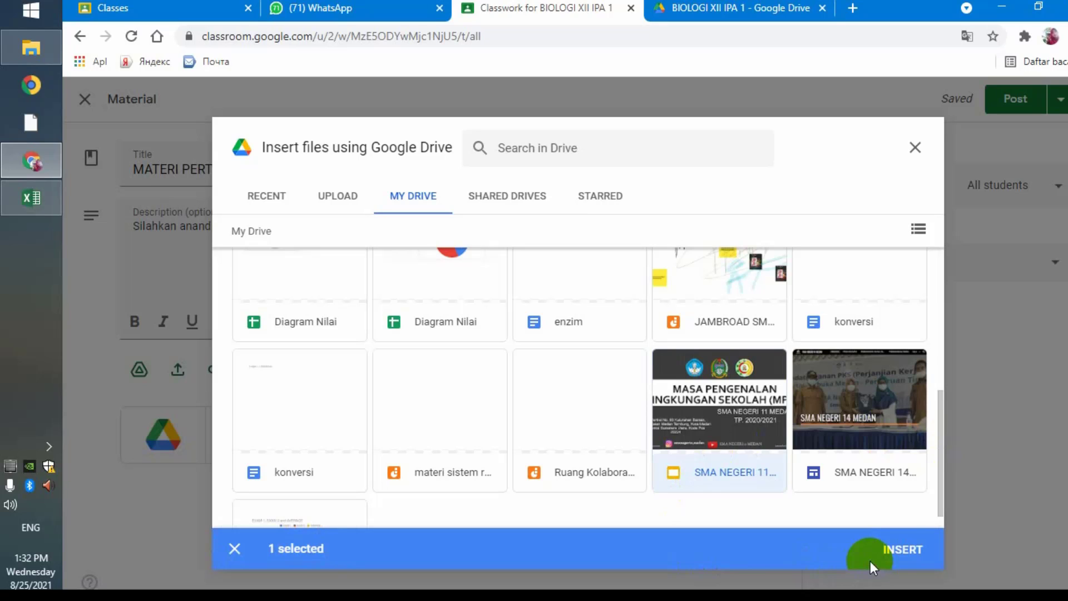
left_click(899, 547)
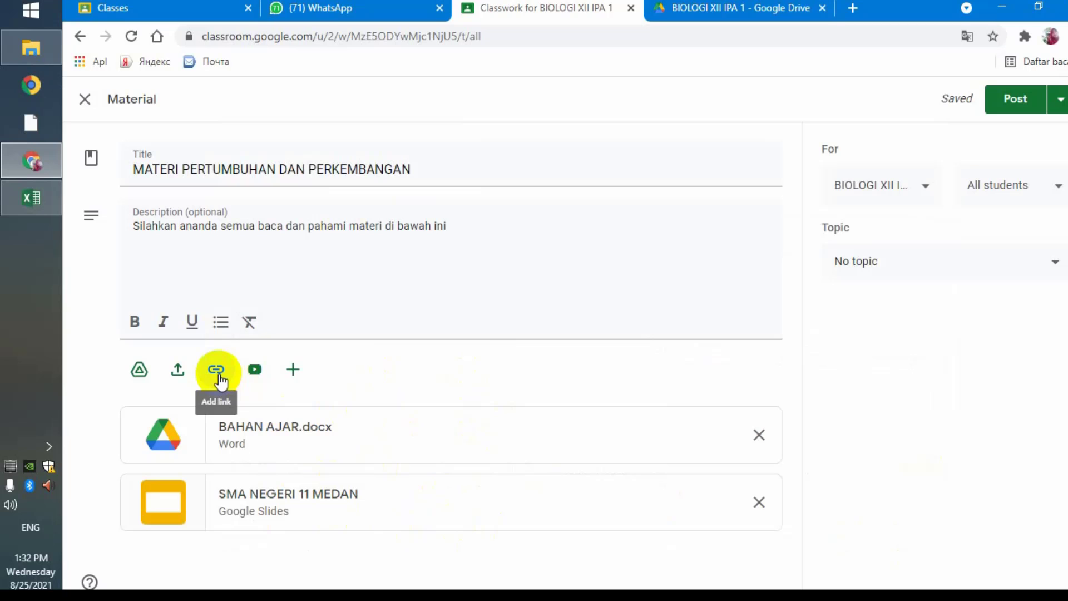
- Search Google in a new browser tab for "pertumbuhan dan perkembangan wikipedia", open the Pertumbuhan tanaman article and copy its web address
left_click(849, 10)
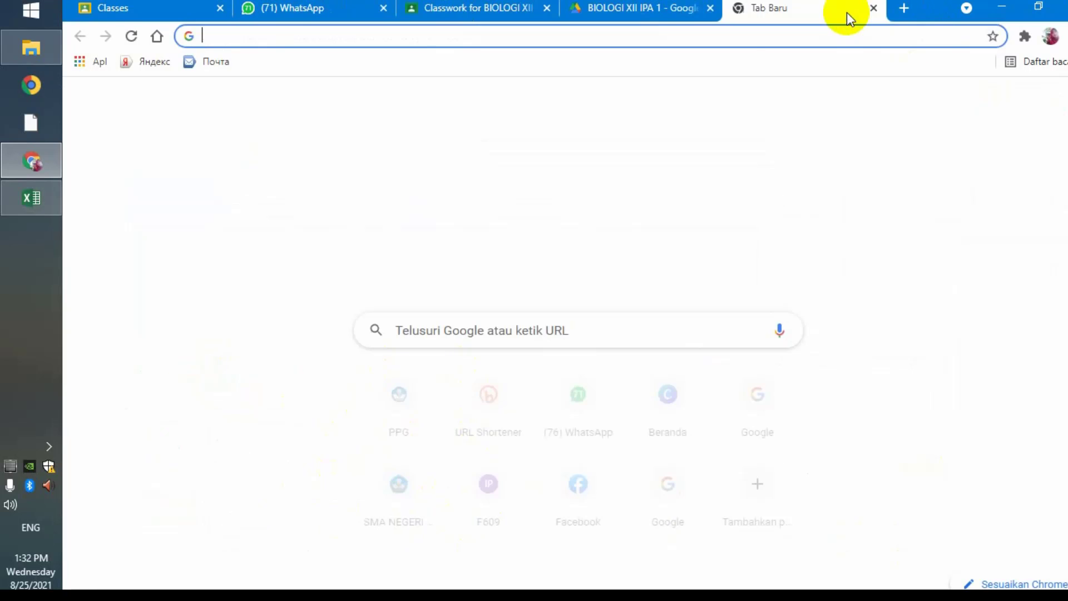
left_click(568, 329)
type("p")
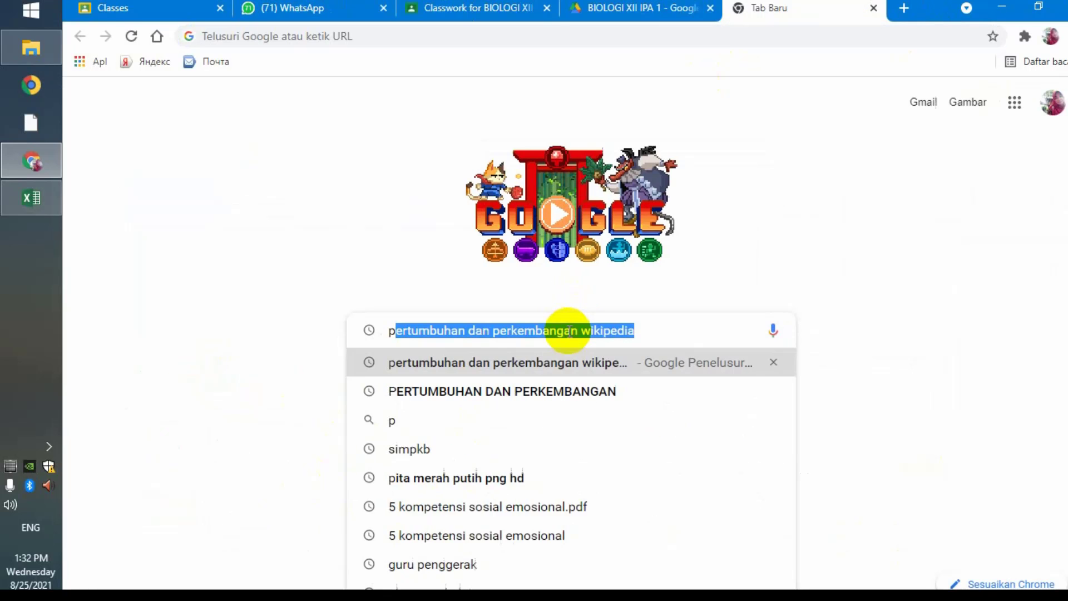
type("er")
left_click(532, 364)
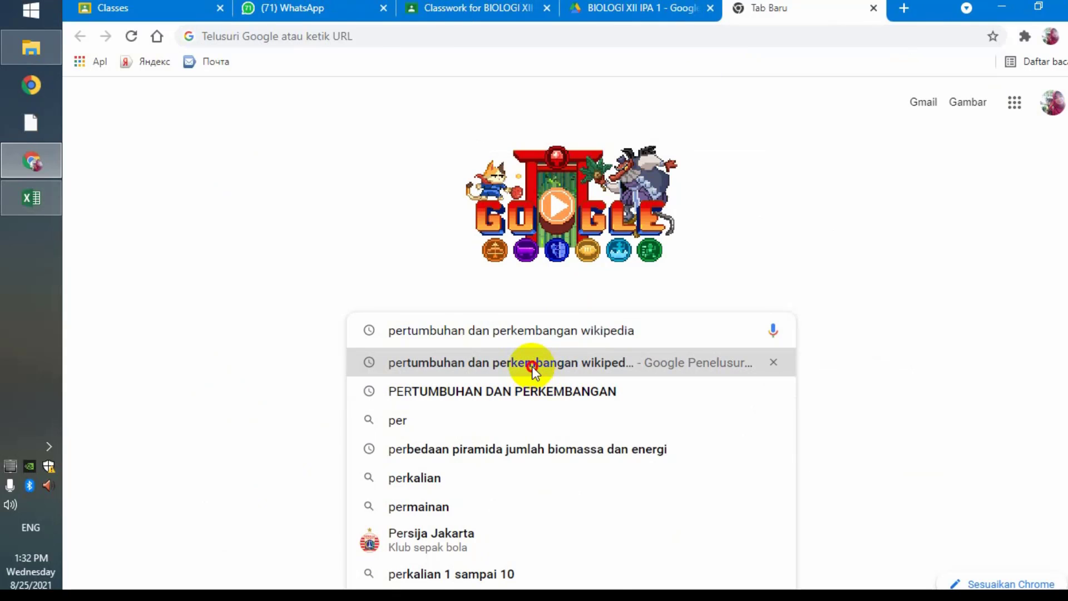
left_click(342, 253)
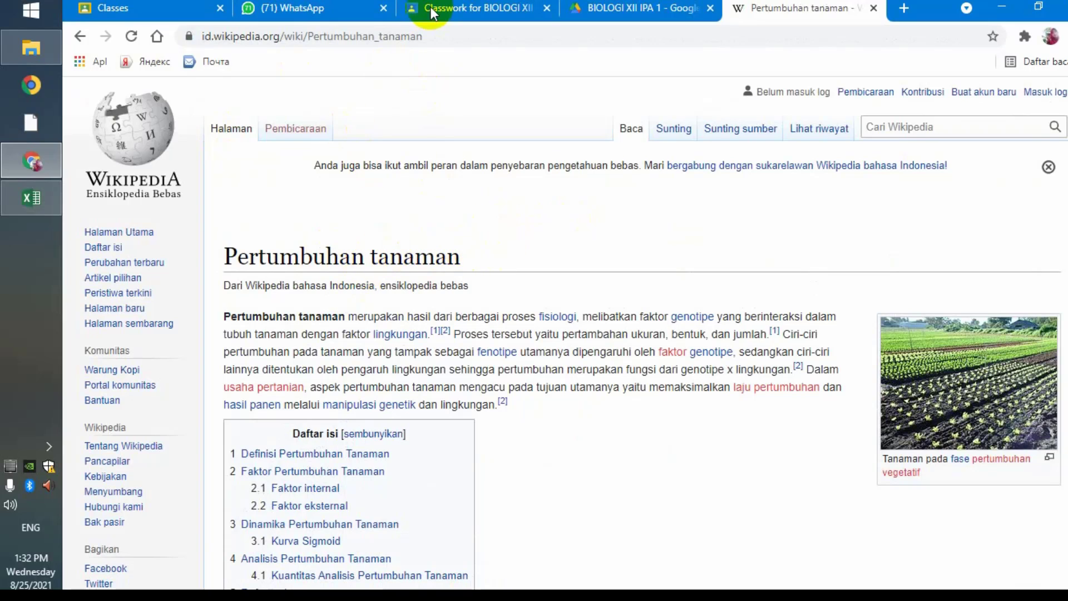
left_click_drag(436, 36, 199, 23)
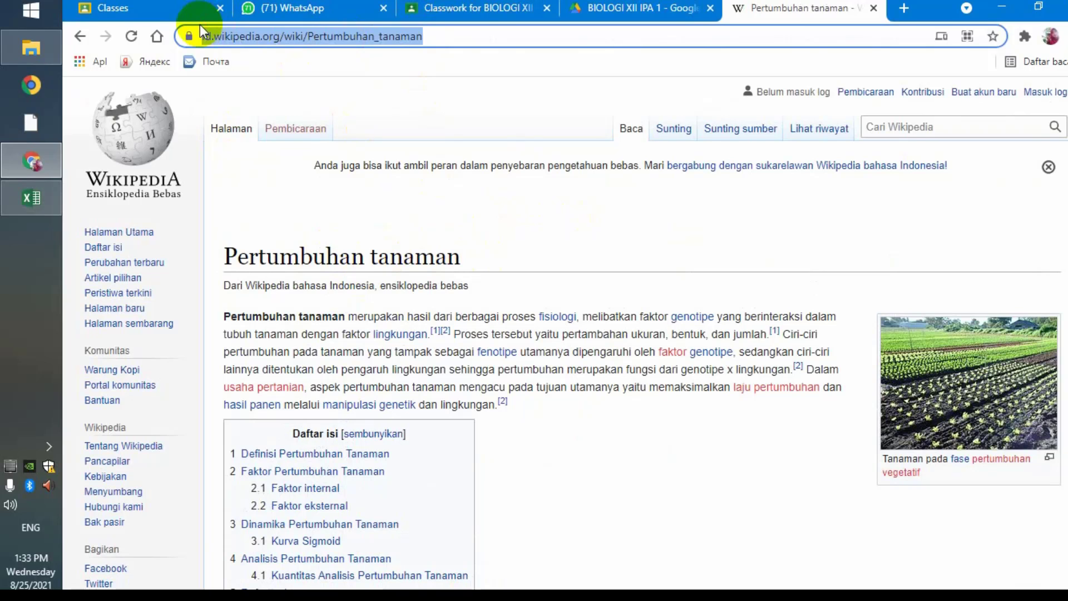
- Return to the Classroom material and attach the copied Pertumbuhan_tanaman Wikipedia address as a link
left_click(485, 11)
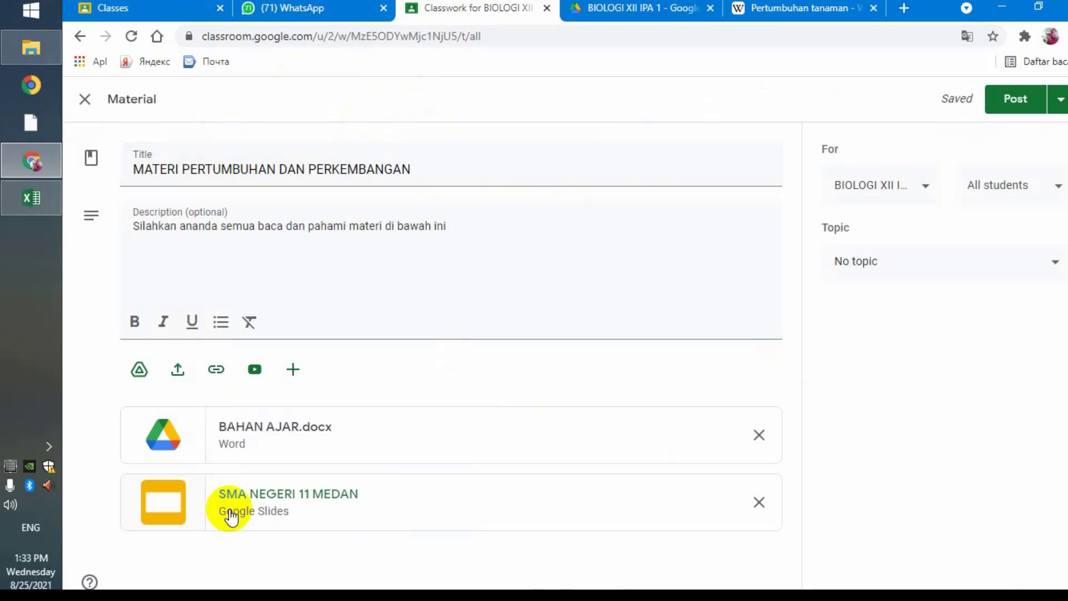
left_click(220, 370)
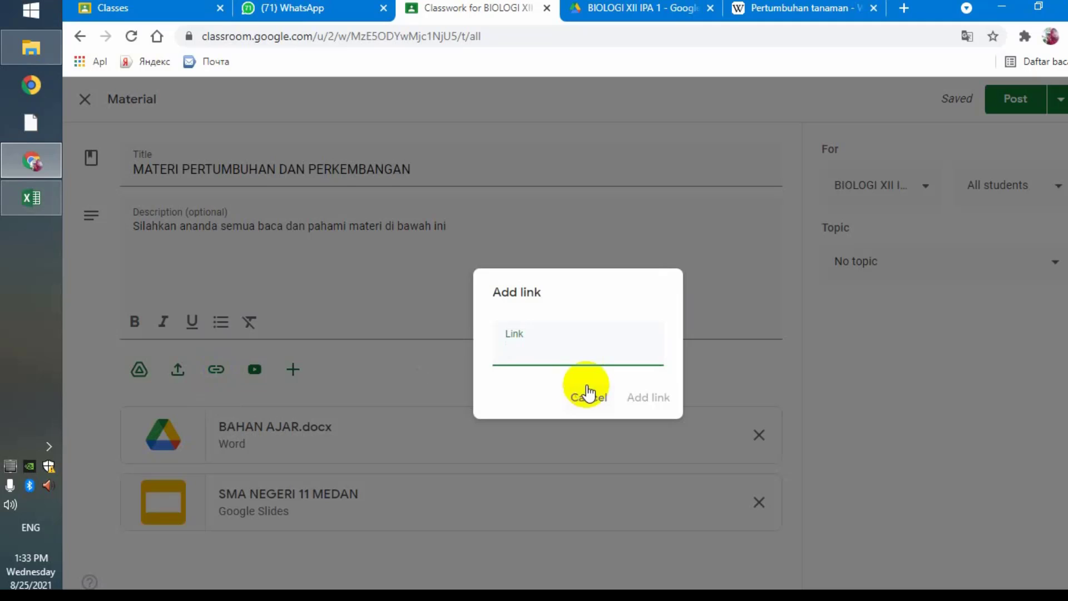
key("ctrl+v")
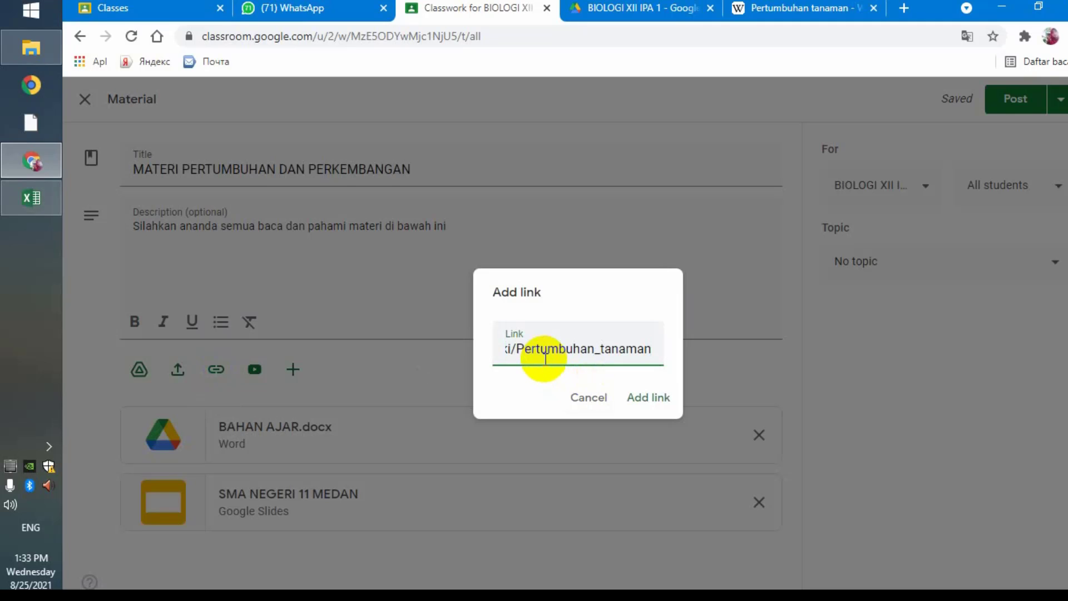
left_click(646, 396)
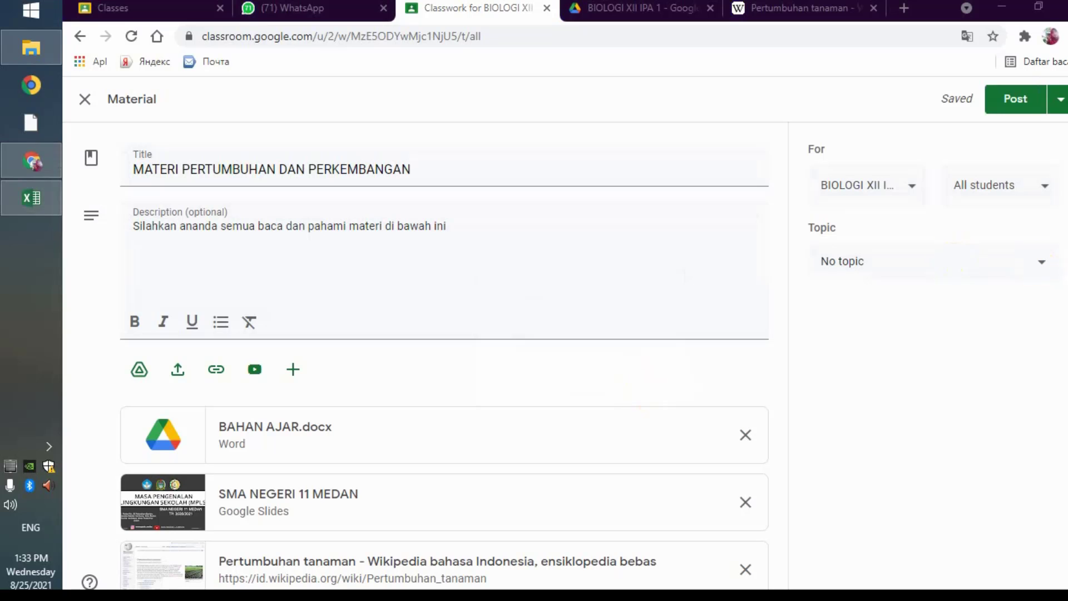
- Search YouTube for "pertumbuhan dan perkembangan" and attach the video Pertumbuhan dan Perkembangan pada Tumbuhan to the material
left_click(1063, 300)
scroll(1064, 300, "down", 1)
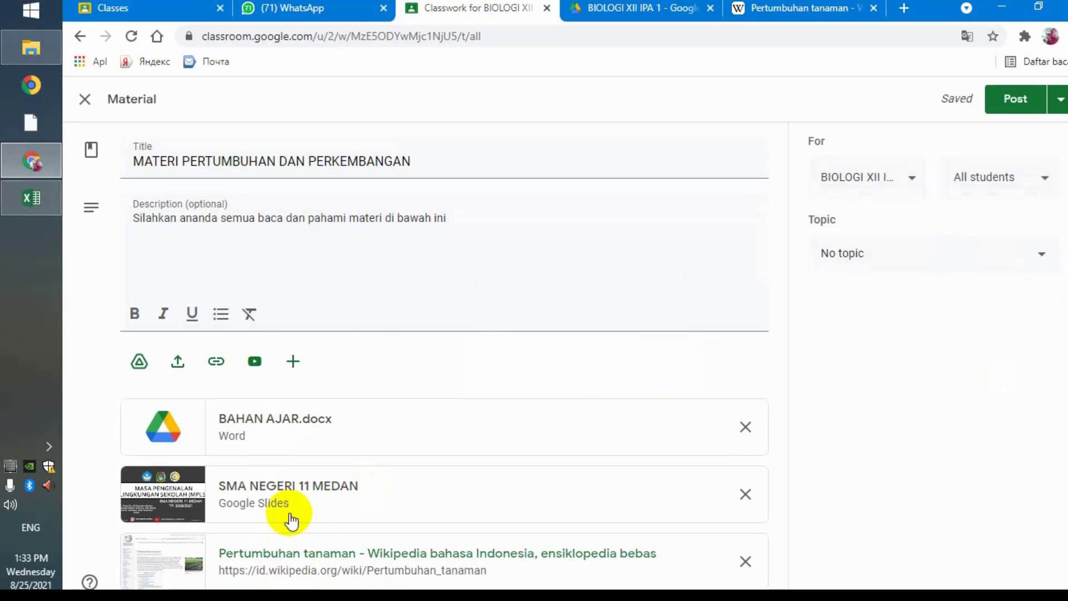
left_click(253, 356)
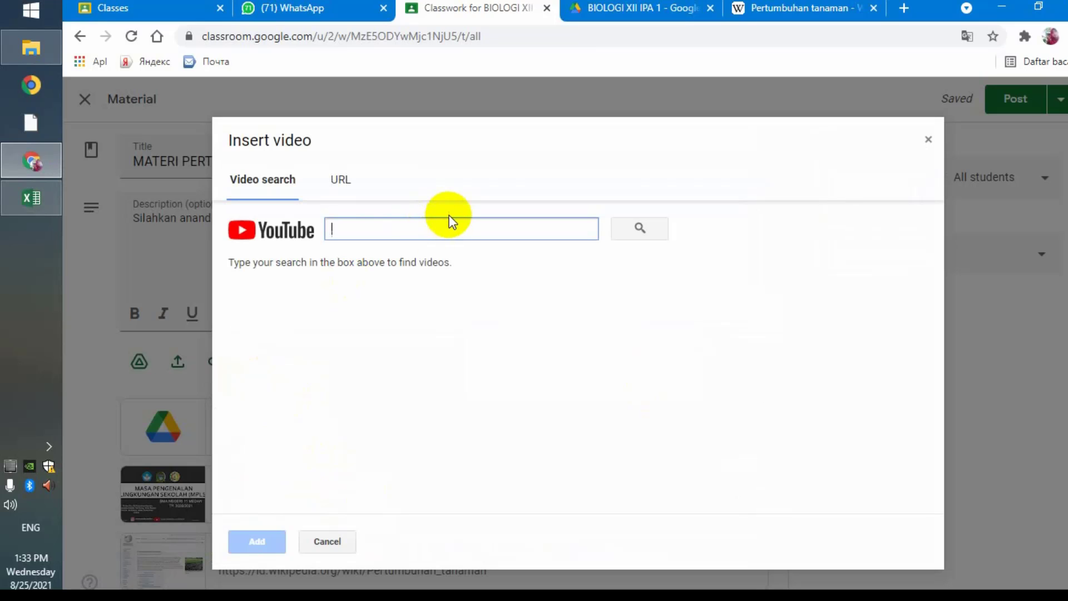
type("per")
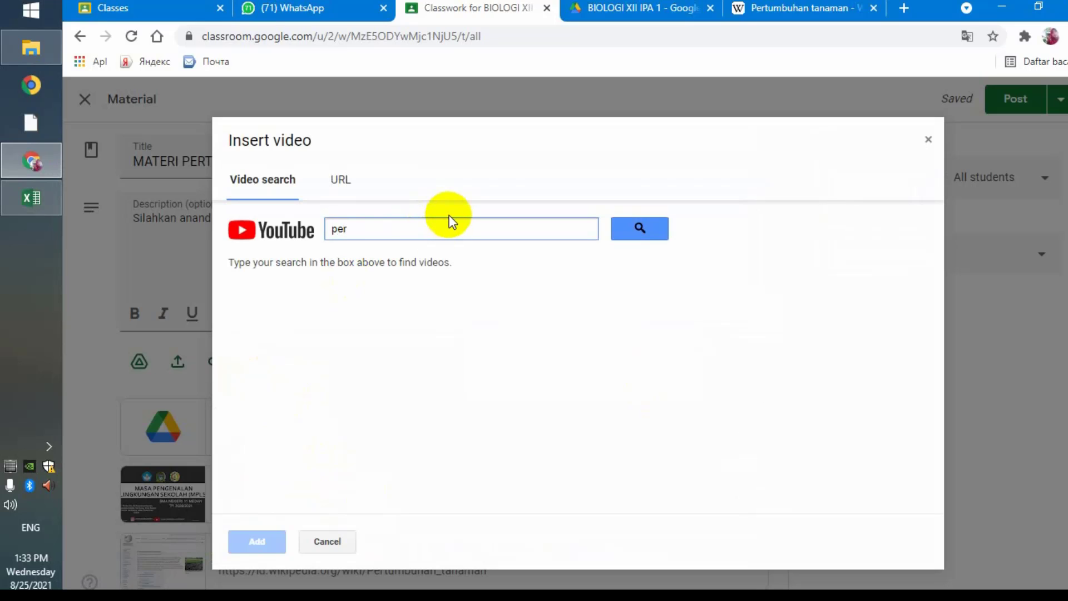
type("tumbuhan dan perkembangan")
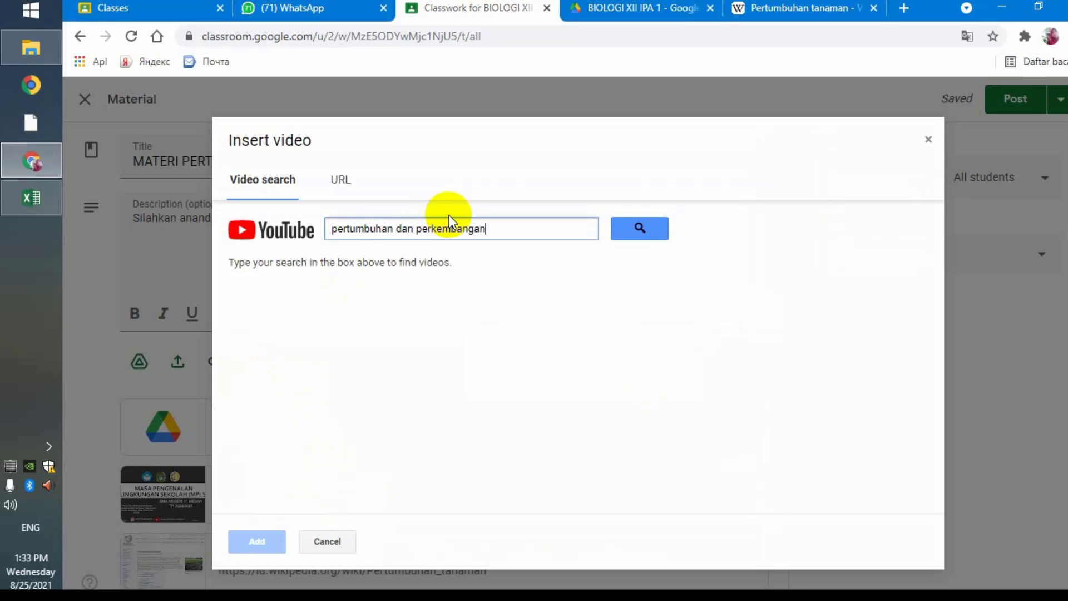
key("Return")
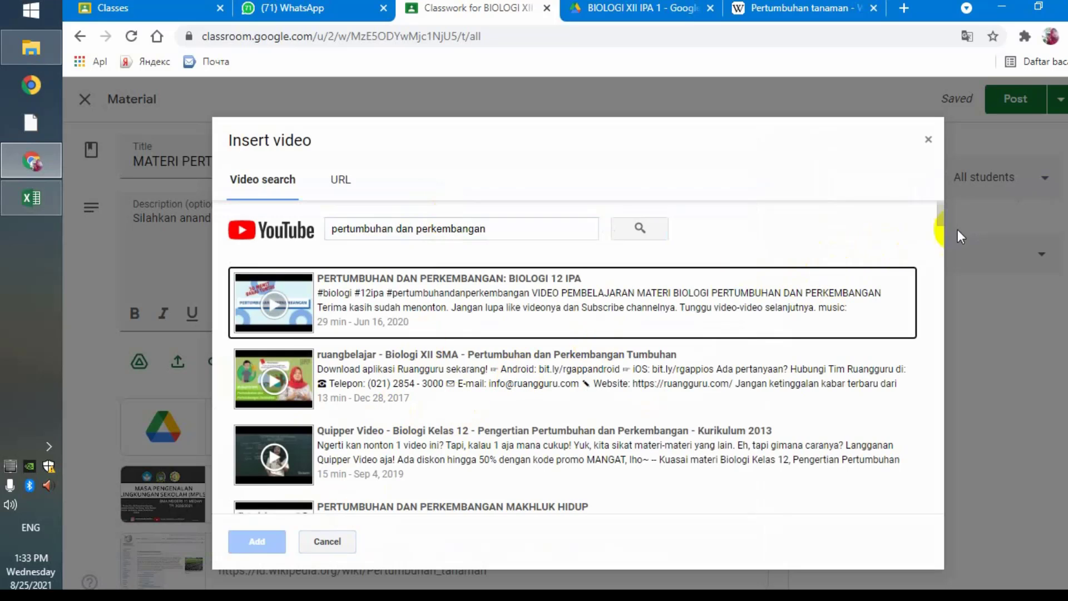
left_click_drag(941, 222, 939, 276)
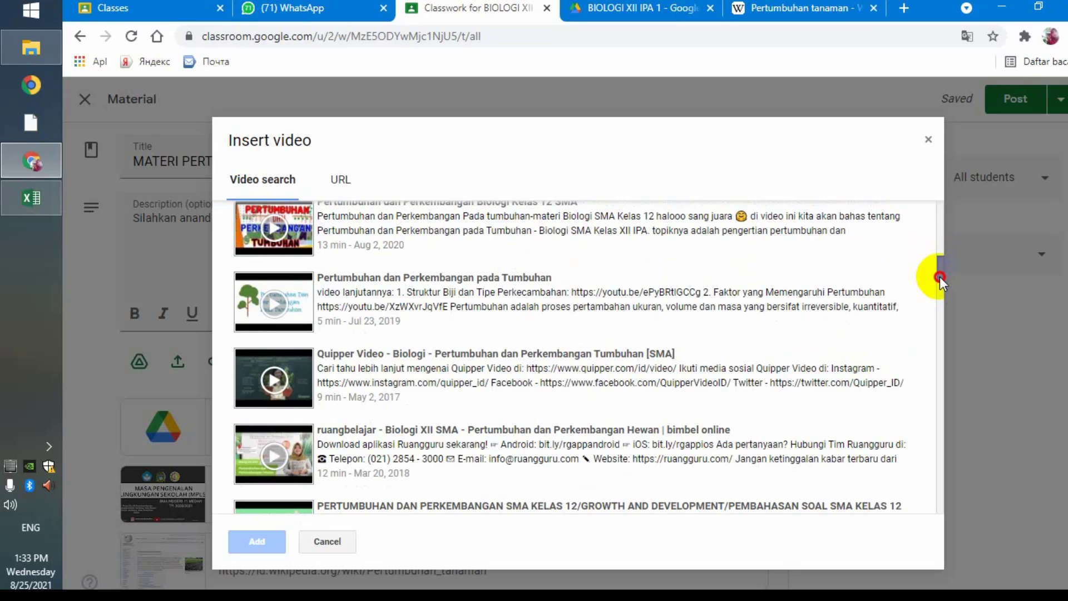
left_click(518, 282)
left_click(269, 541)
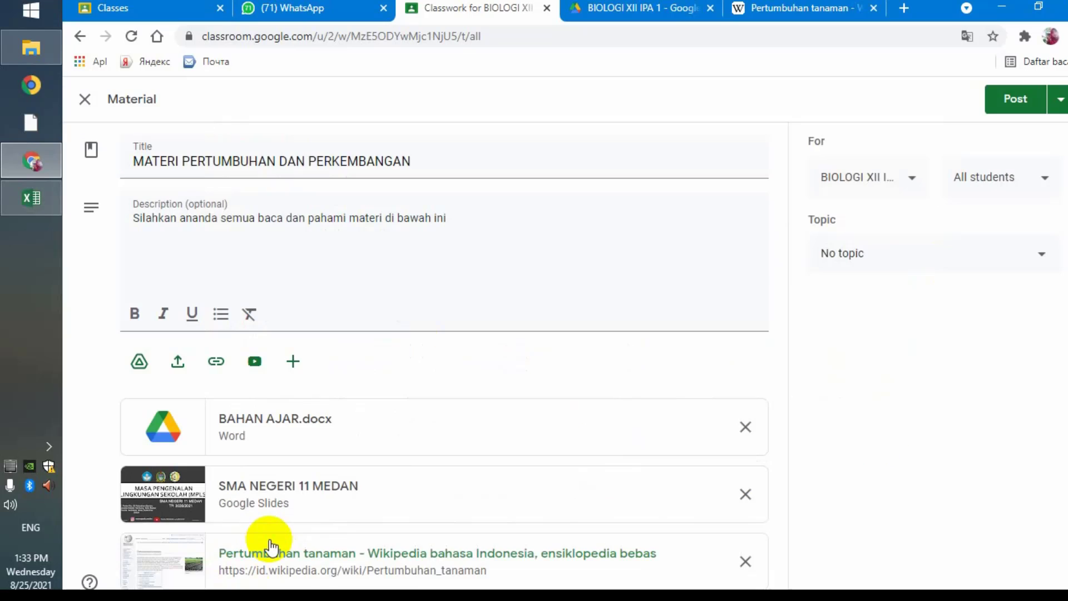
scroll(1058, 310, "down", 1)
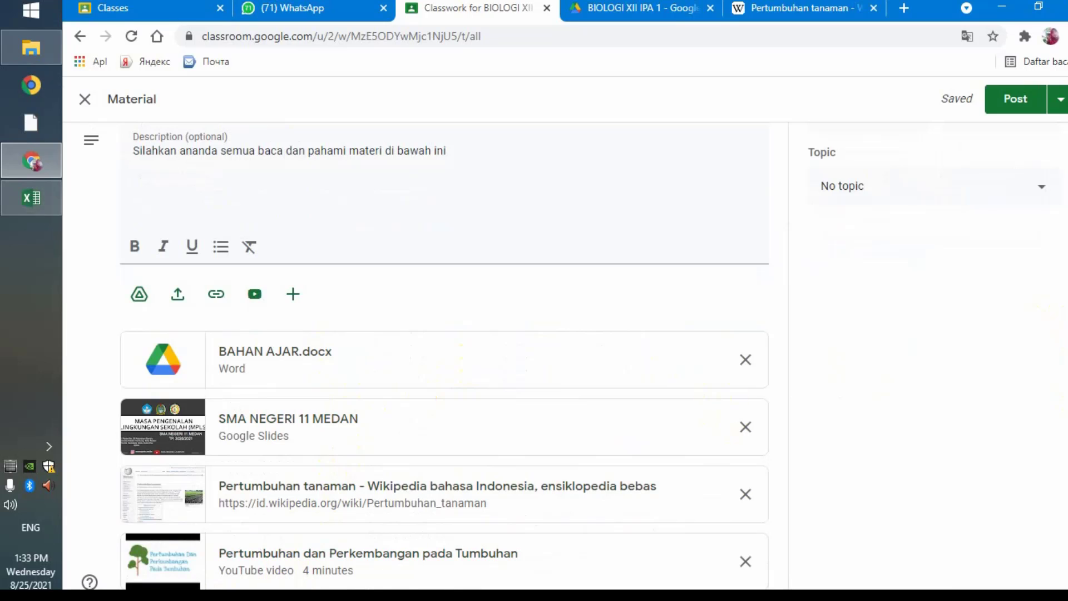
- Assign the material to the PERTUMBUHAN DAN PERKEMBANGAN topic and post it immediately to the class
scroll(1059, 259, "up", 2)
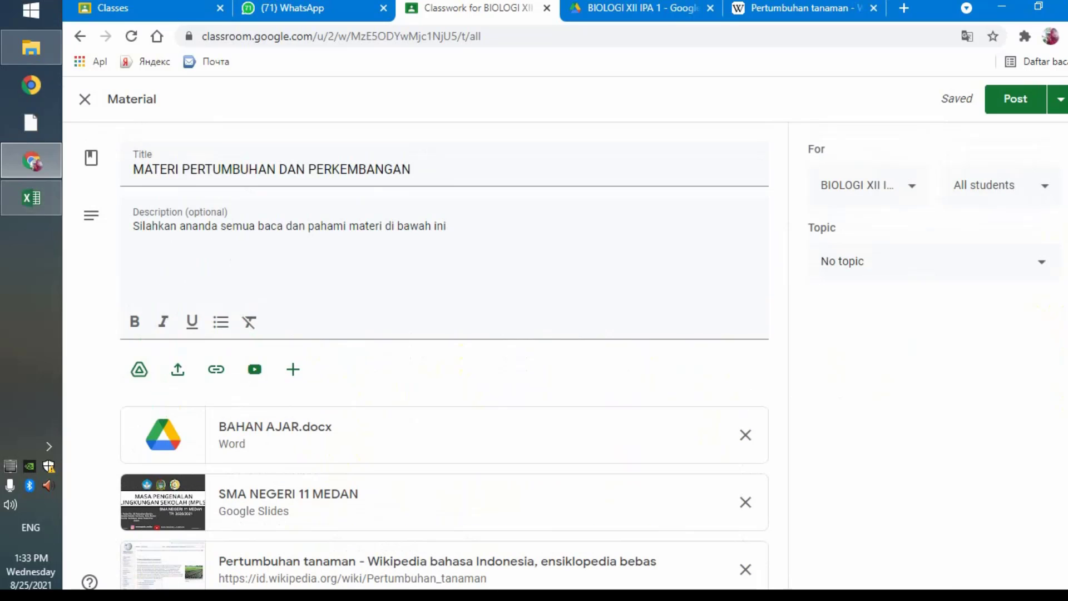
left_click(940, 259)
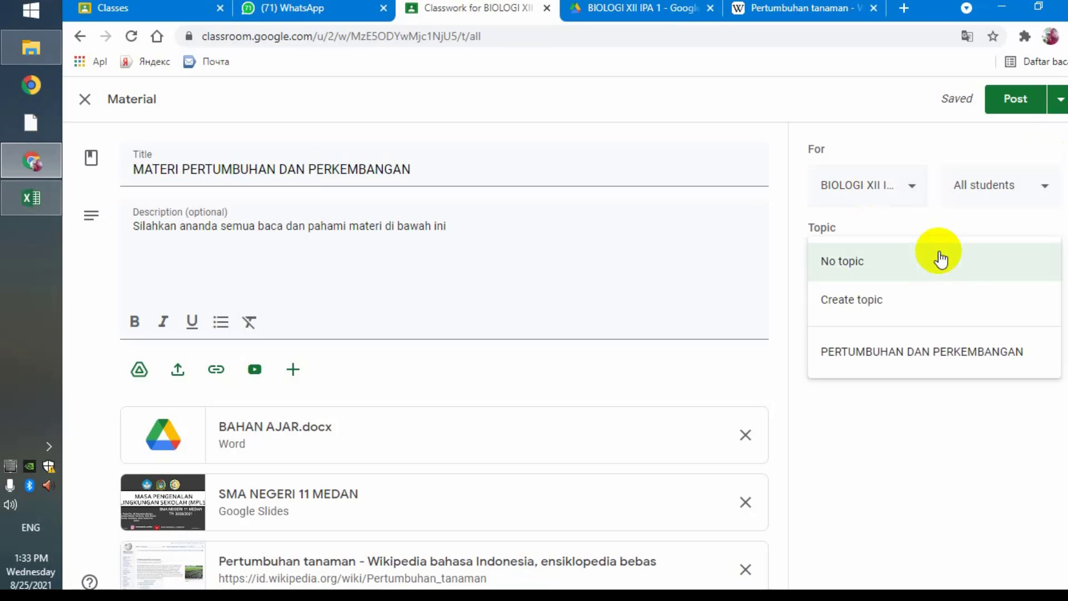
left_click(890, 356)
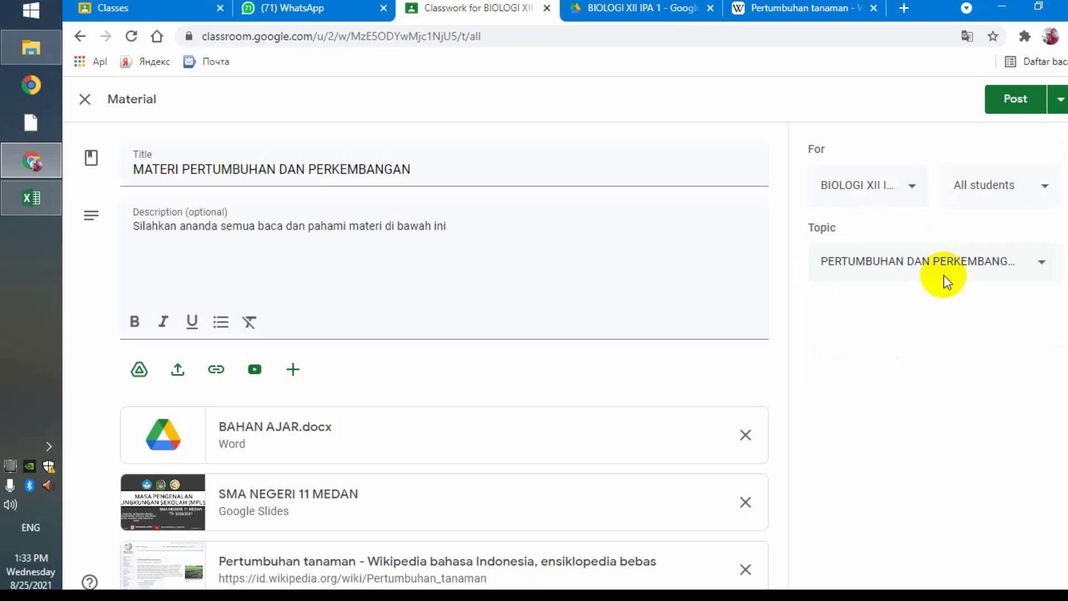
left_click(1062, 103)
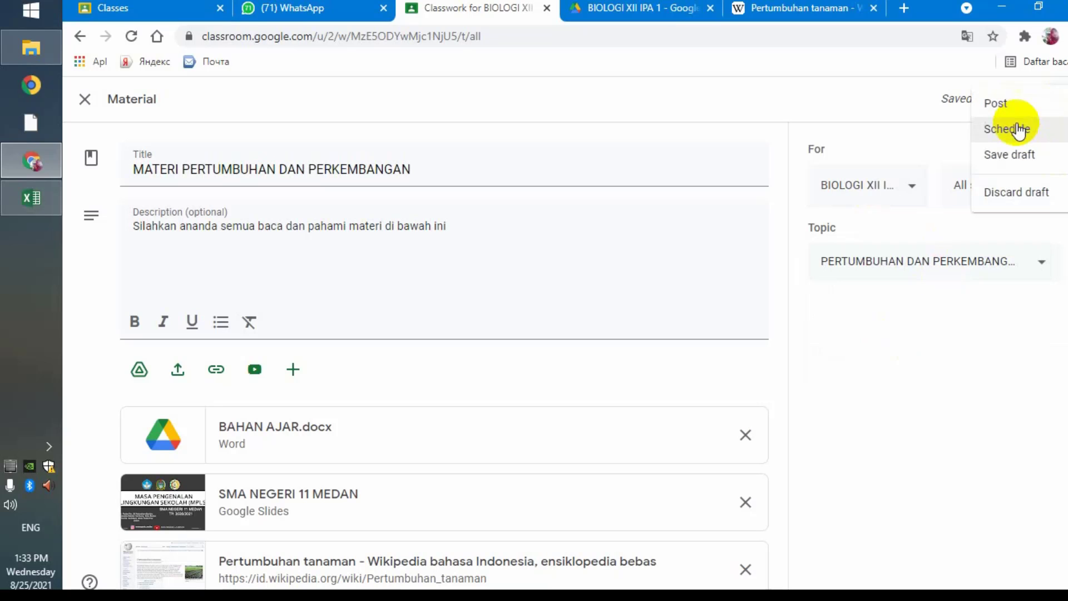
left_click(918, 116)
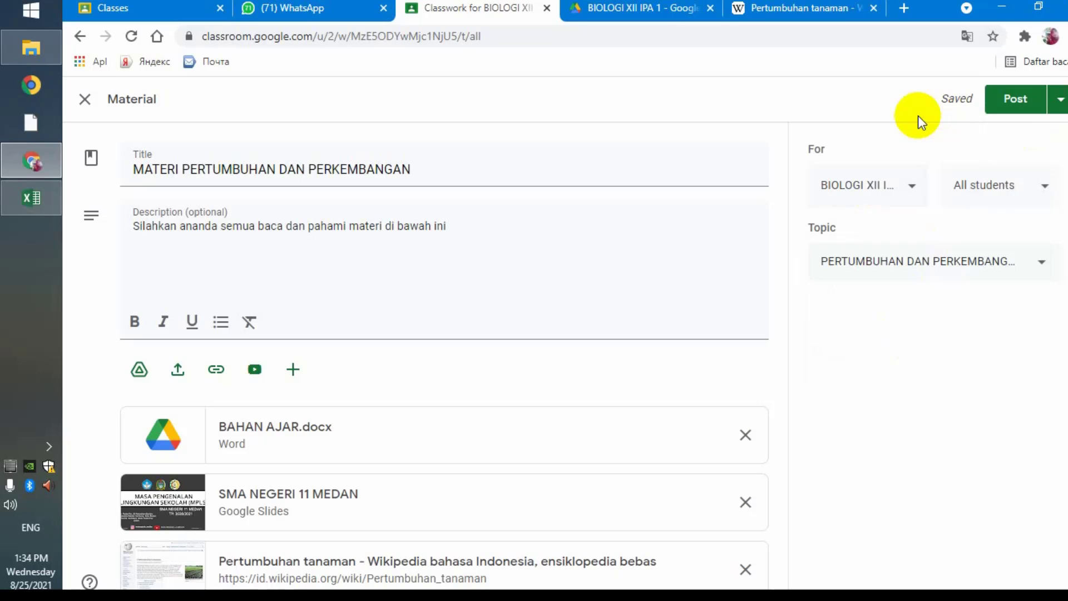
left_click(1007, 101)
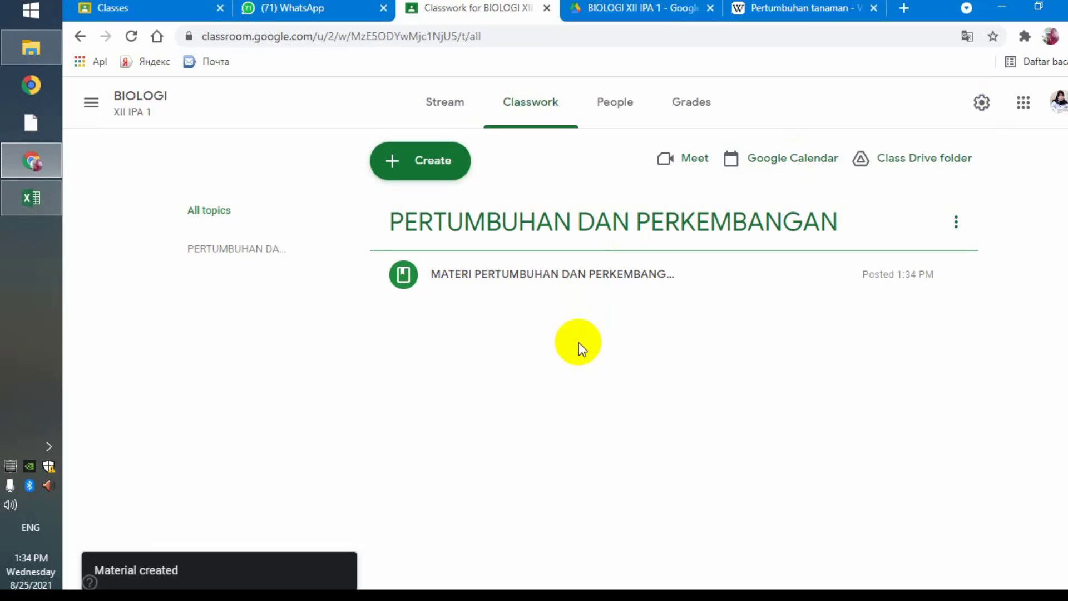
- Create a new classwork question titled "ABSENSI ONLINE 1"
left_click(422, 162)
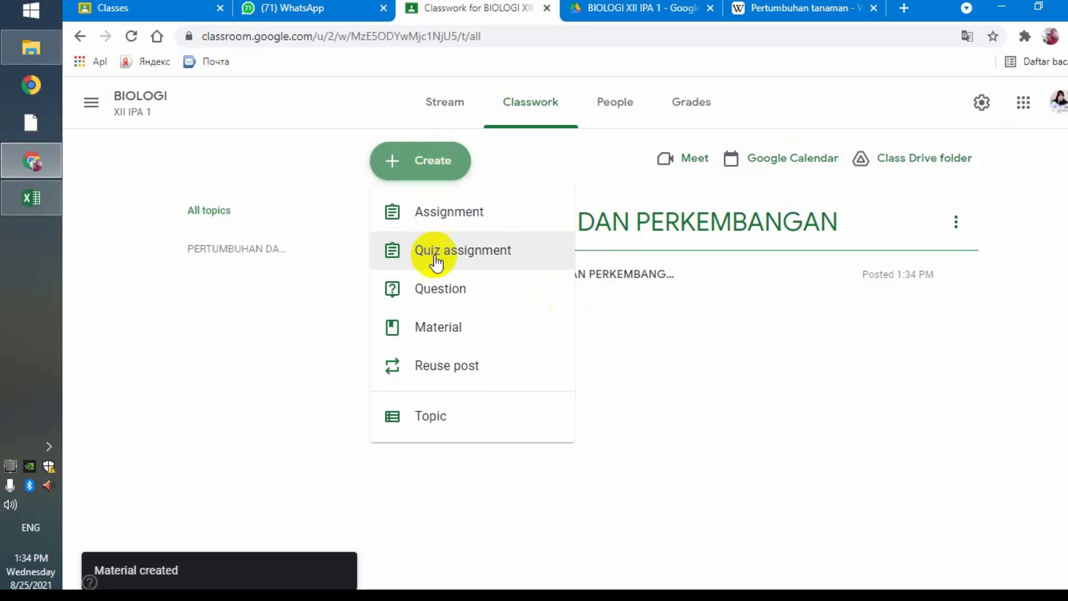
left_click(437, 288)
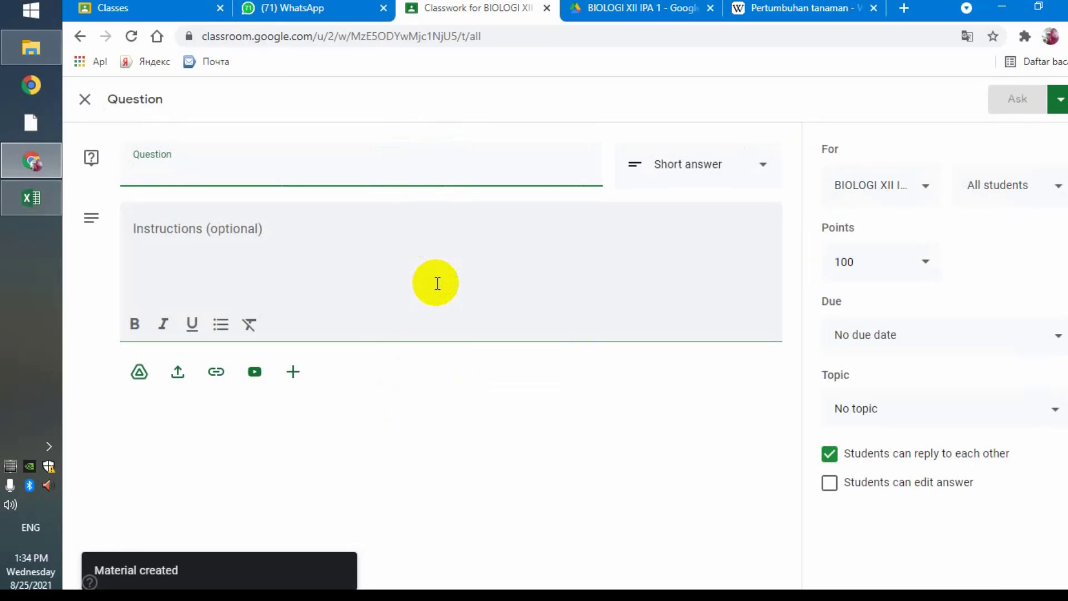
type("ABS")
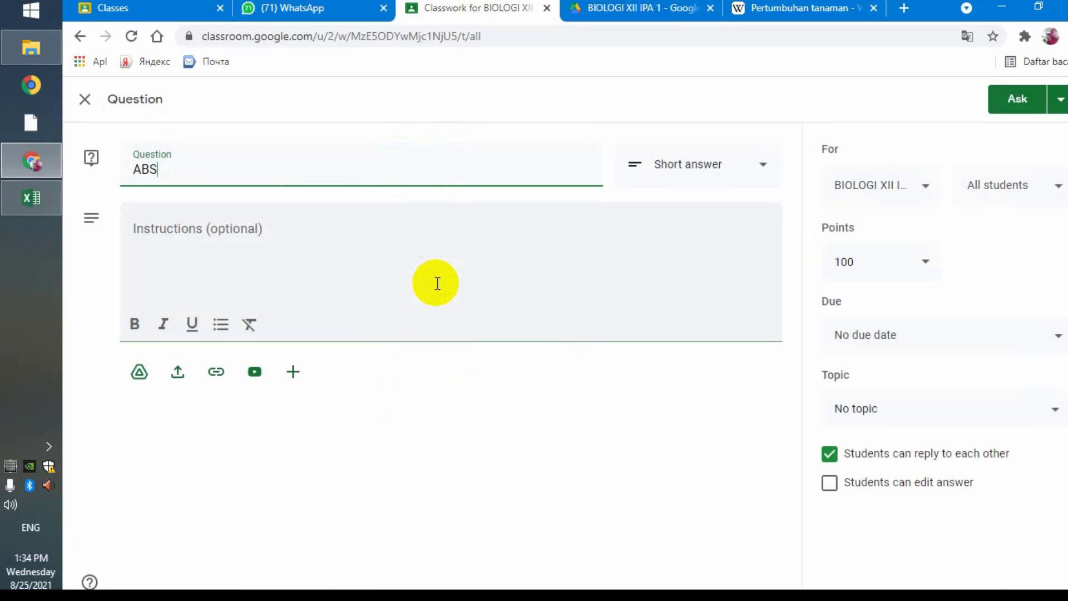
type("ENSI ONLI")
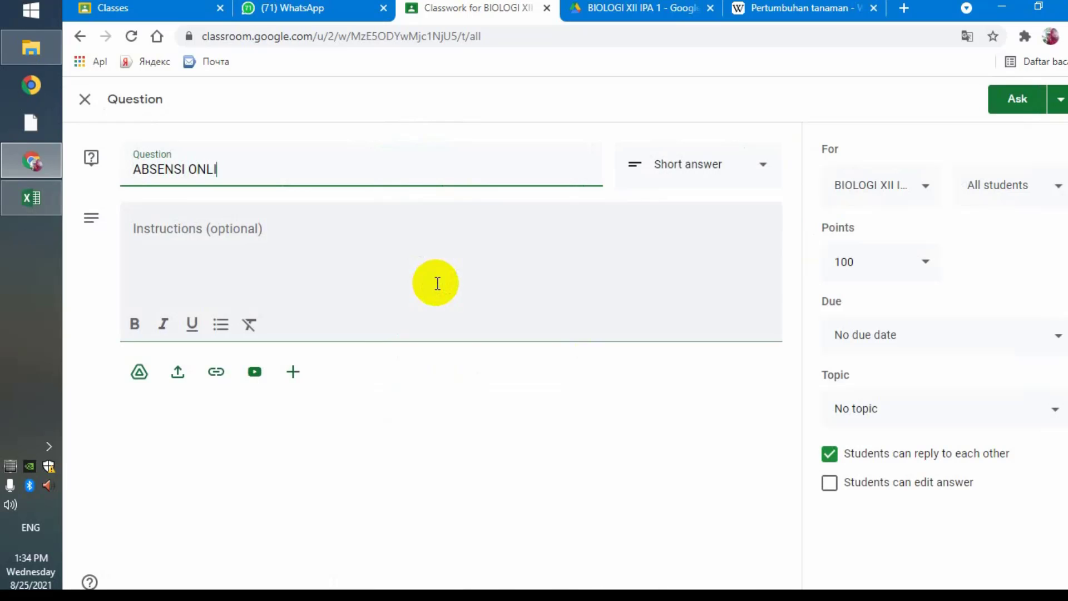
type("NE 1")
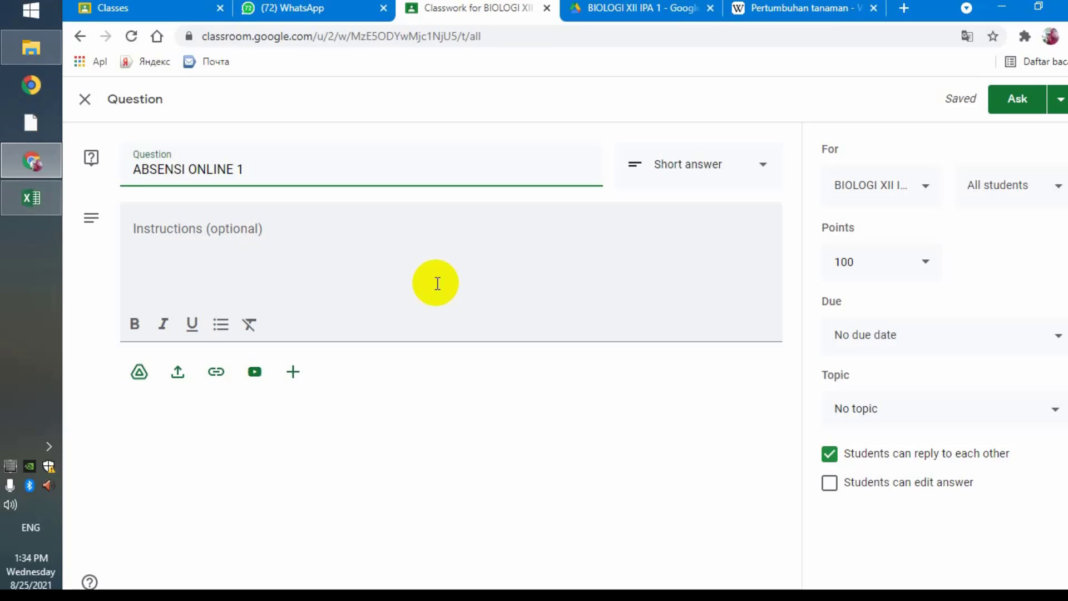
- Enter the question's instructions: "Silahkan ananda klik HADIR sebagai pertanda kamu telah mengikuti pembelajaran biologi pada hari ini"
left_click(246, 253)
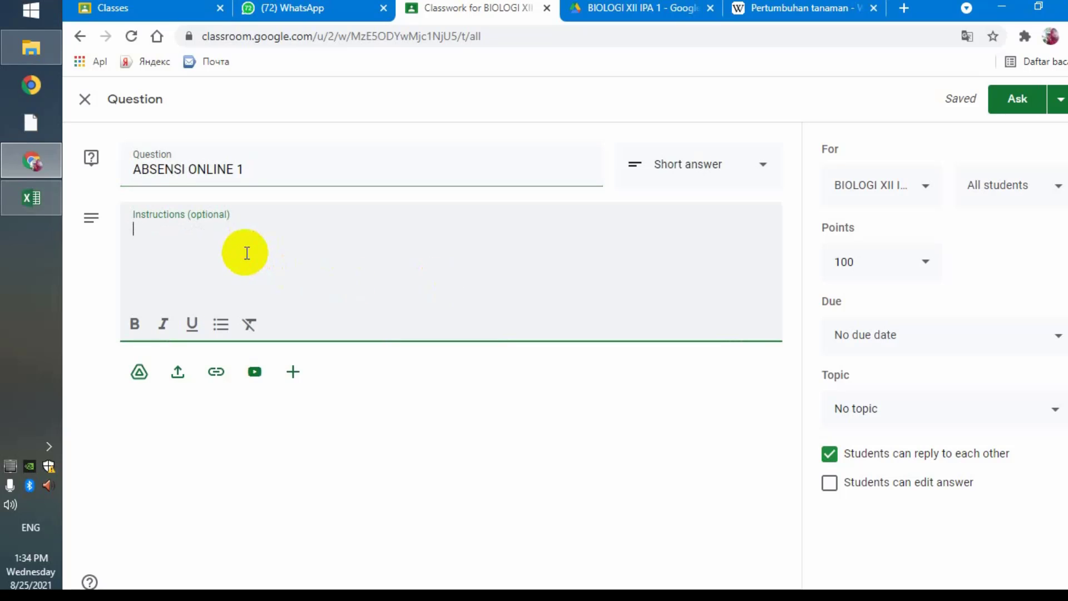
type("Silahkan ananda klik")
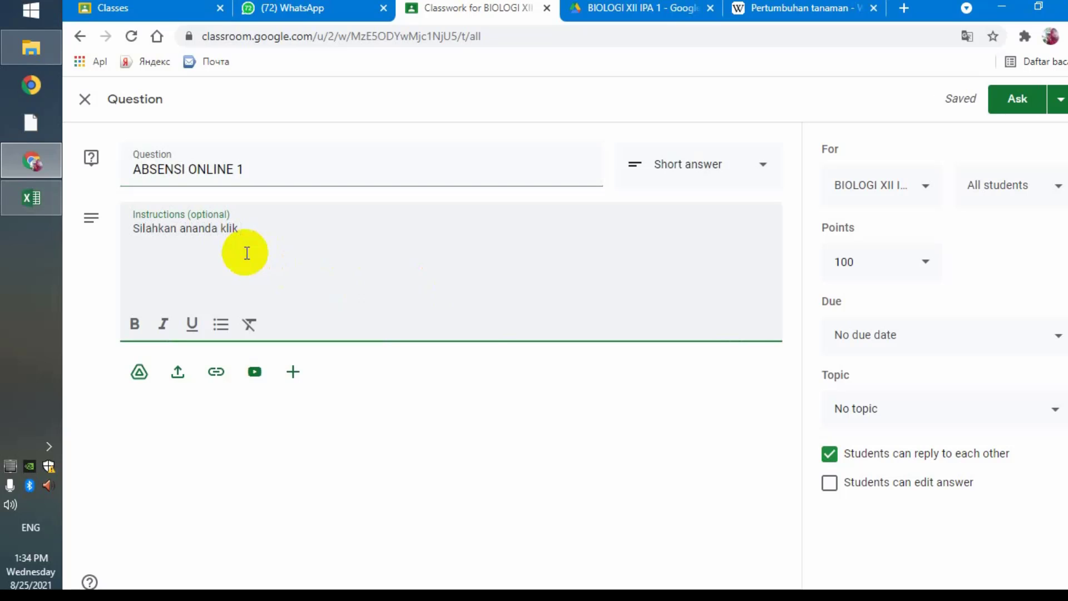
type(" HADIR seba")
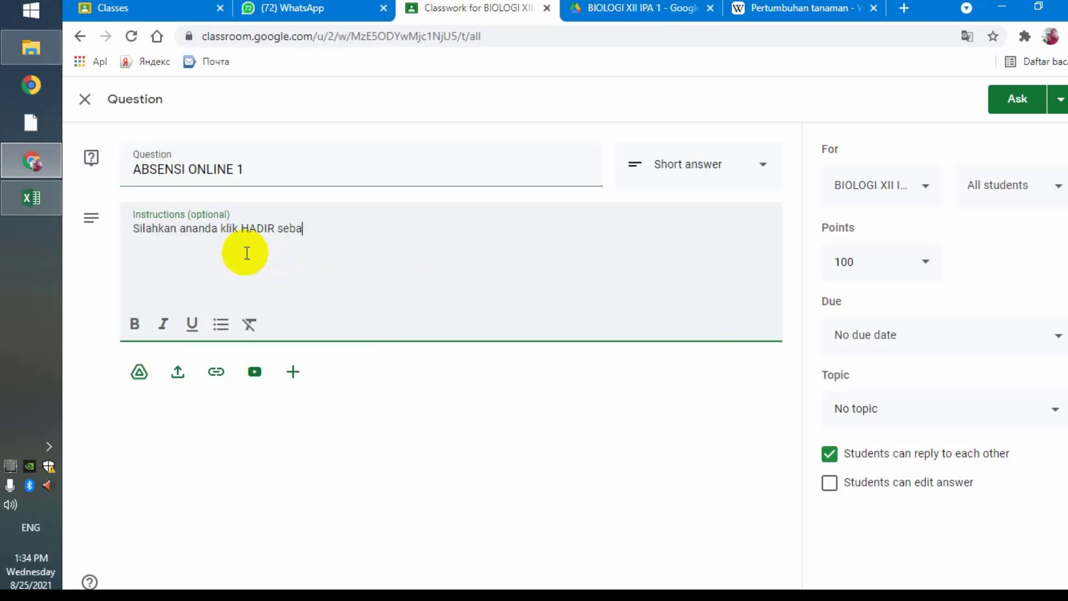
type("gai perta")
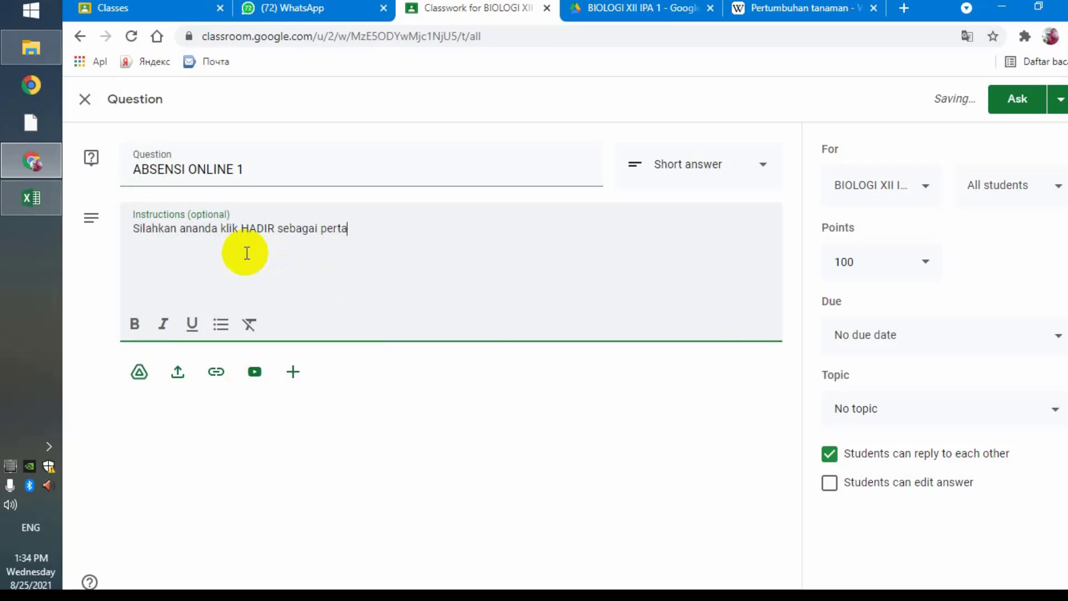
type("nda kamu t")
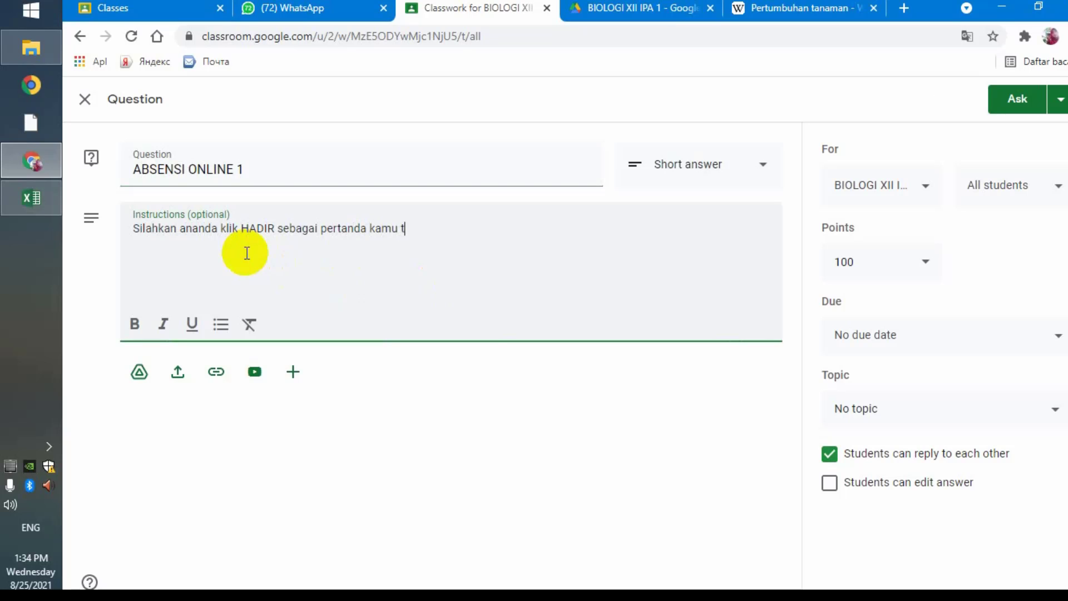
type("elah mengikuti pe")
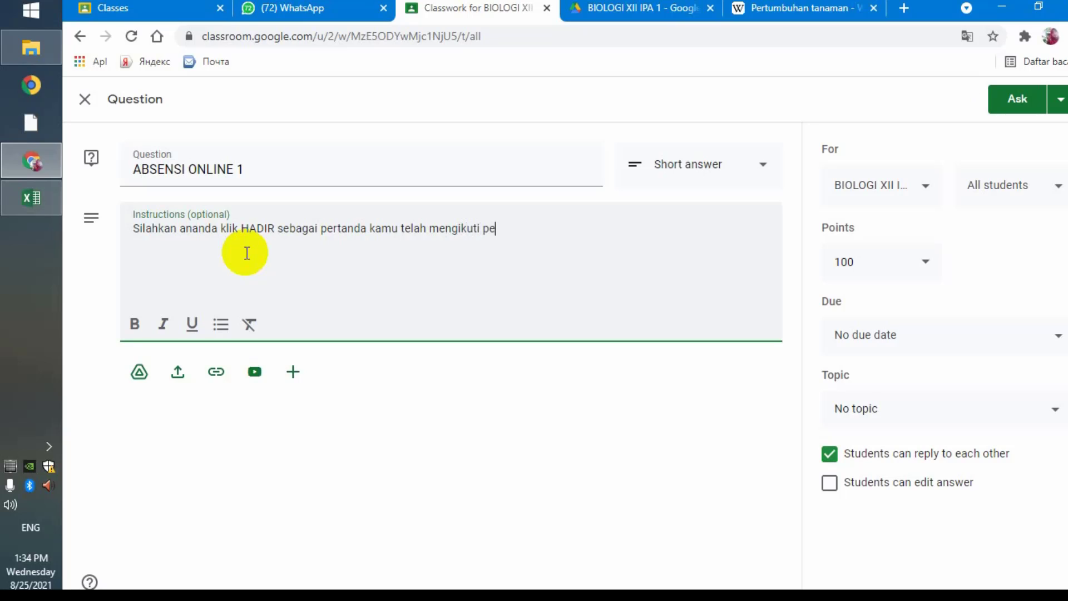
type("mbelajaran")
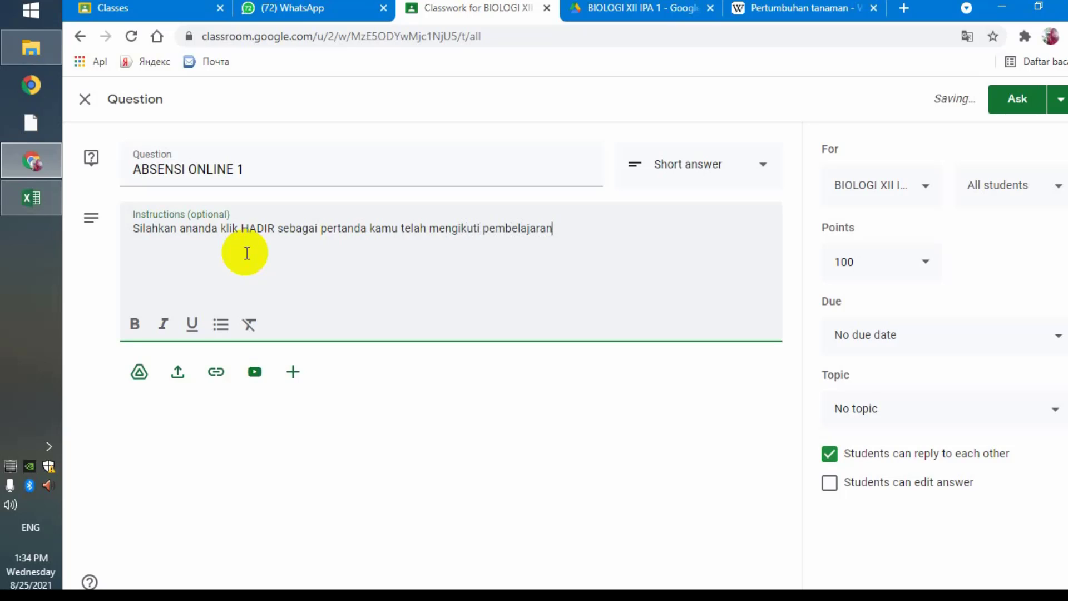
type(" biologi ")
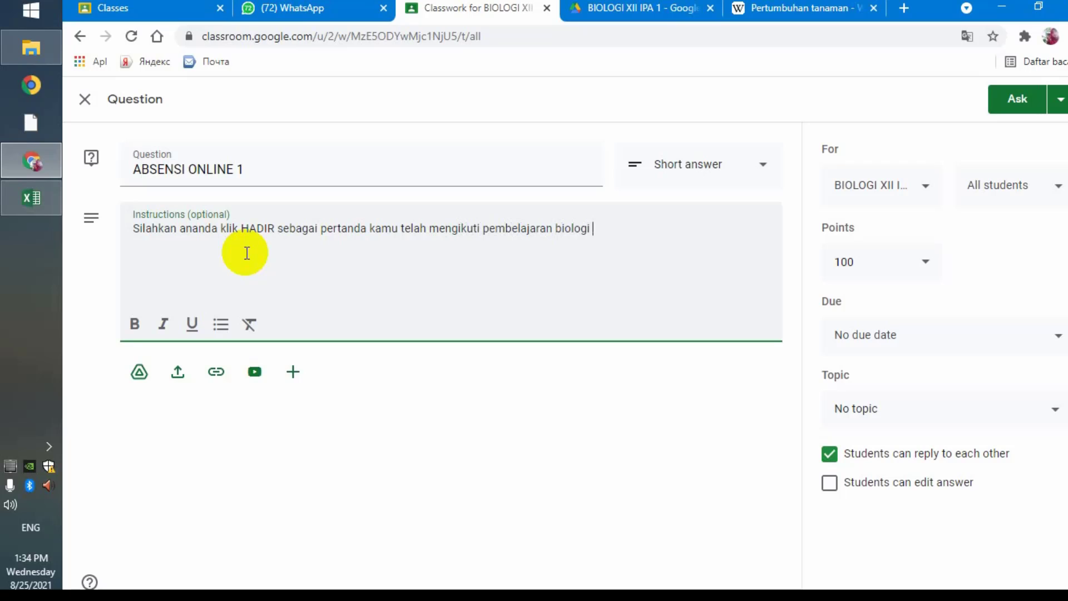
type("pada hari ini")
- Change the attendance question to multiple choice and name its first answer option "HADIR"
left_click(761, 162)
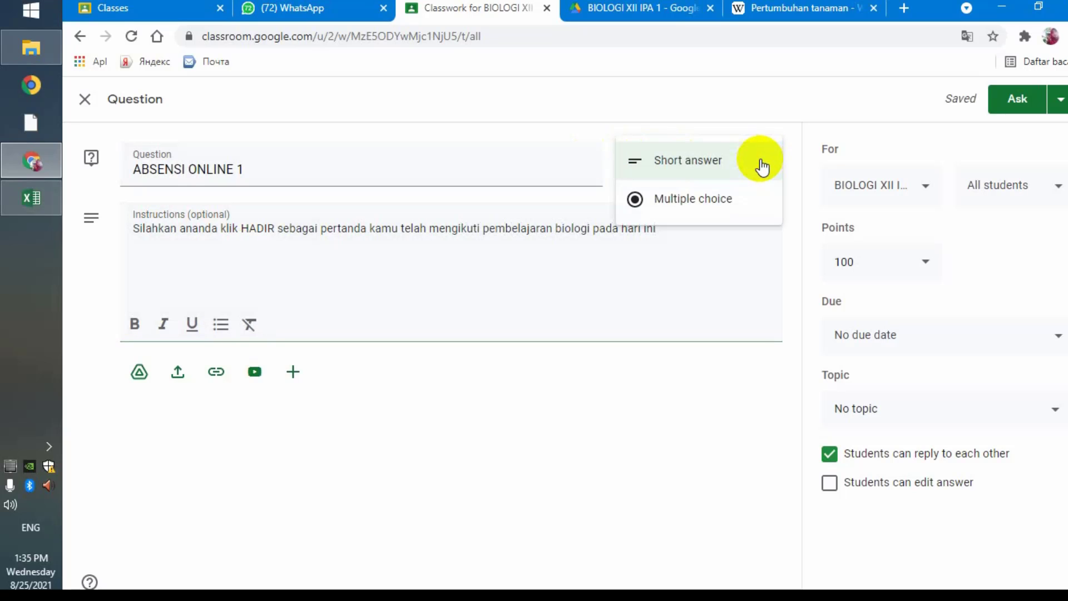
left_click(711, 200)
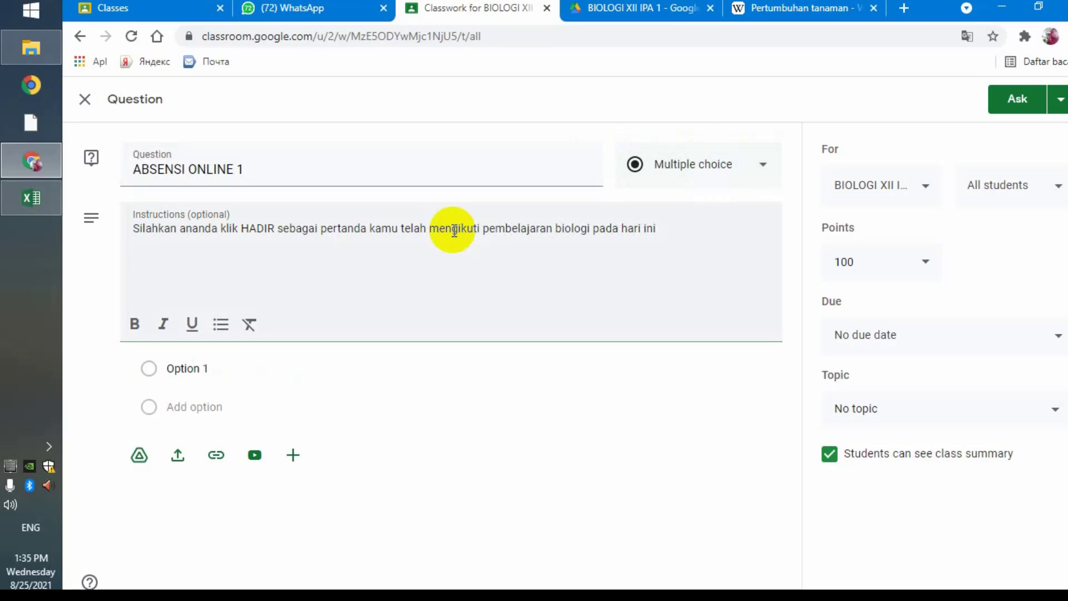
left_click(175, 369)
type("HADIR")
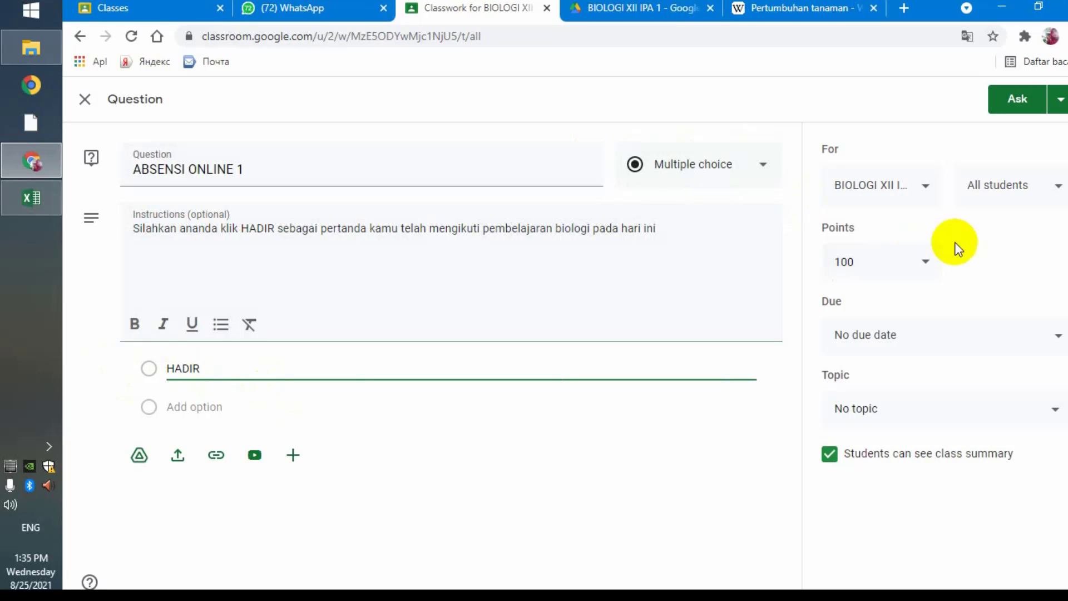
- Make the ABSENSI ONLINE 1 question ungraded and set its due date to Aug 26, 2021
left_click(919, 266)
left_click(875, 295)
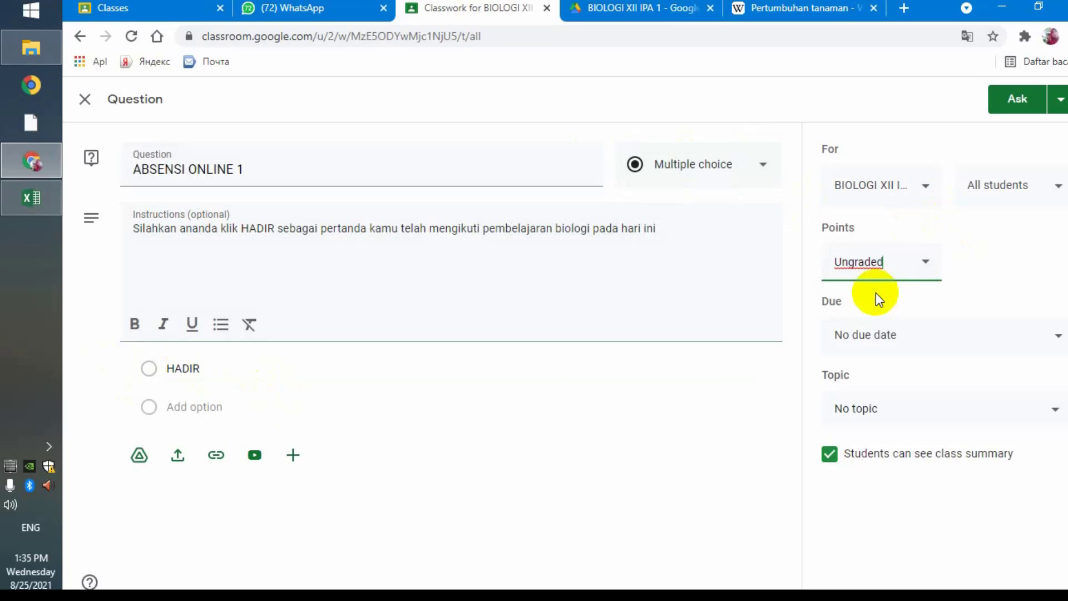
left_click(879, 336)
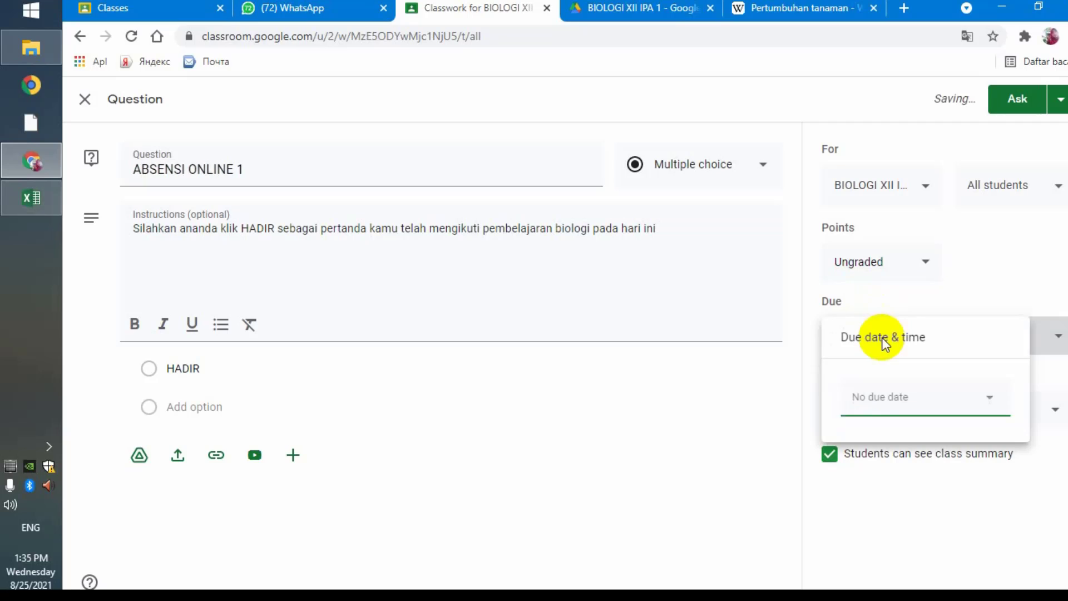
left_click(882, 400)
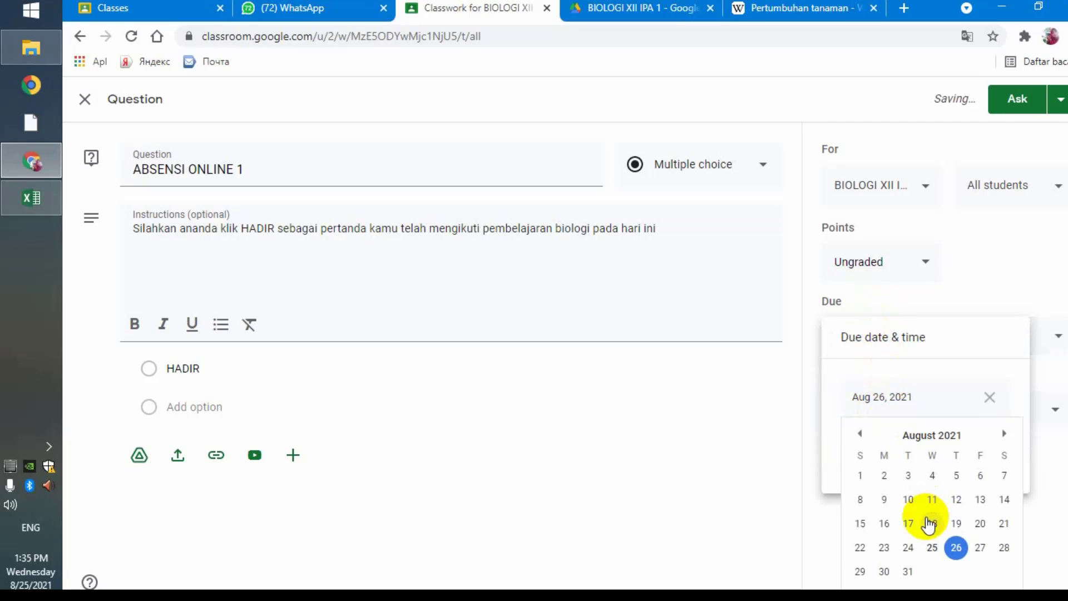
left_click(958, 548)
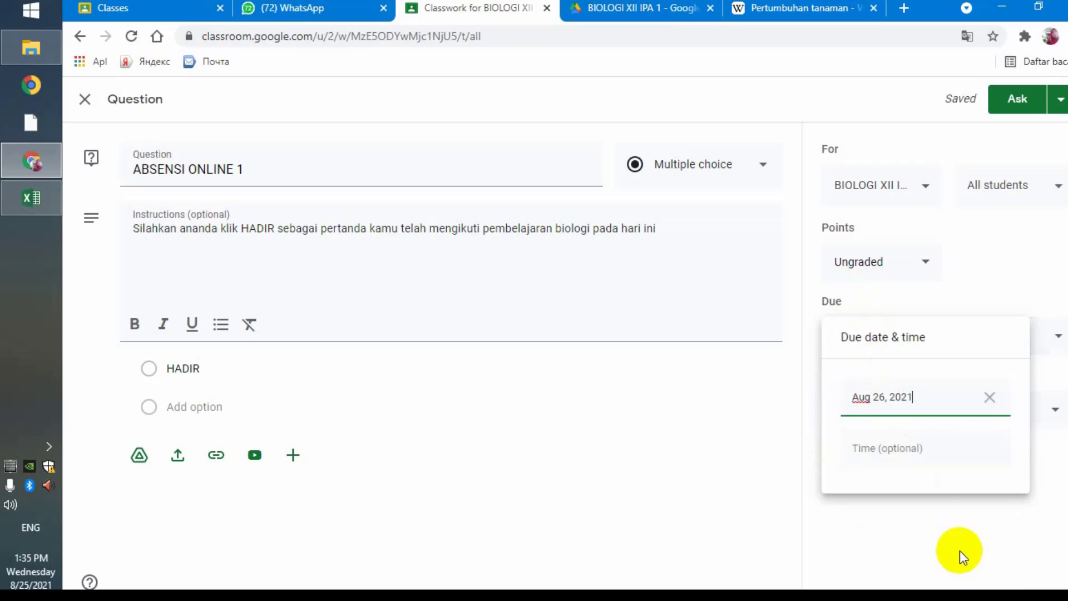
- Set the attendance question's due time to 12:00 PM
left_click(902, 444)
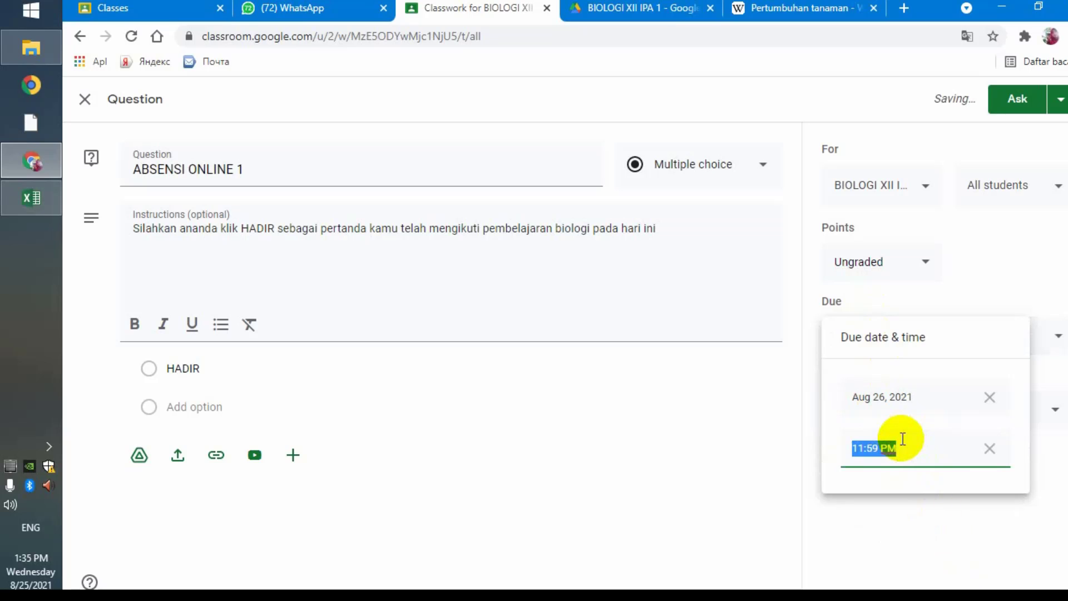
type("Q2.00")
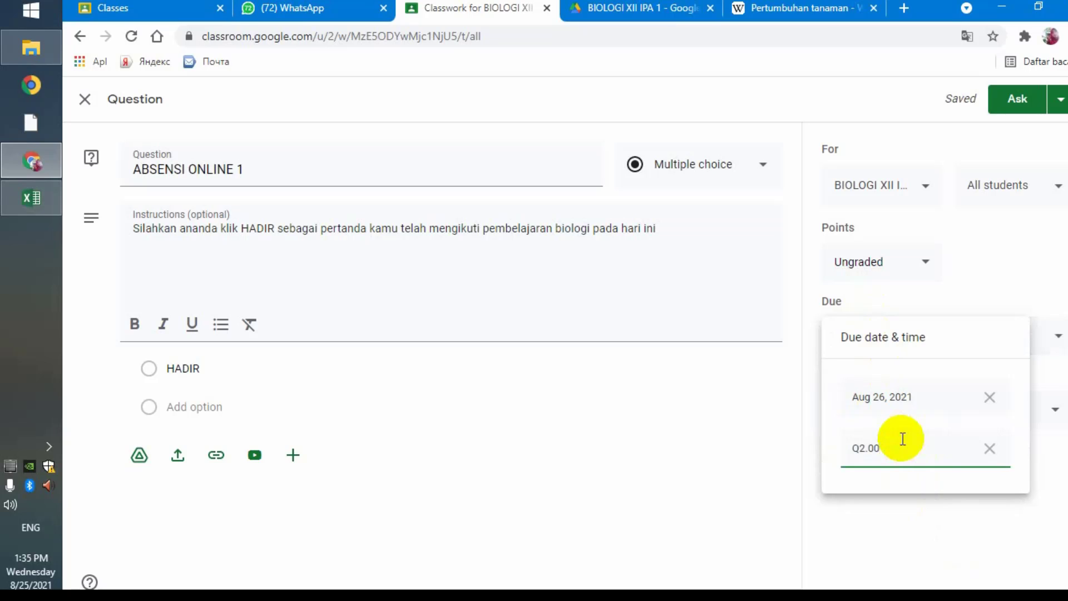
key("BackSpace")
key("BackSpace")
key("BackSpace")
key("BackSpace")
key("BackSpace")
type("12,00")
key("BackSpace")
key("BackSpace")
key("BackSpace")
key("BackSpace")
type("2.00")
left_click(729, 431)
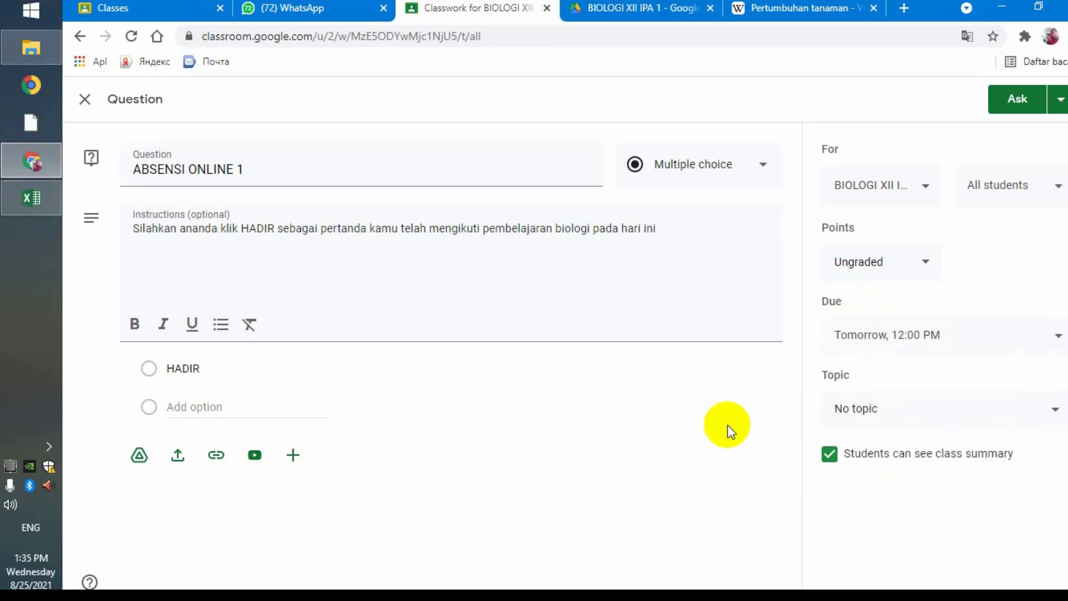
- Assign the question to the PERTUMBUHAN DAN PERKEMBANGAN topic and stop students from seeing the class summary
left_click(896, 417)
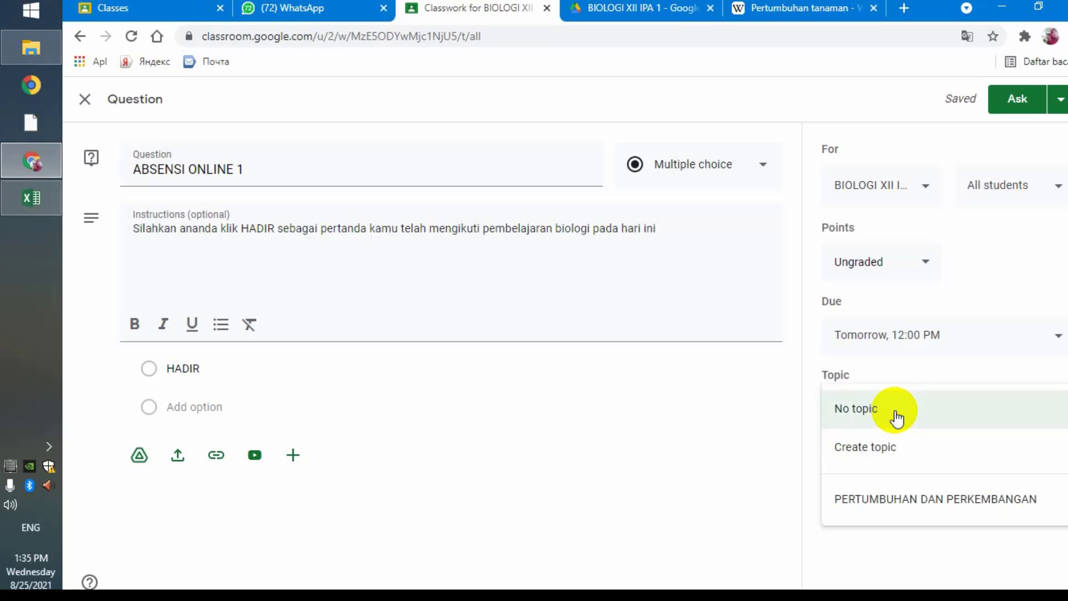
left_click(877, 500)
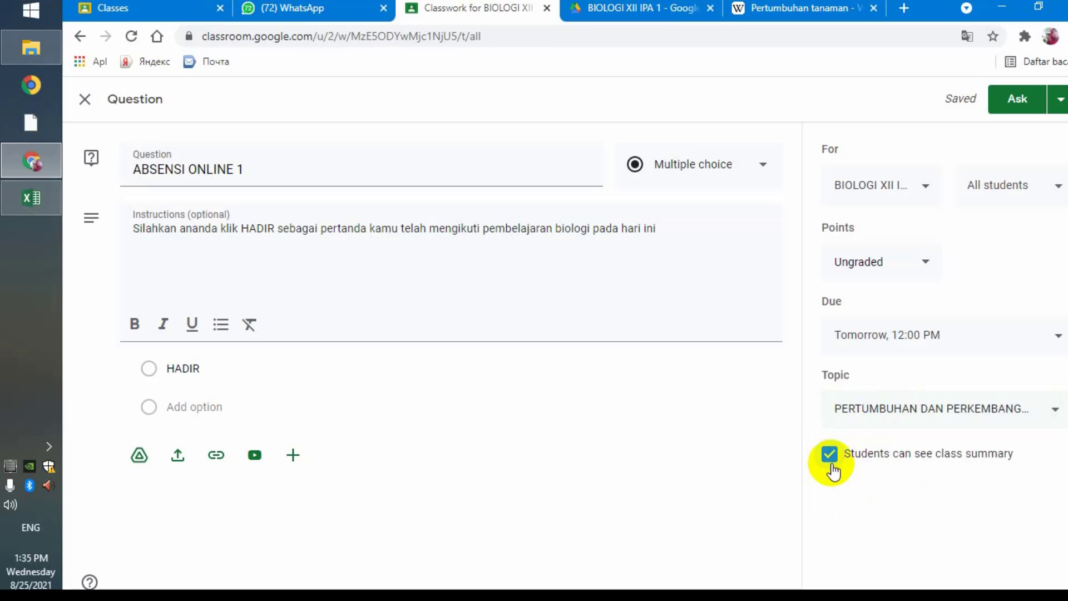
left_click(831, 465)
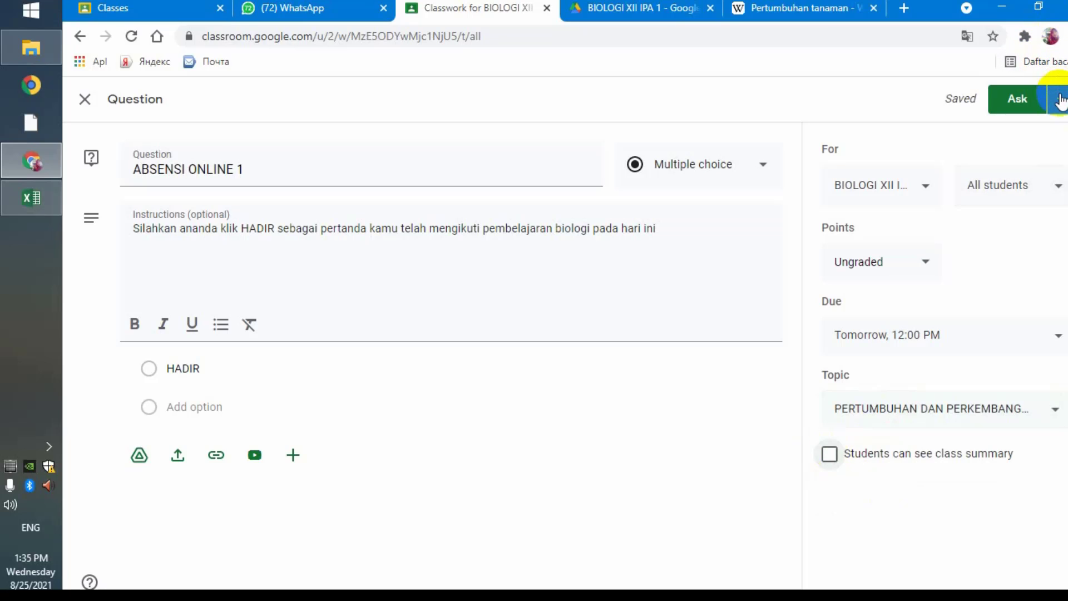
- Schedule the attendance question for Aug 26, 2021 at 8:00 AM
left_click(1058, 98)
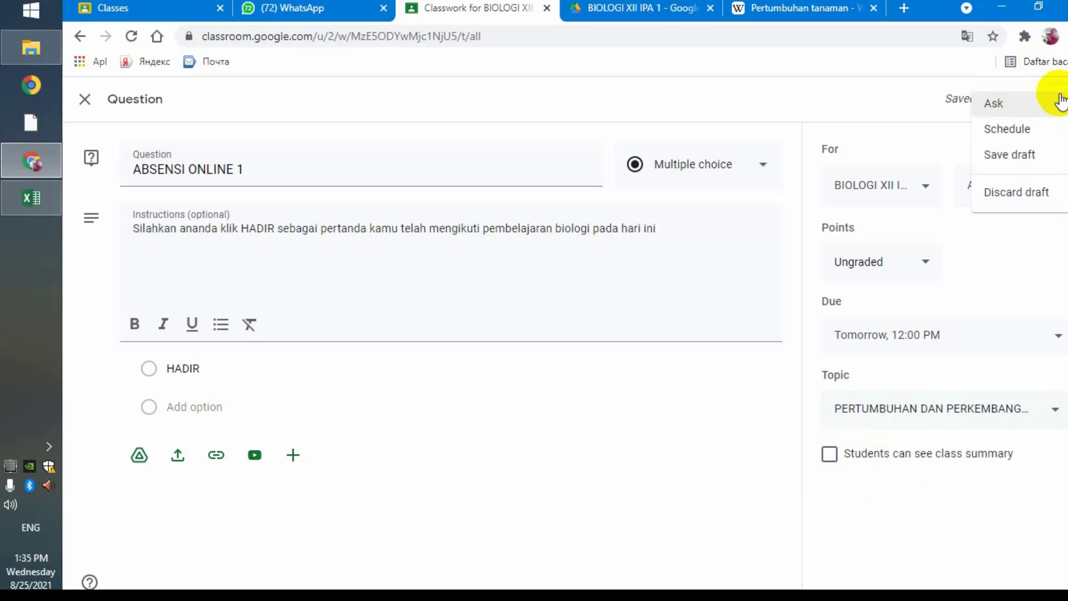
left_click(1031, 132)
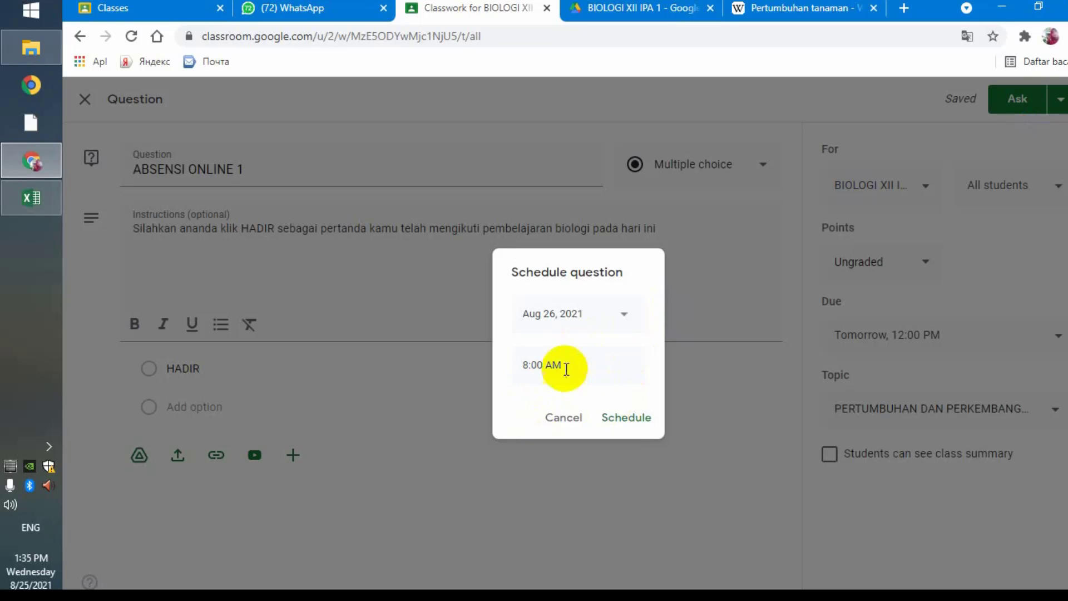
left_click(627, 417)
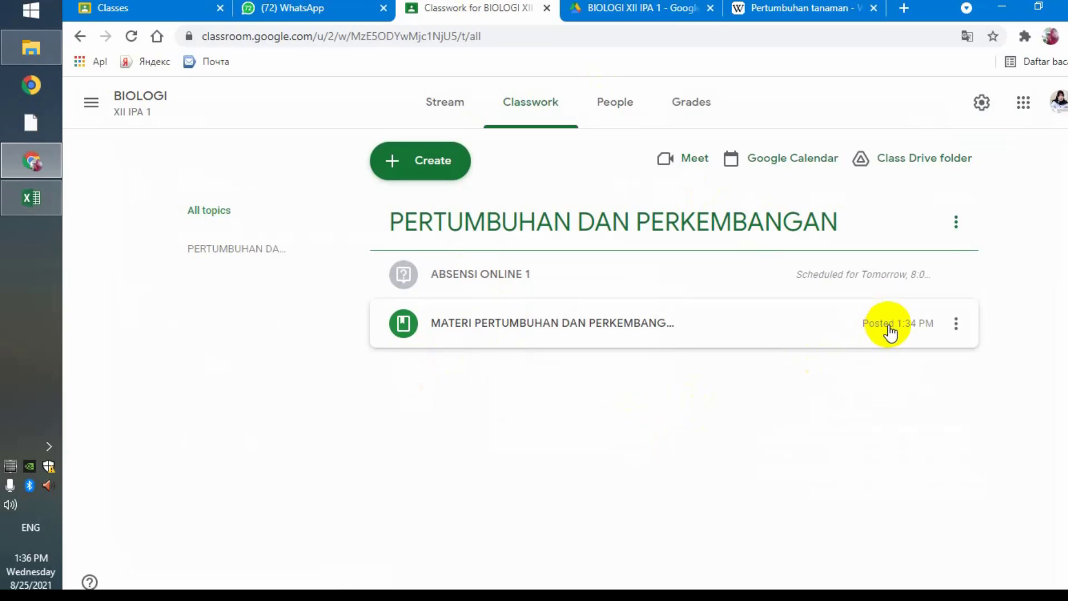
- Create a new classwork assignment titled "LKPD"
left_click(431, 161)
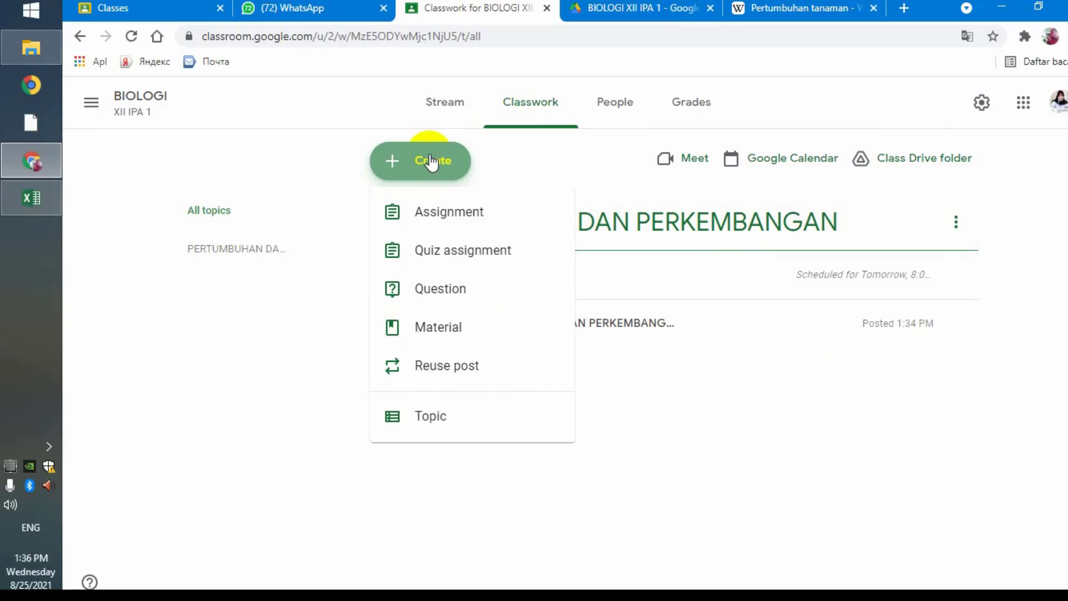
left_click(442, 212)
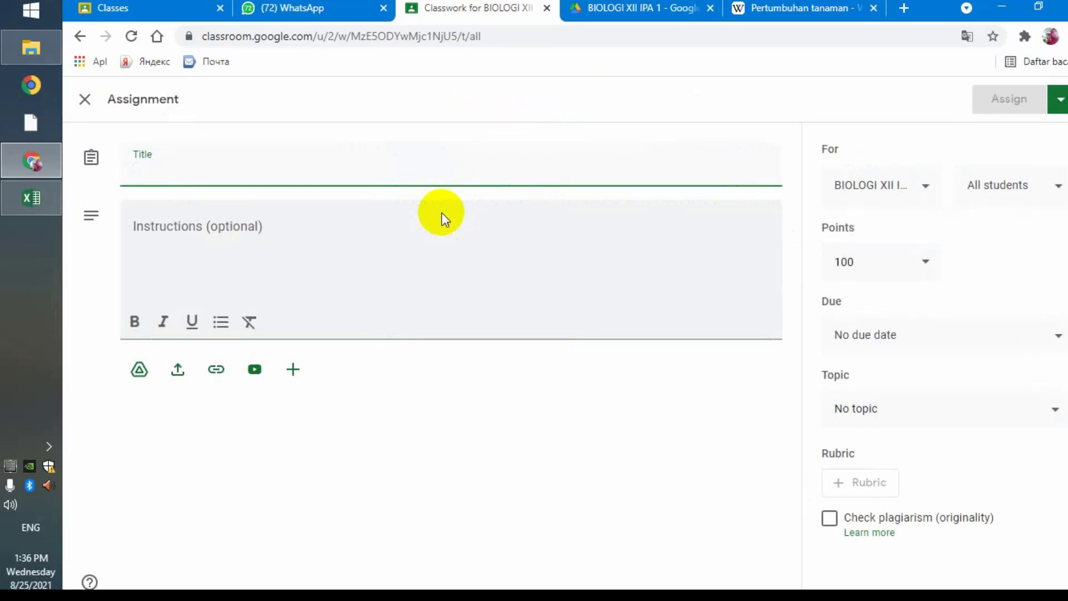
type("L")
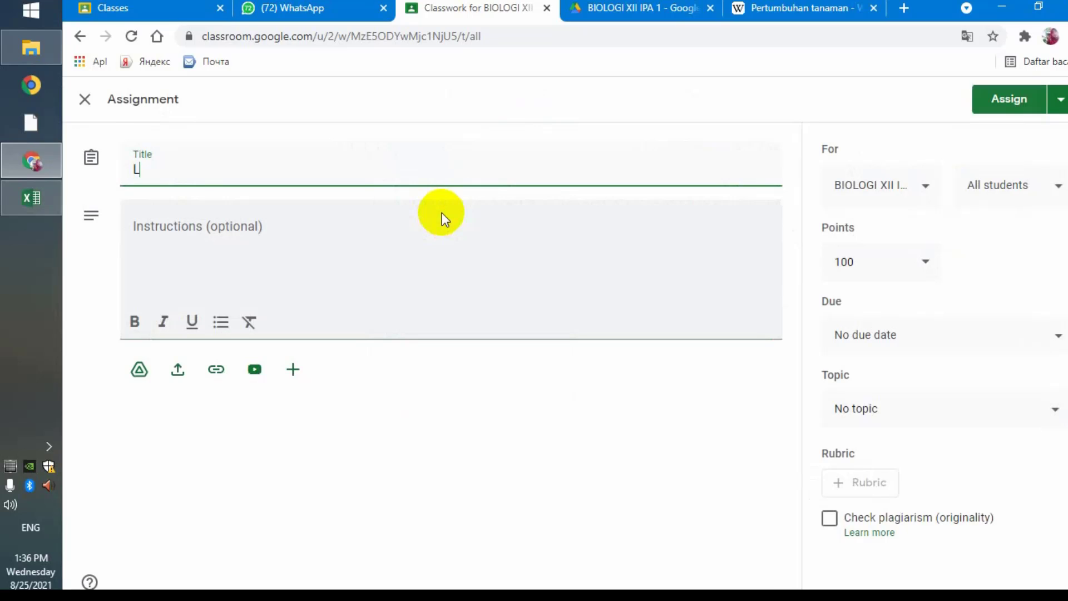
type("KPD")
- Enter the assignment's instructions: "Silahkan kamu kerjakan LKPD ini di dalam kelompok kamu masing-masing"
left_click(319, 249)
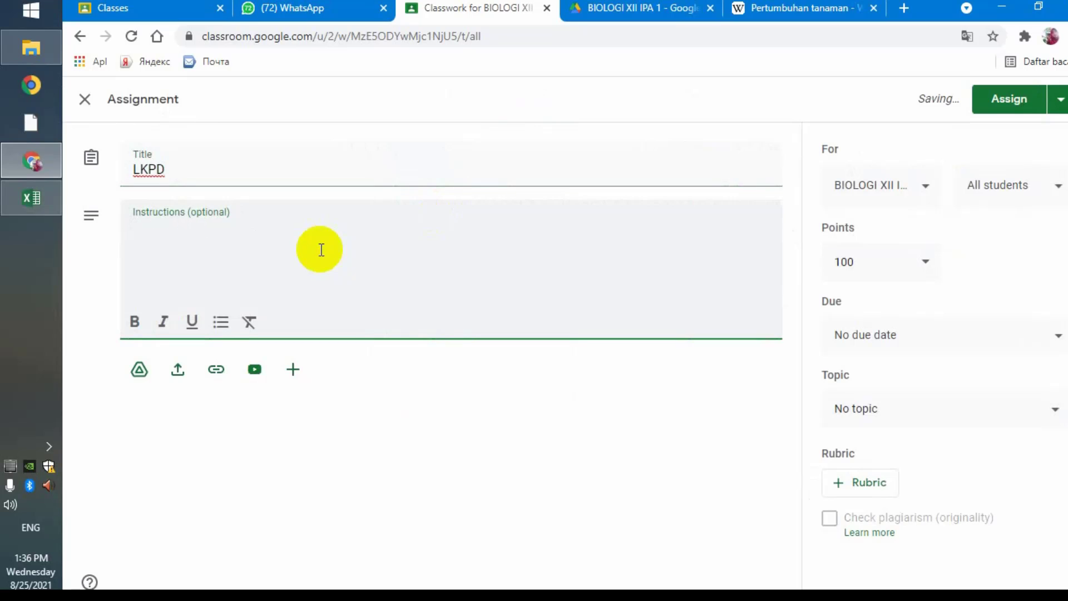
type("Silahkan kamu kerjakan ")
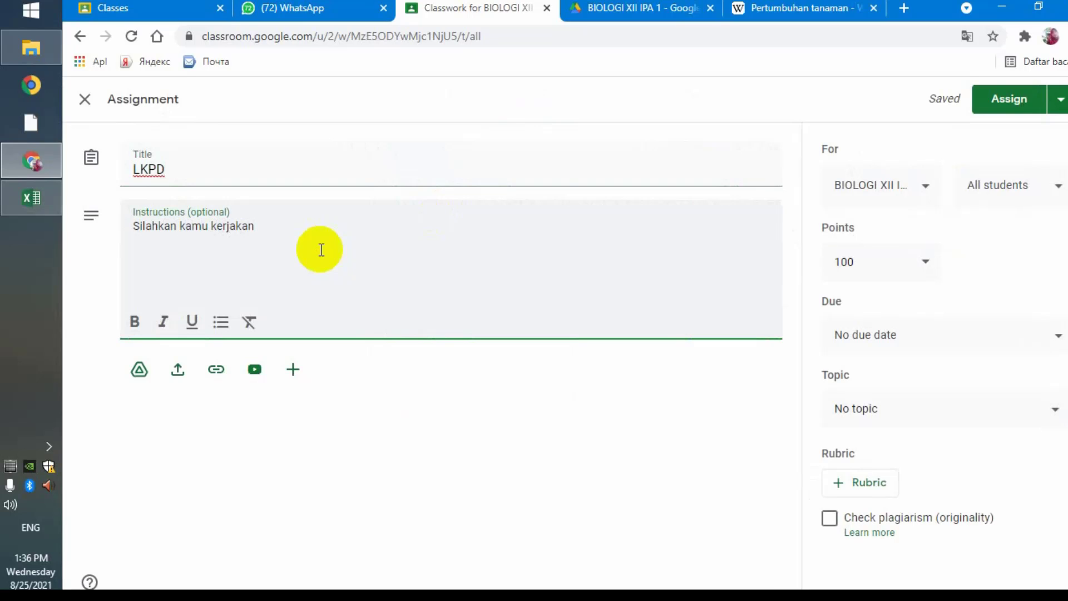
type("LKPD ini di")
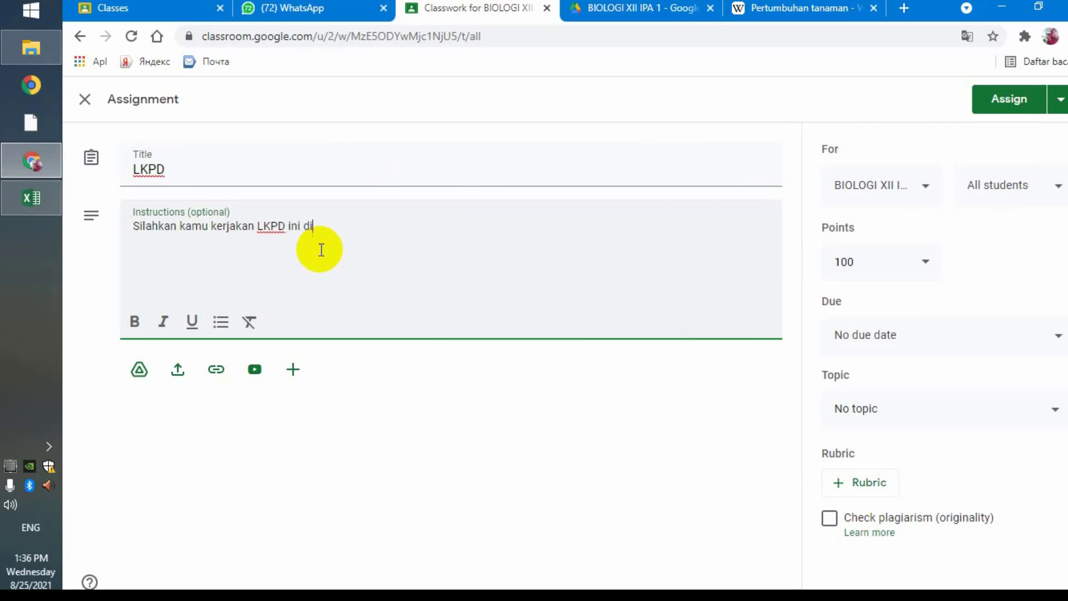
type(" dalam kelomp")
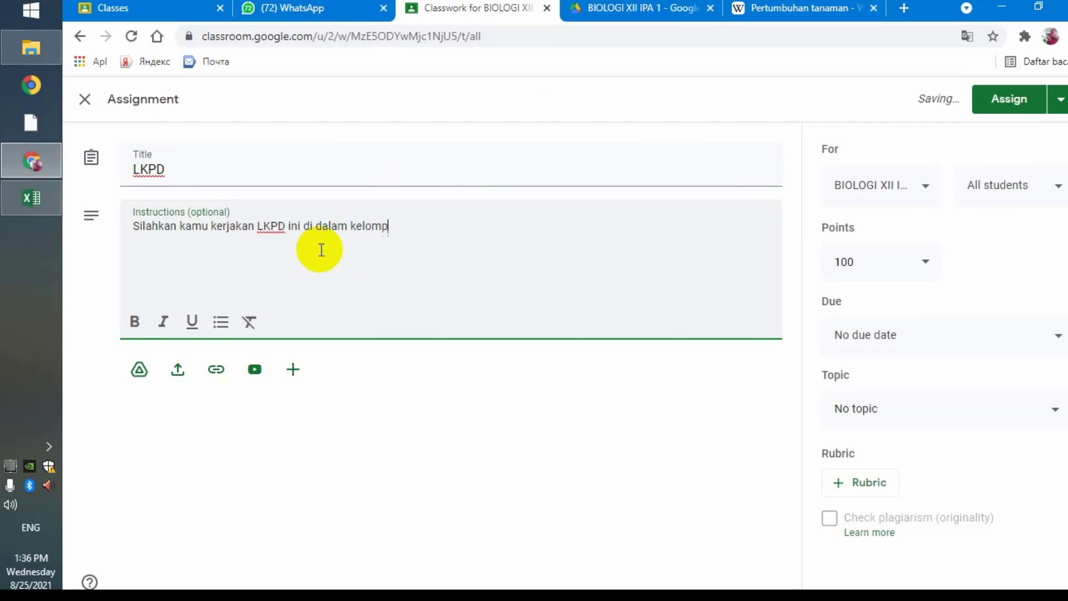
type("ok kam")
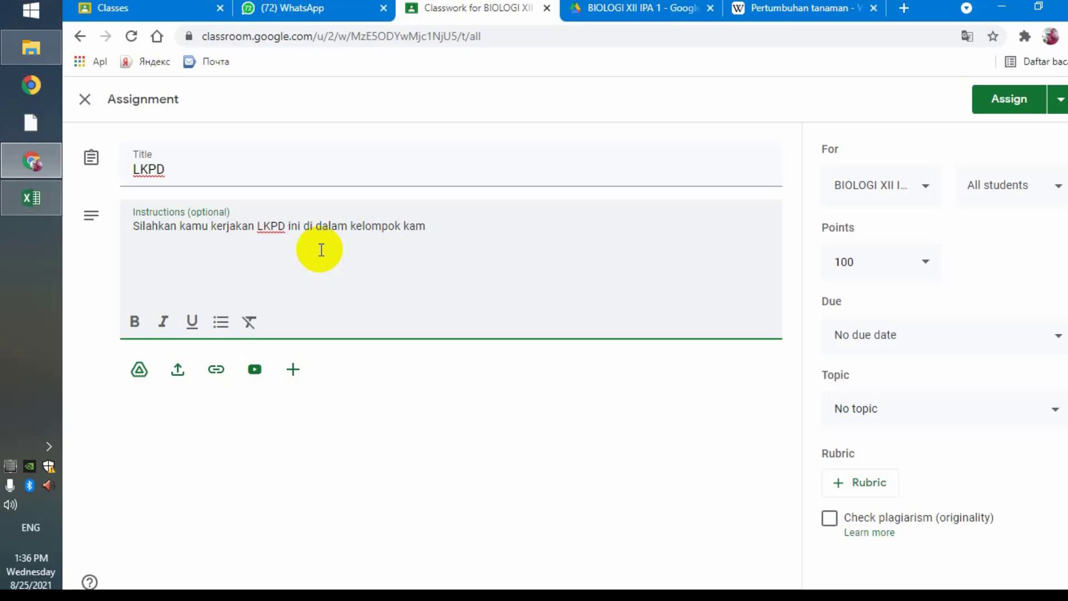
type("u masing-masing")
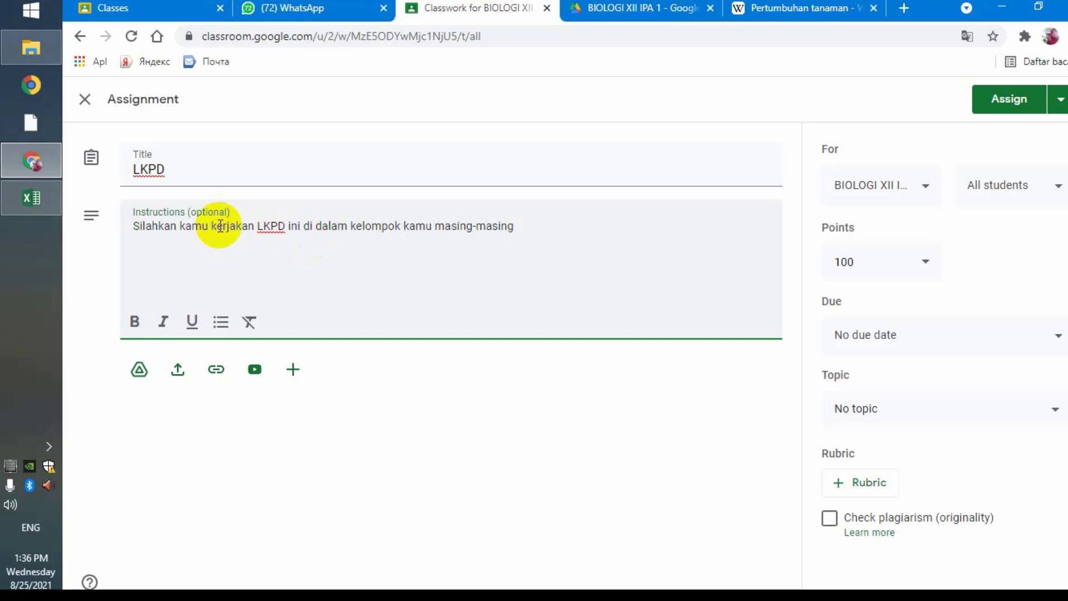
- Insert "berdiskusi dan" before "kerjakan" in the LKPD assignment's instructions
left_click(207, 228)
type("ber ")
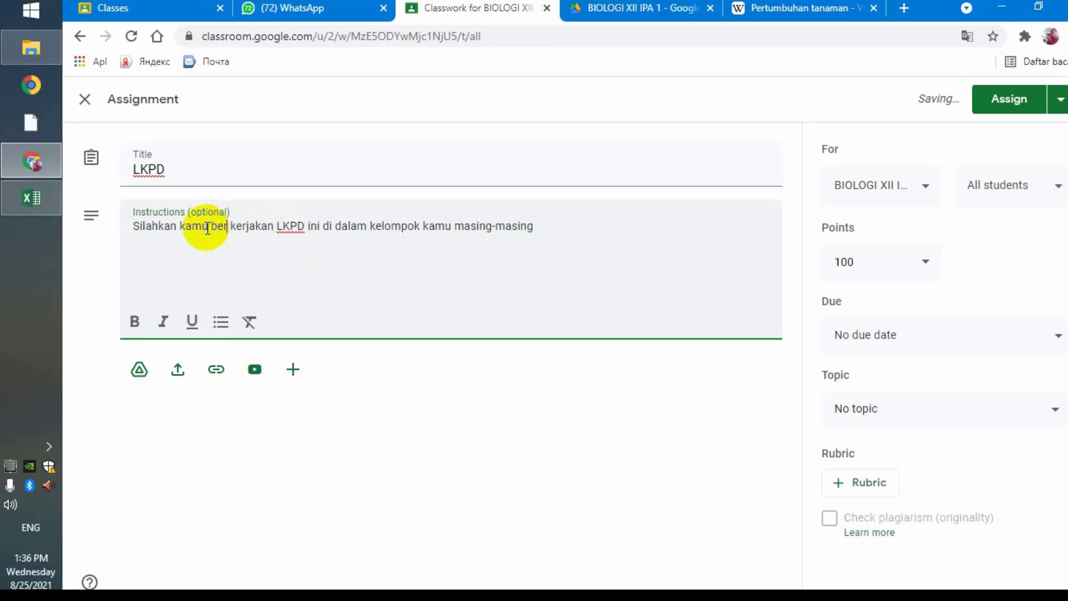
type("diskusi ")
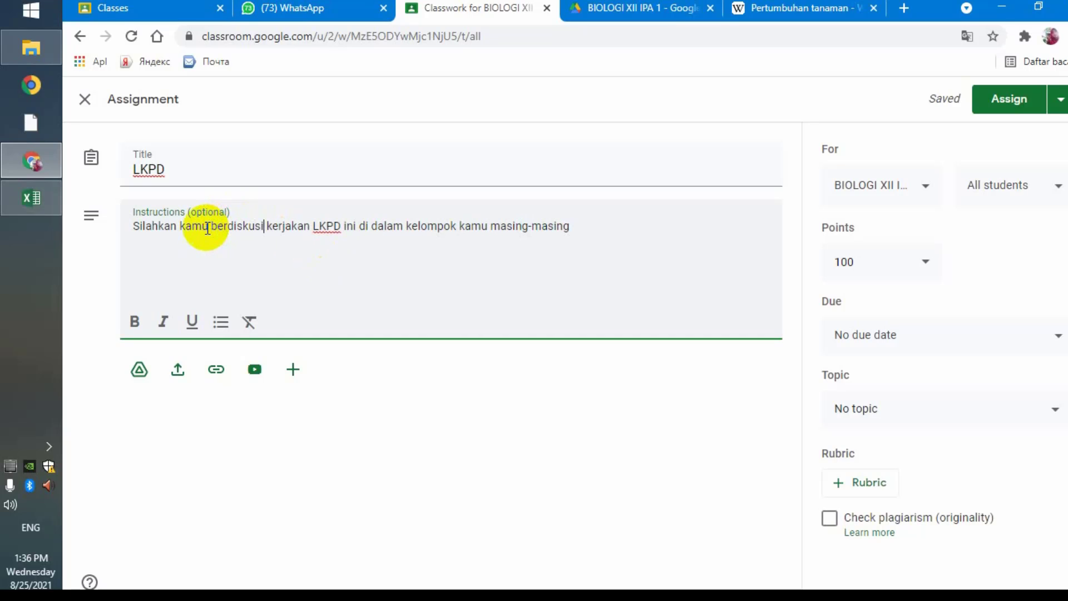
type("dan")
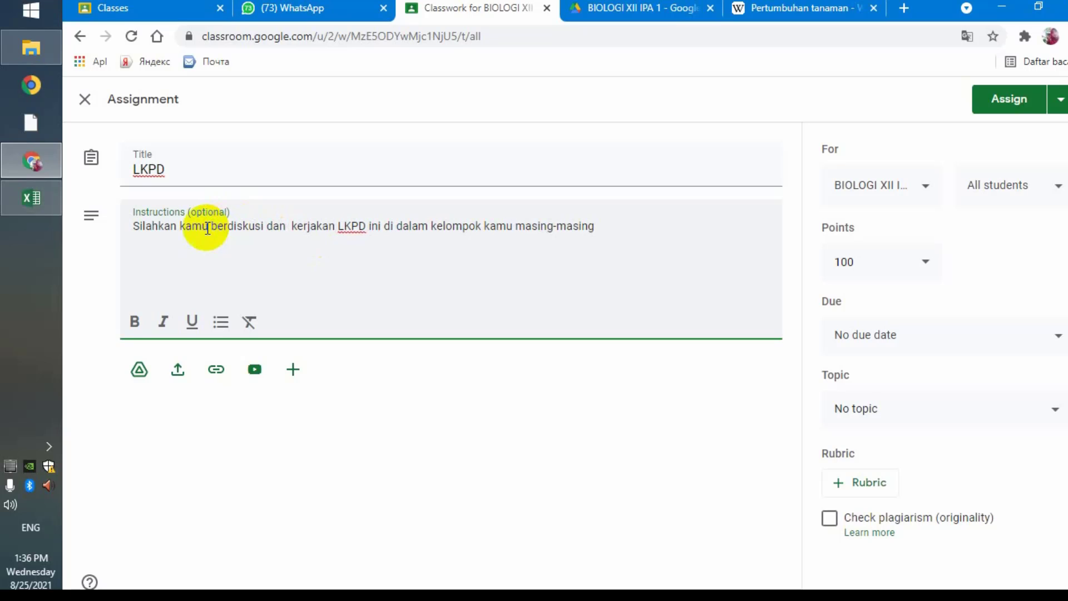
left_click(603, 225)
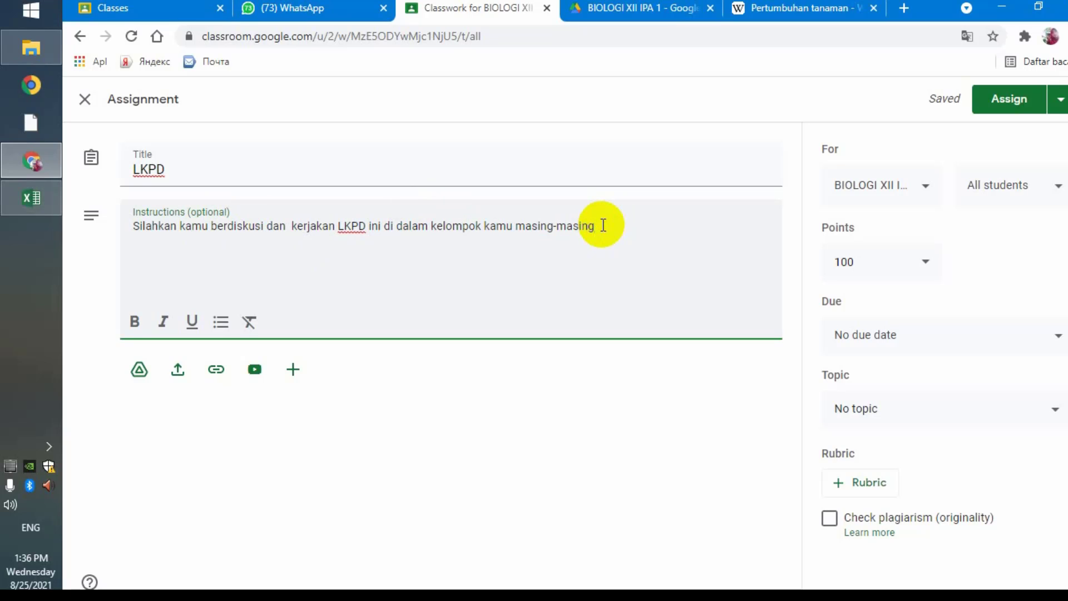
- Upload LKPD III.docx as an attachment to the assignment and have a copy made for each student
left_click(178, 370)
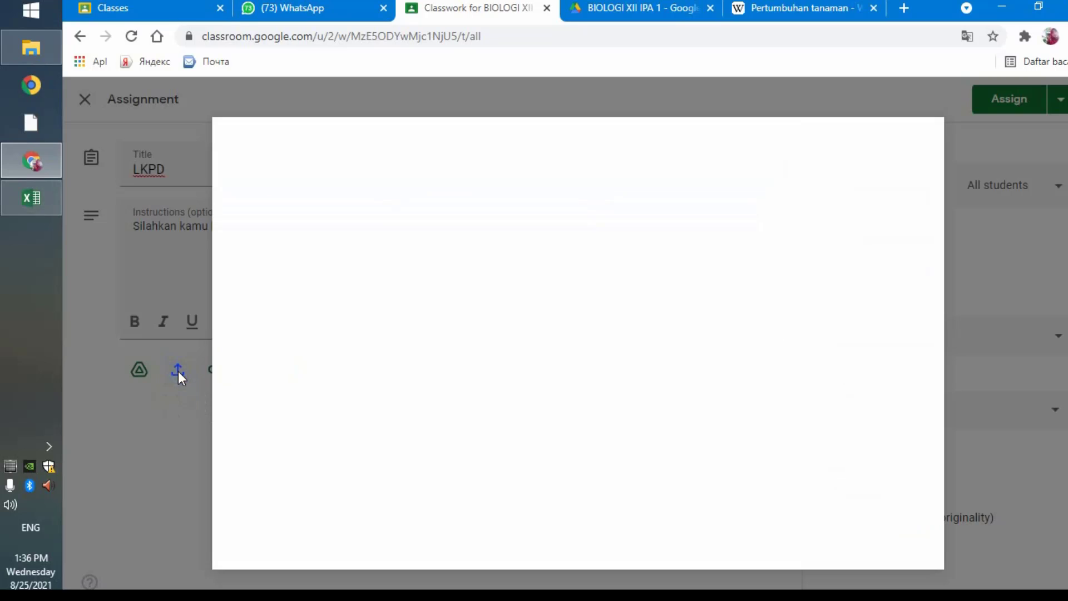
left_click(574, 442)
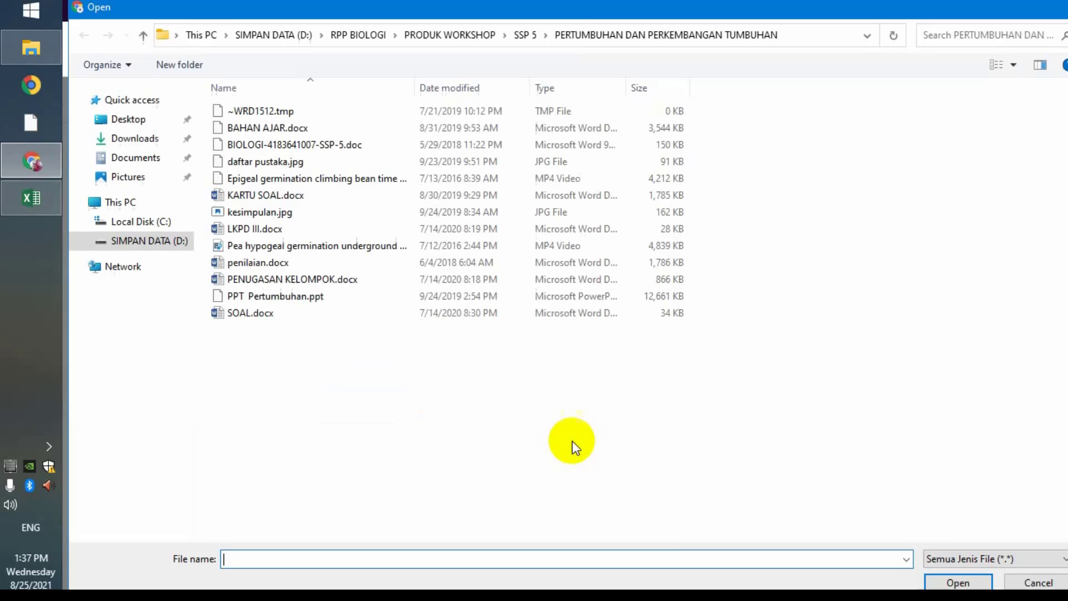
left_click(306, 233)
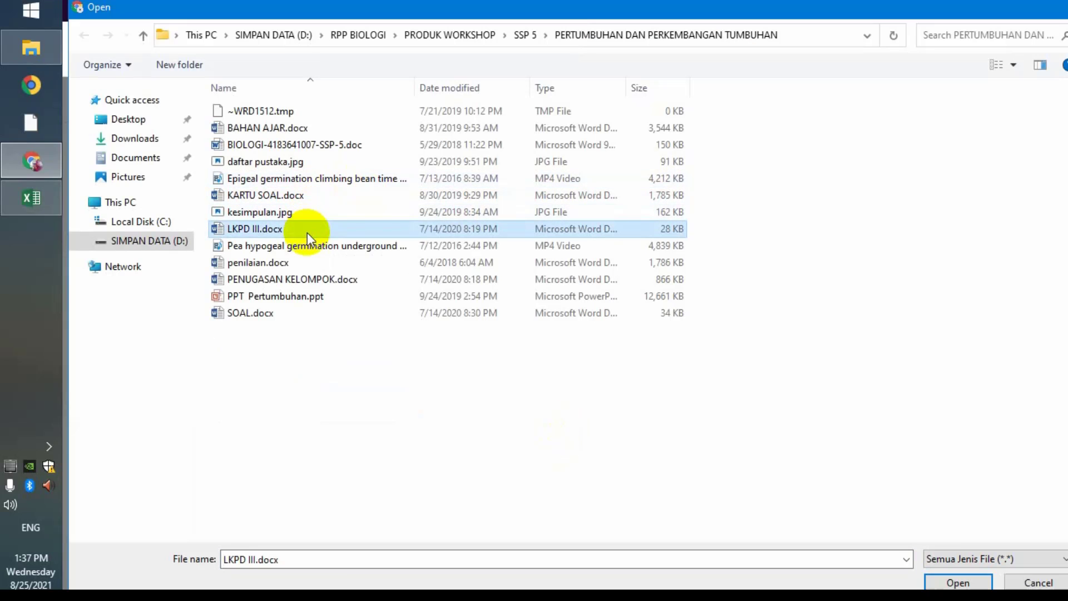
left_click(937, 581)
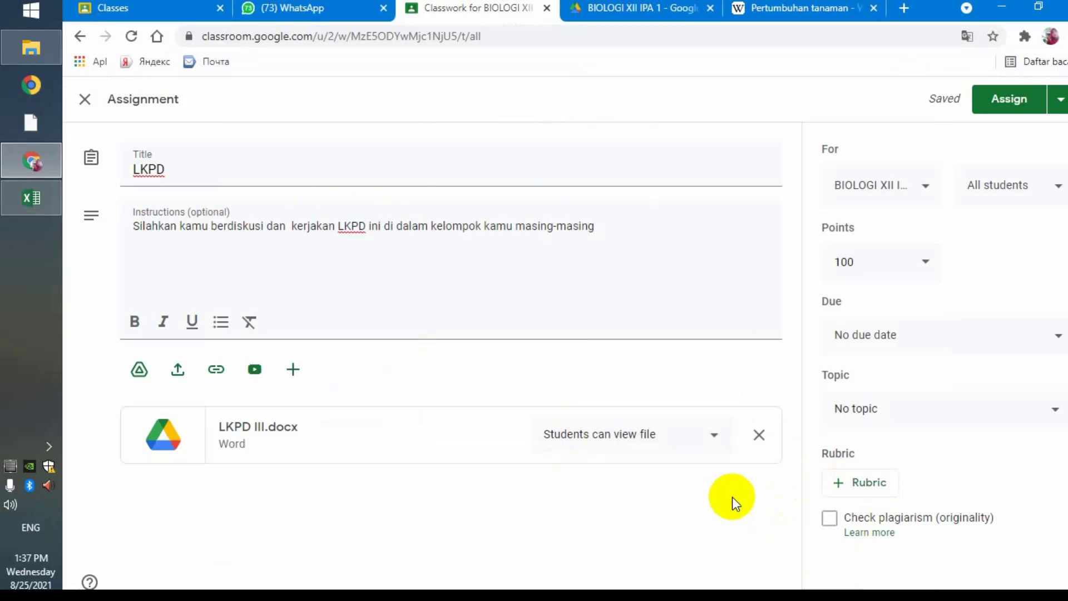
left_click(715, 436)
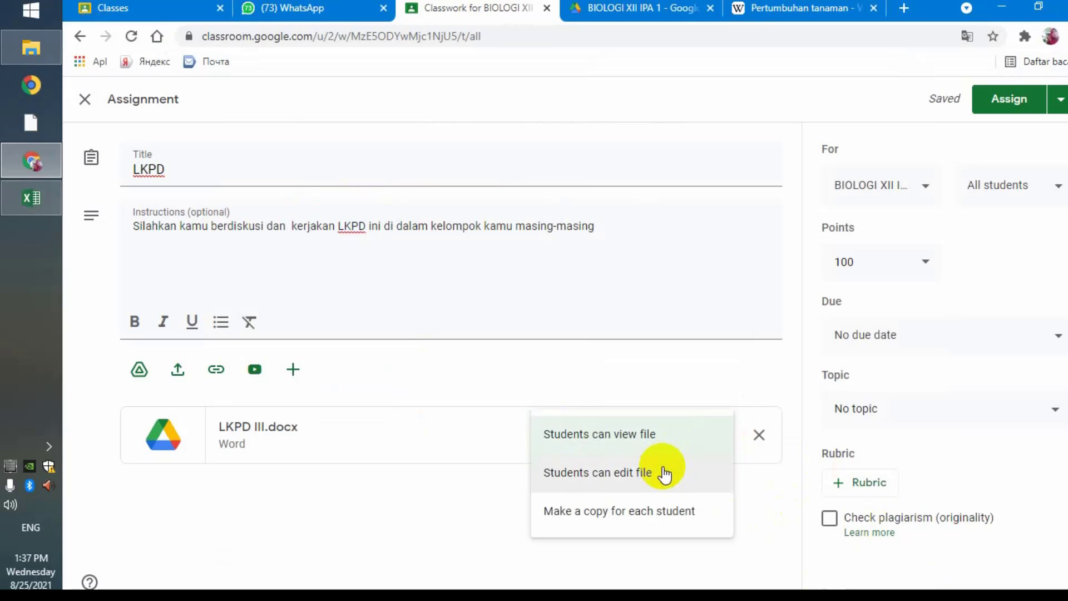
left_click(691, 512)
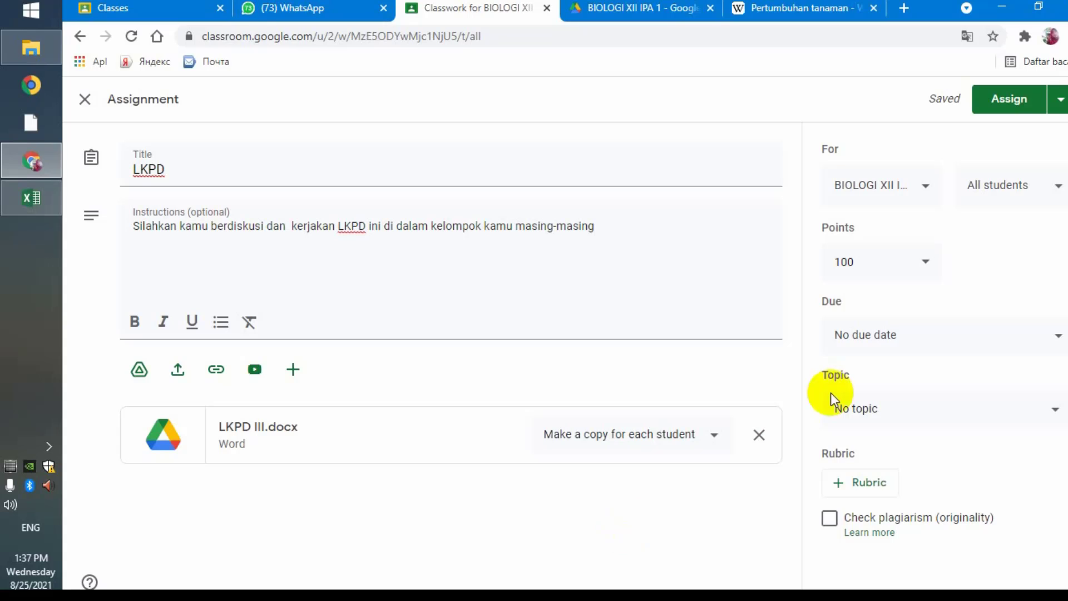
- Set the LKPD assignment's due date to Aug 31, 2021
left_click(889, 348)
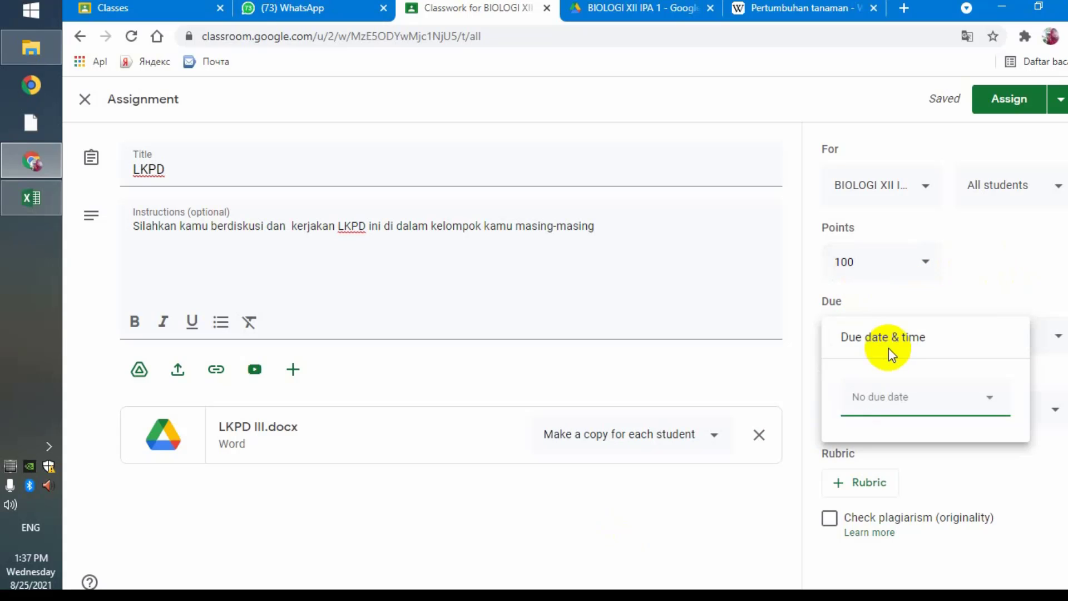
left_click(885, 411)
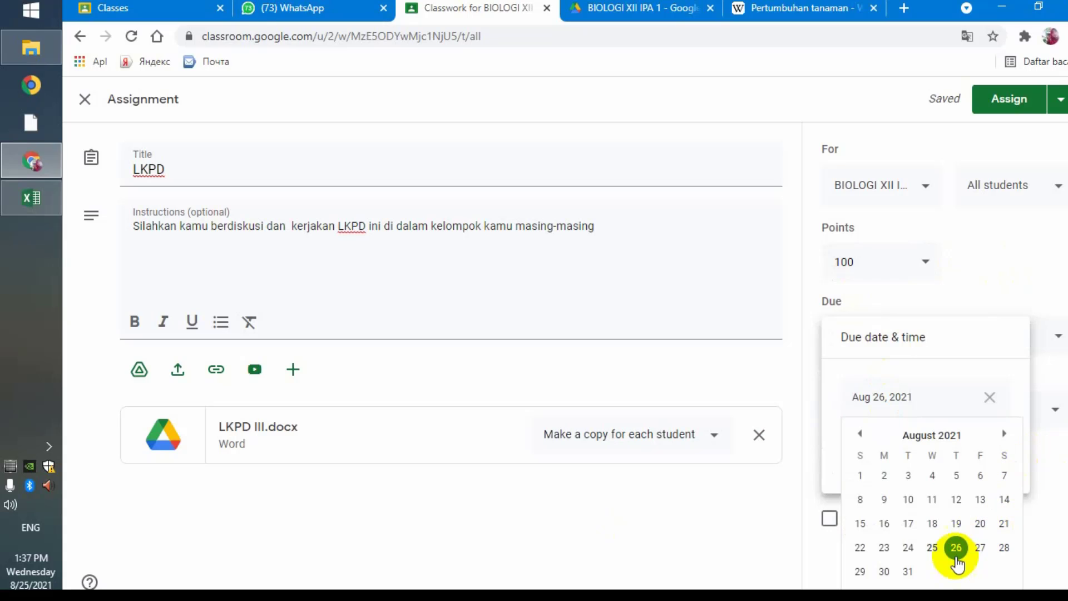
left_click(904, 573)
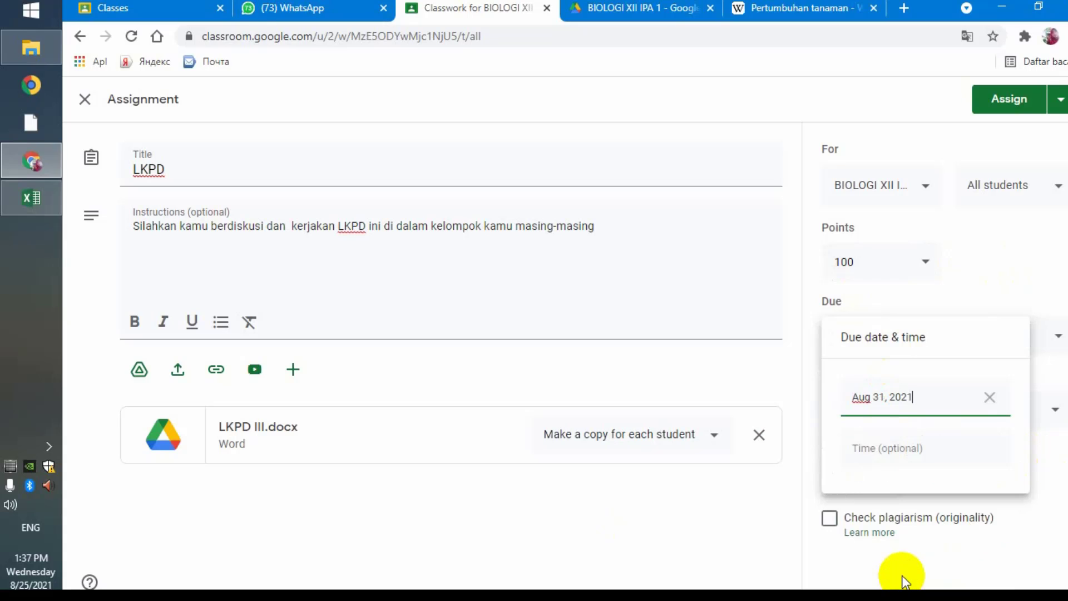
- Set the LKPD assignment's due time to 11:59 PM and enable the plagiarism (originality) check
left_click(891, 448)
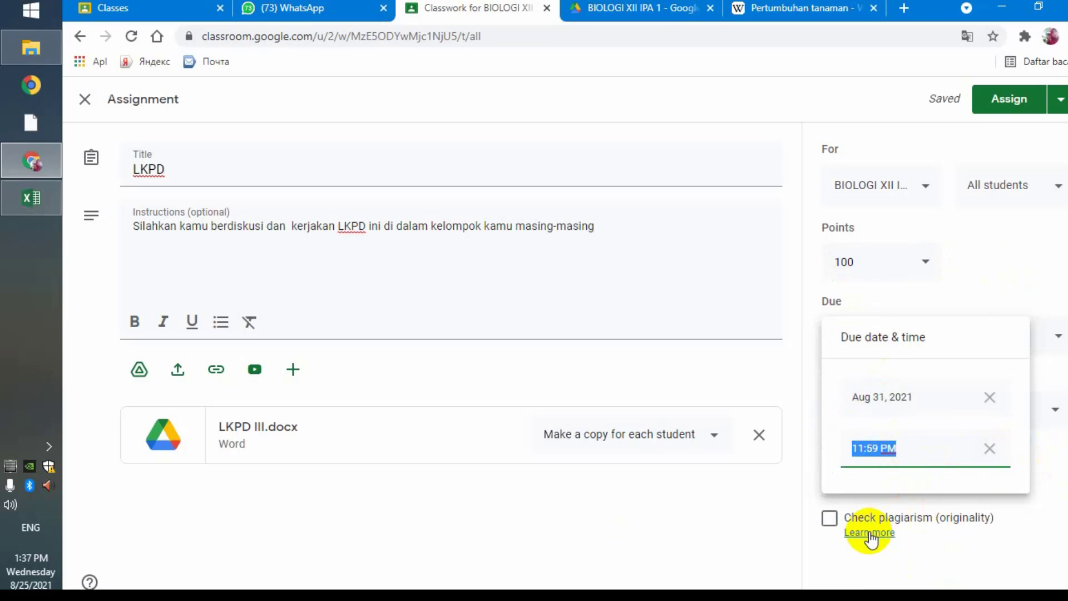
left_click(829, 517)
left_click(741, 409)
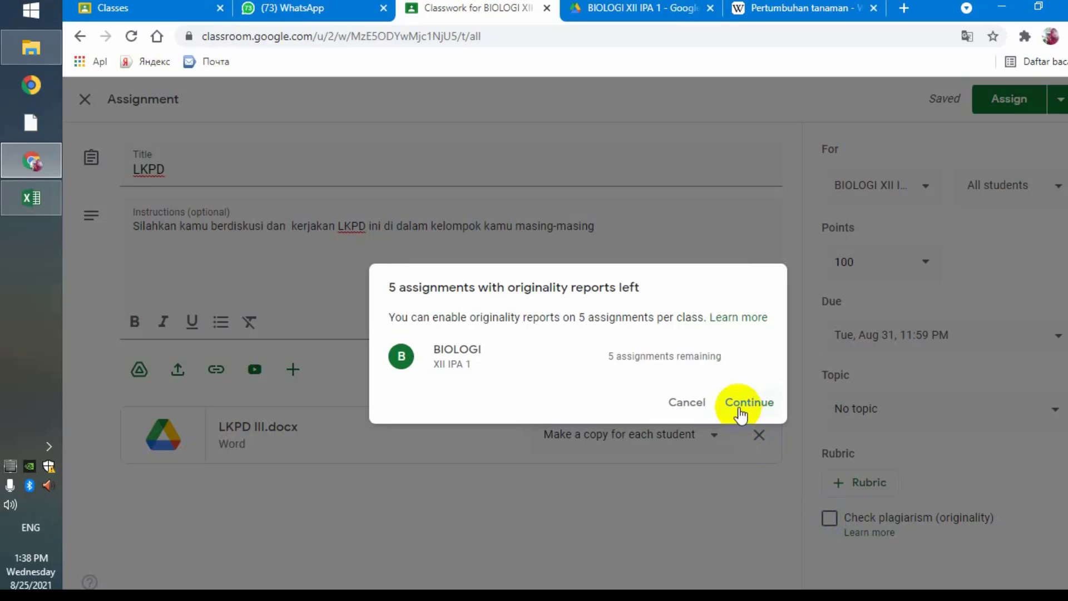
left_click(740, 409)
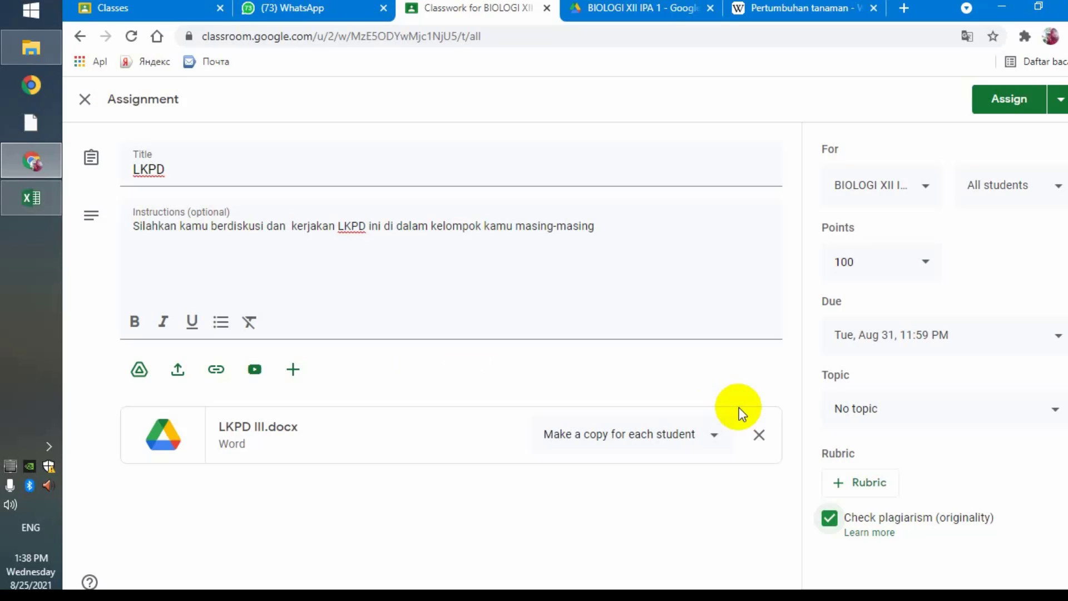
left_click(1060, 100)
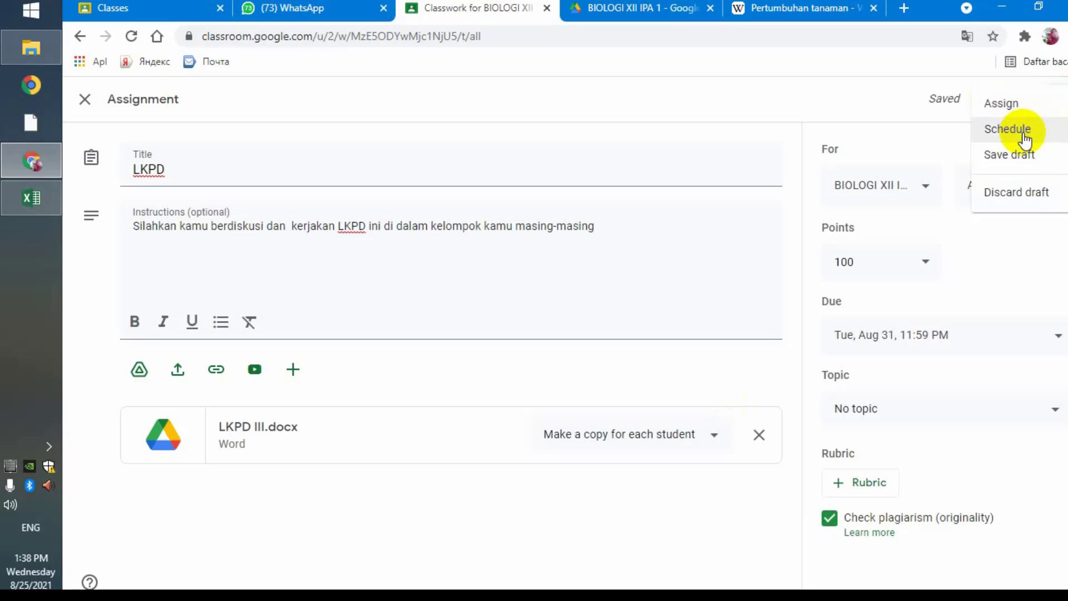
left_click(1023, 133)
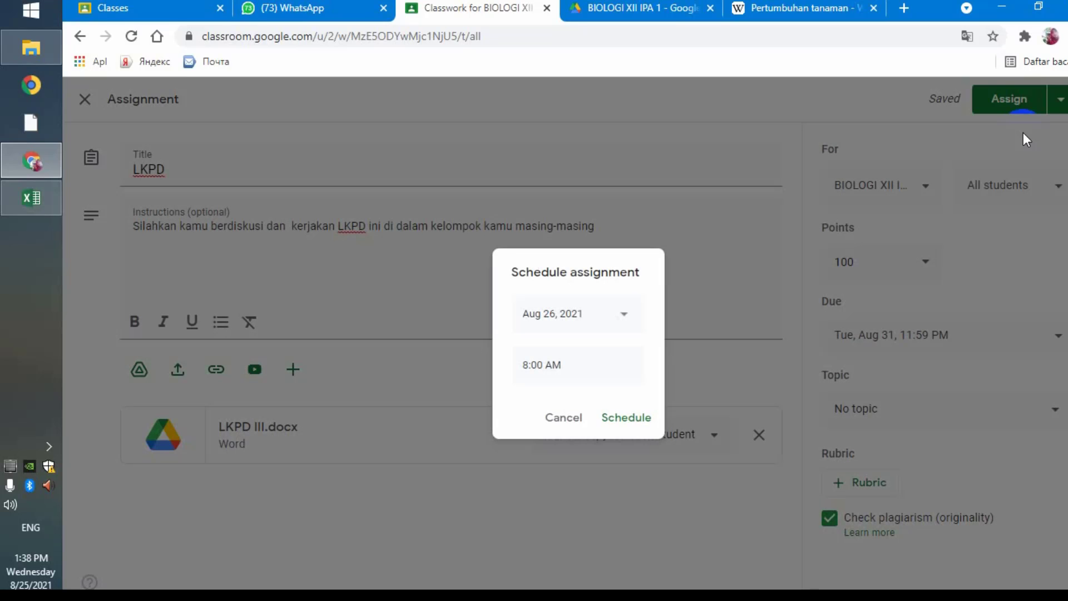
left_click(564, 417)
- Assign the LKPD assignment to the class immediately, and edit it to file it under the topic PERTUMBUHAN DAN PERKEMBANGAN
left_click(1007, 99)
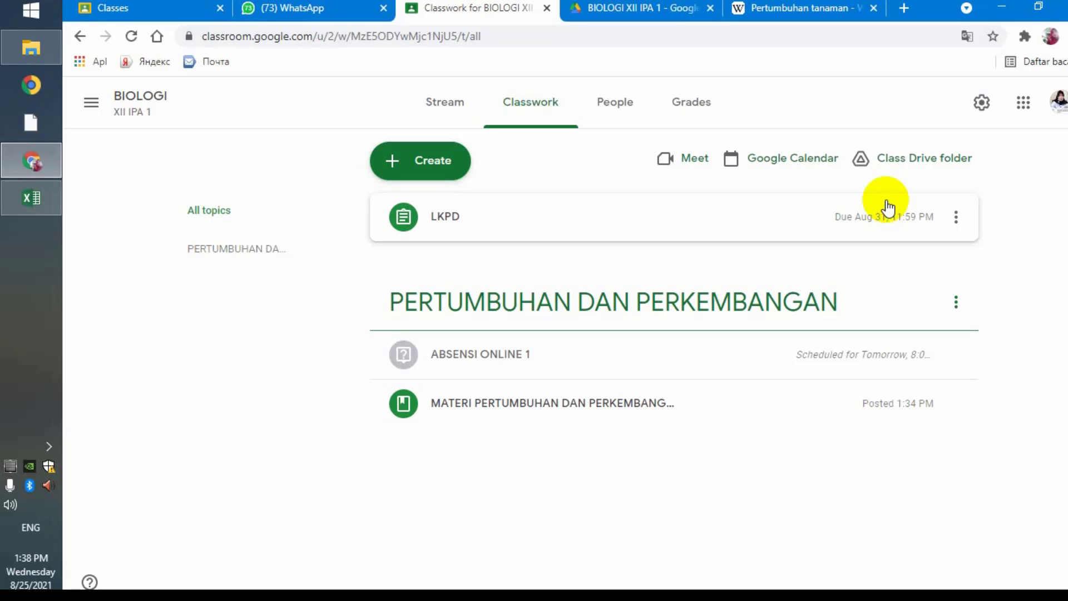
left_click(957, 221)
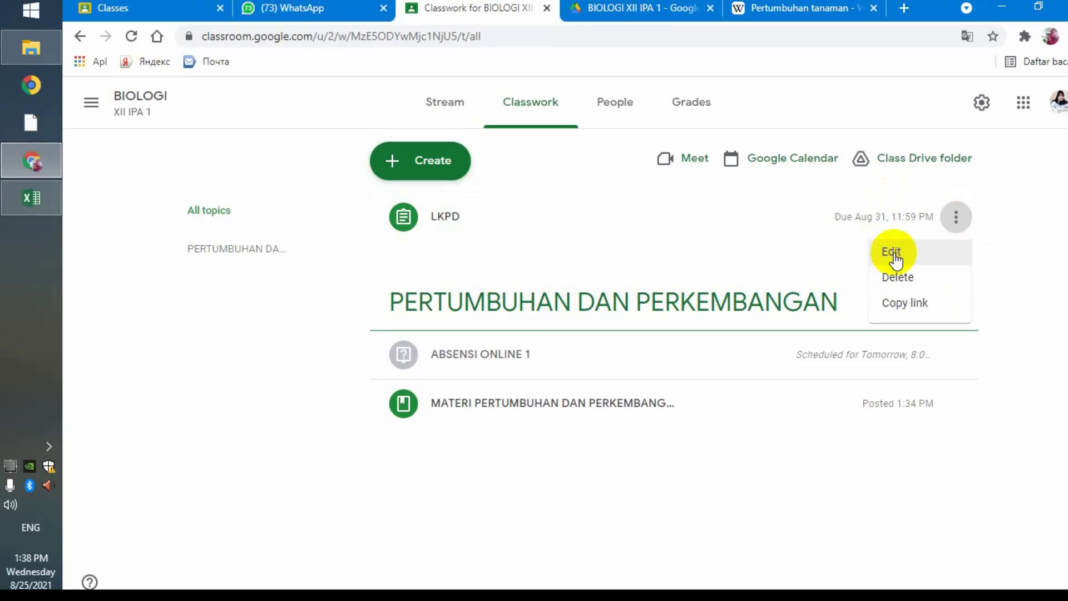
left_click(892, 254)
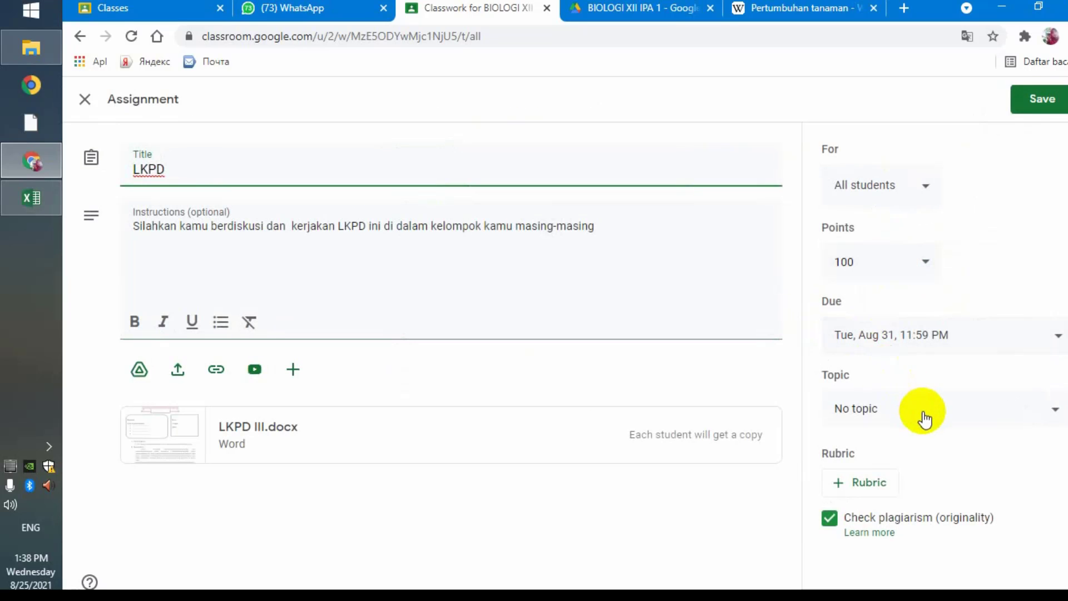
left_click(1005, 426)
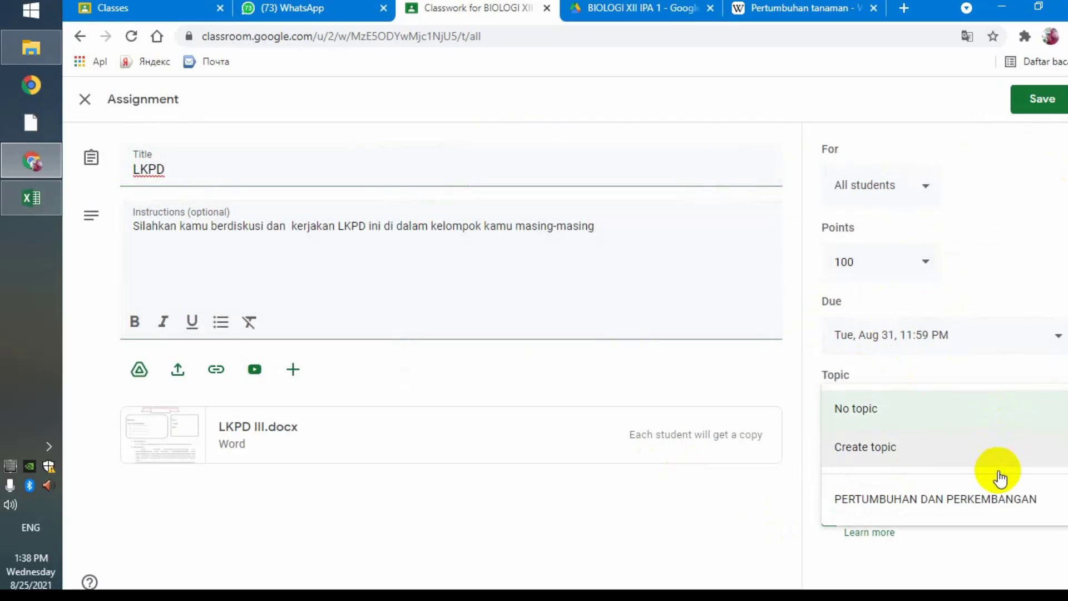
left_click(994, 501)
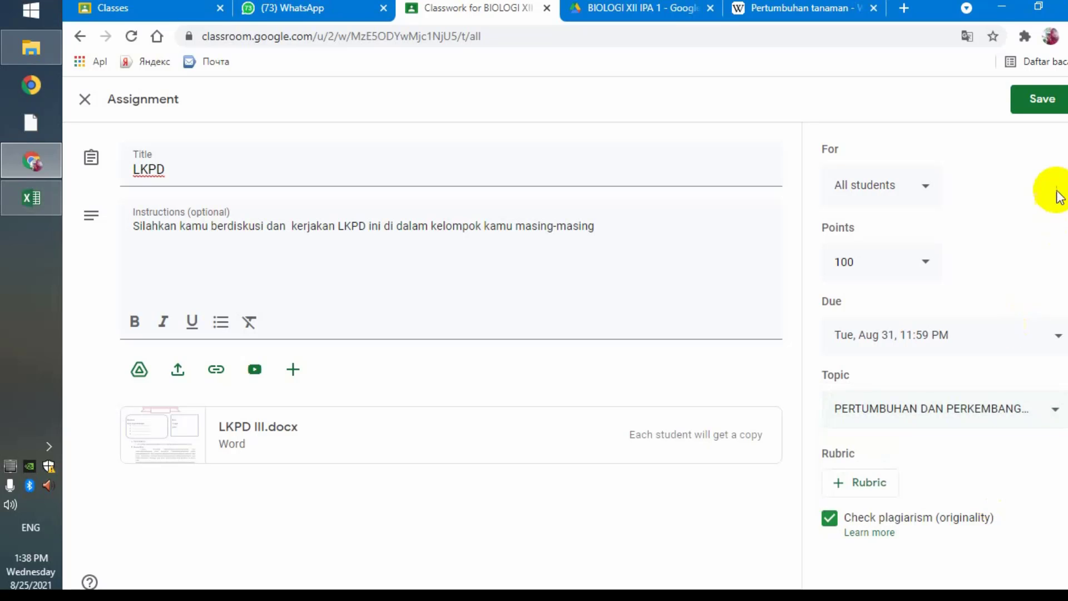
left_click(1039, 98)
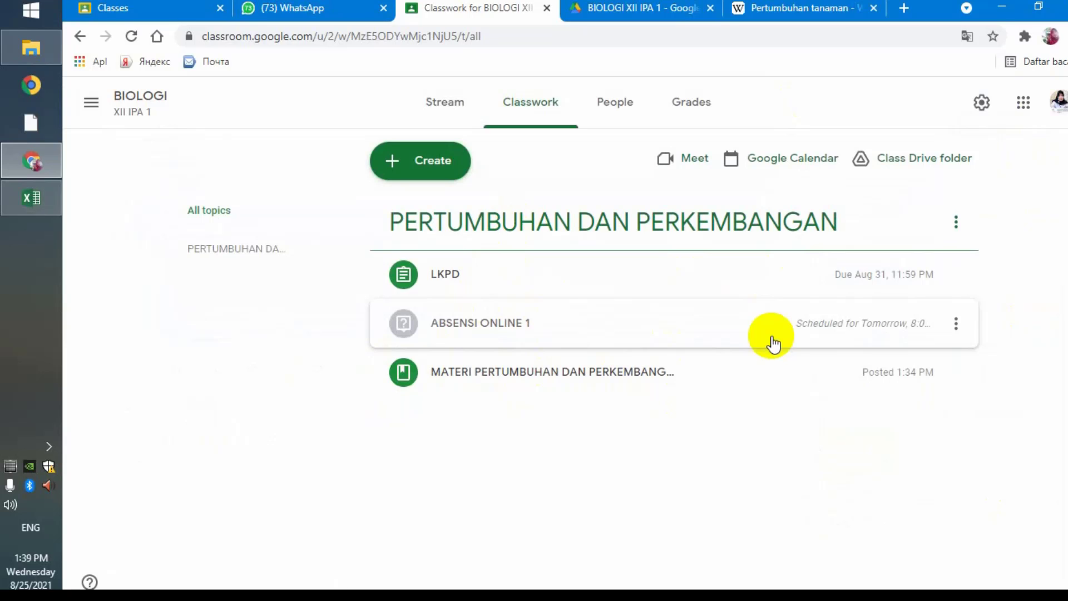
- Create a quiz assignment in the classwork and title it "KUIS"
left_click(401, 162)
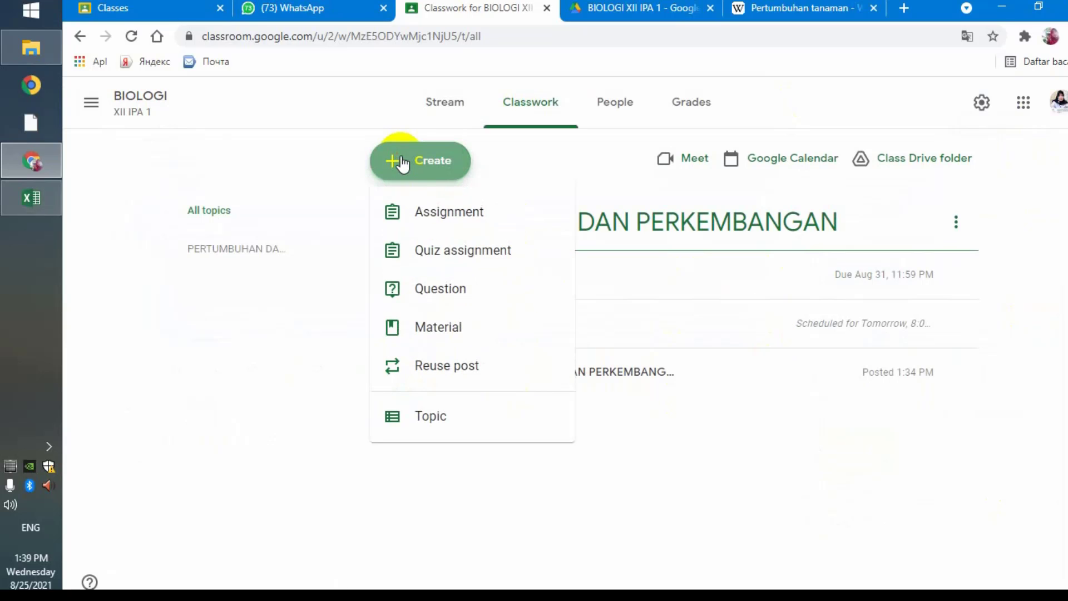
left_click(443, 253)
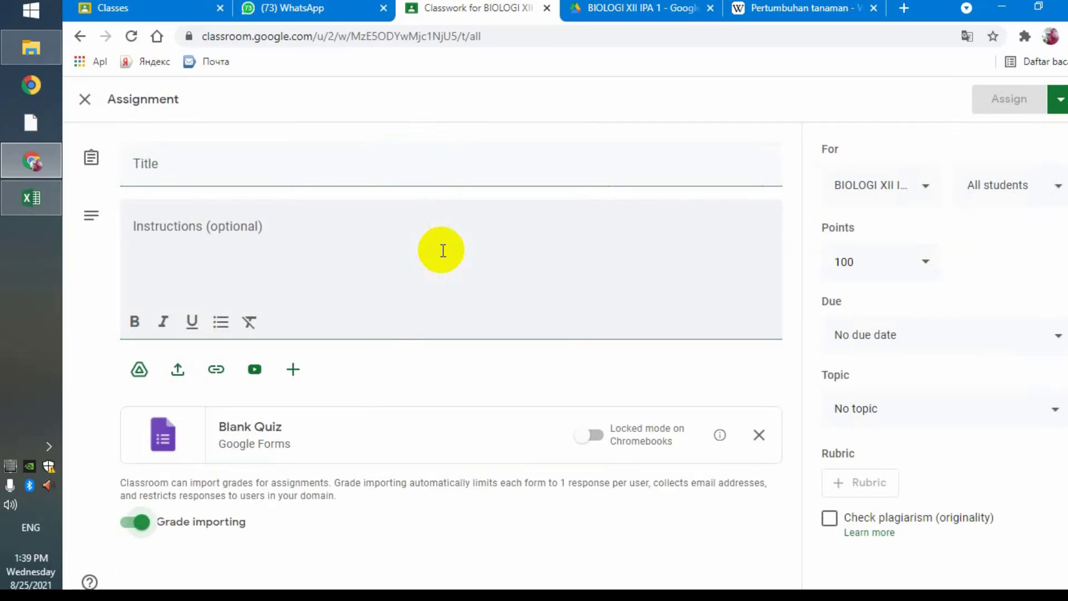
left_click(394, 177)
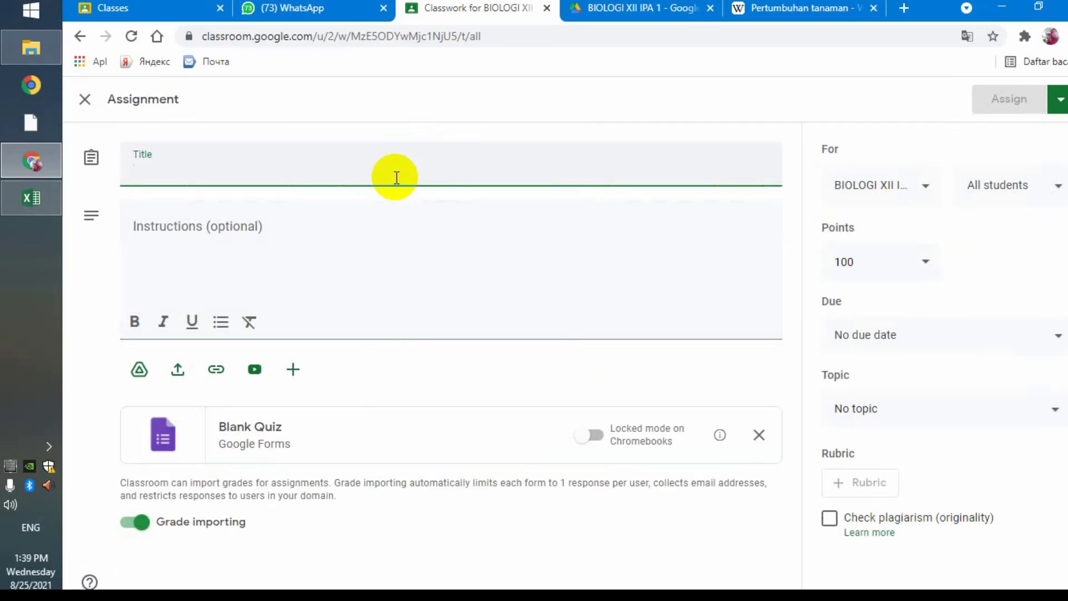
type("KY")
key("BackSpace")
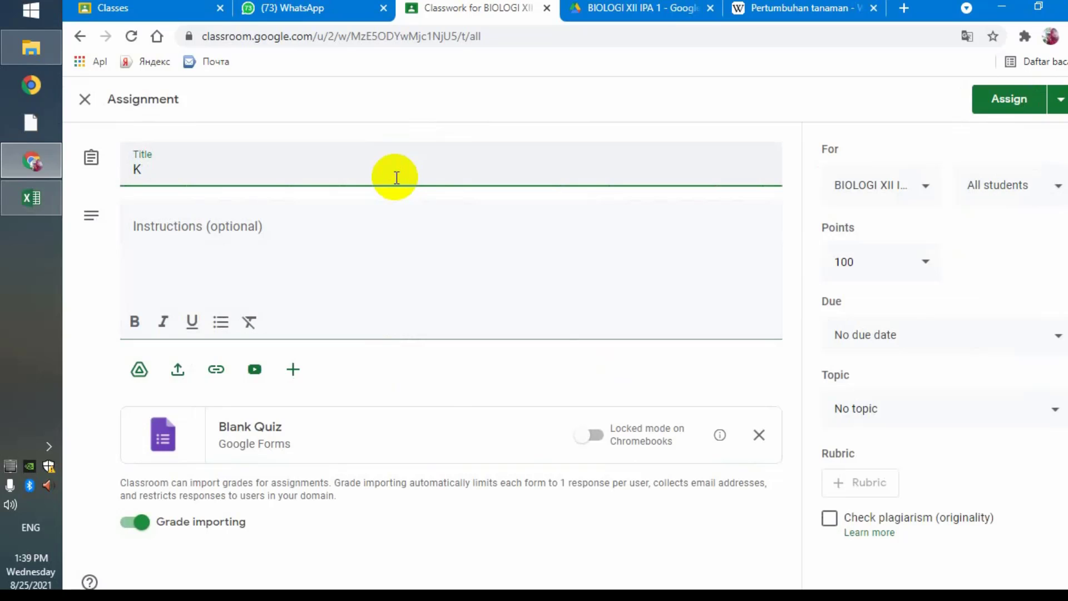
type("UIS")
- Enter the quiz assignment's instructions: "Silahkan kamu kerjakan kuis di bawah ini dengan benar"
left_click(325, 241)
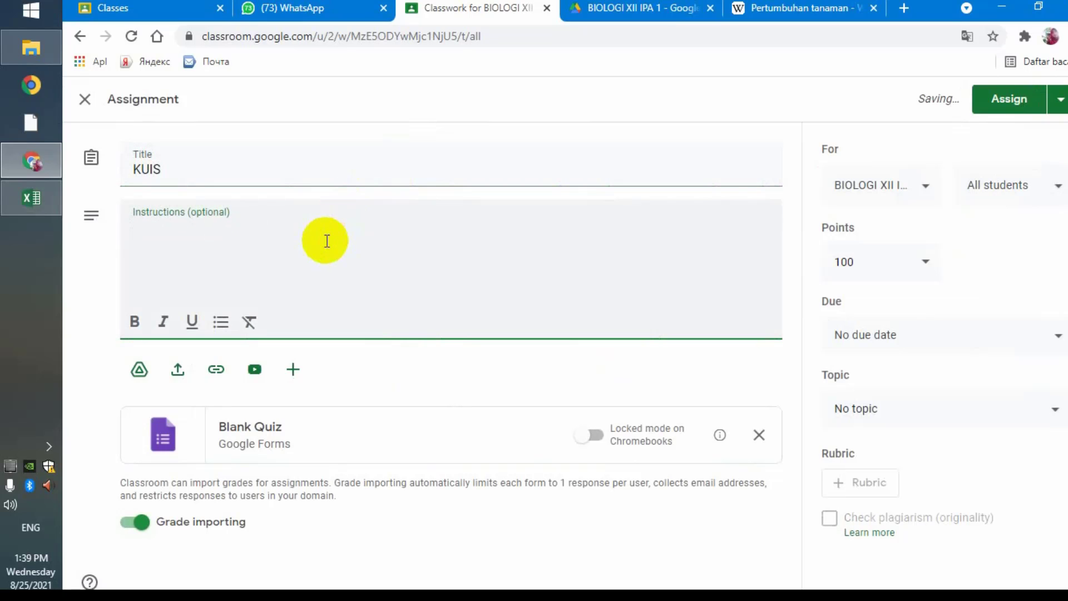
type("Silah")
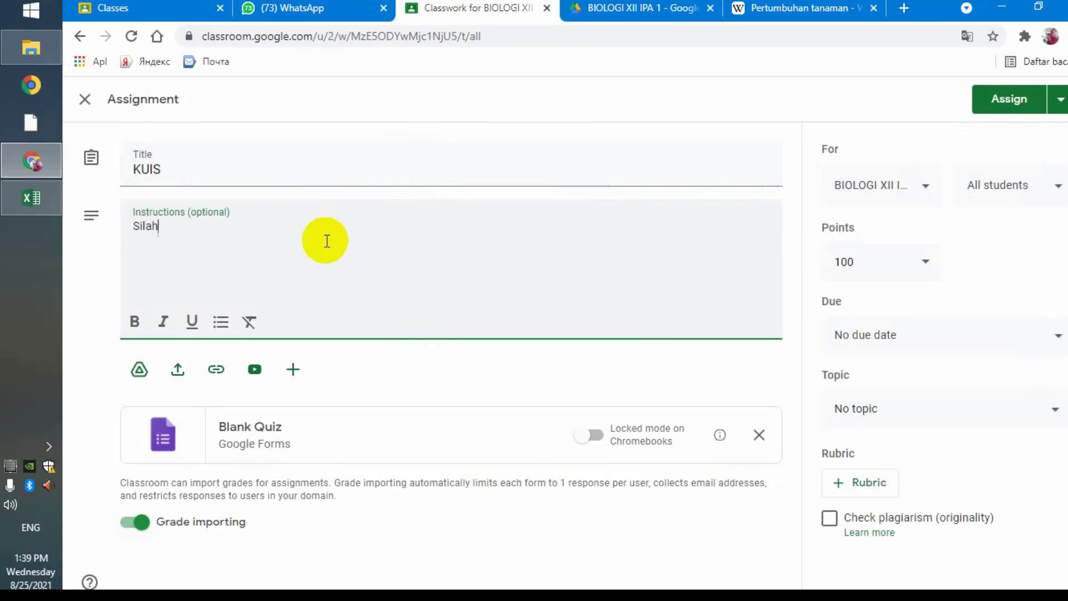
type("kan kamu k")
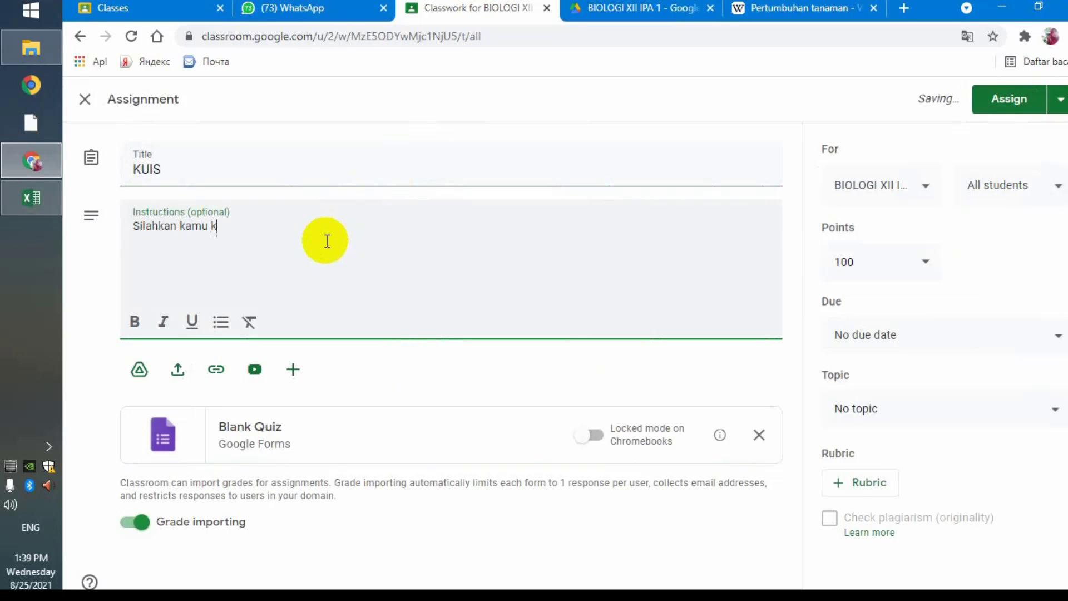
type("erjakan kis")
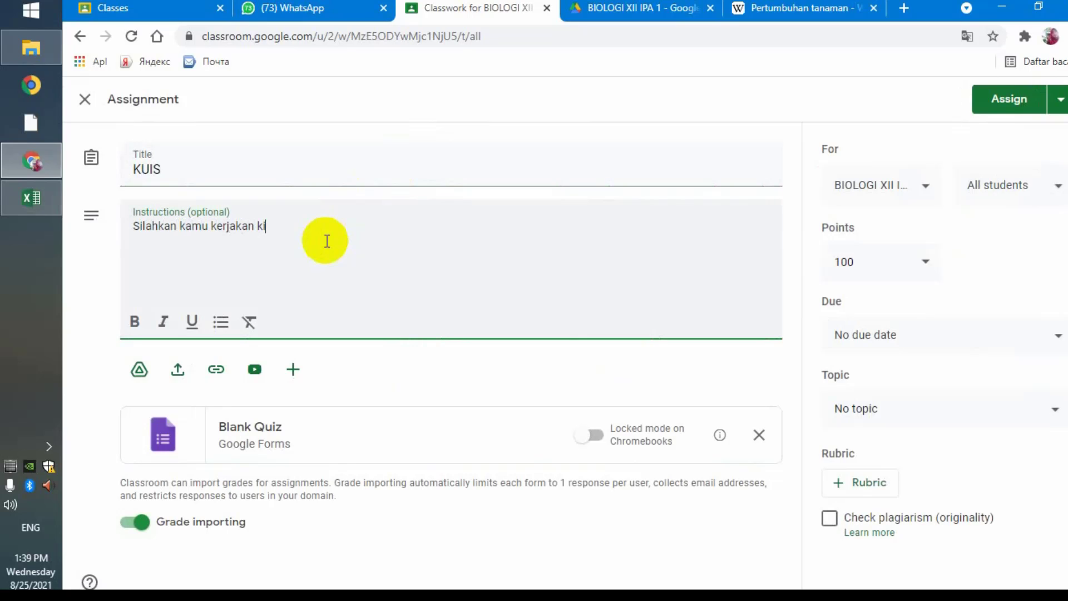
key("BackSpace")
key("BackSpace")
key("BackSpace")
type("uis di bawah ini dengan ")
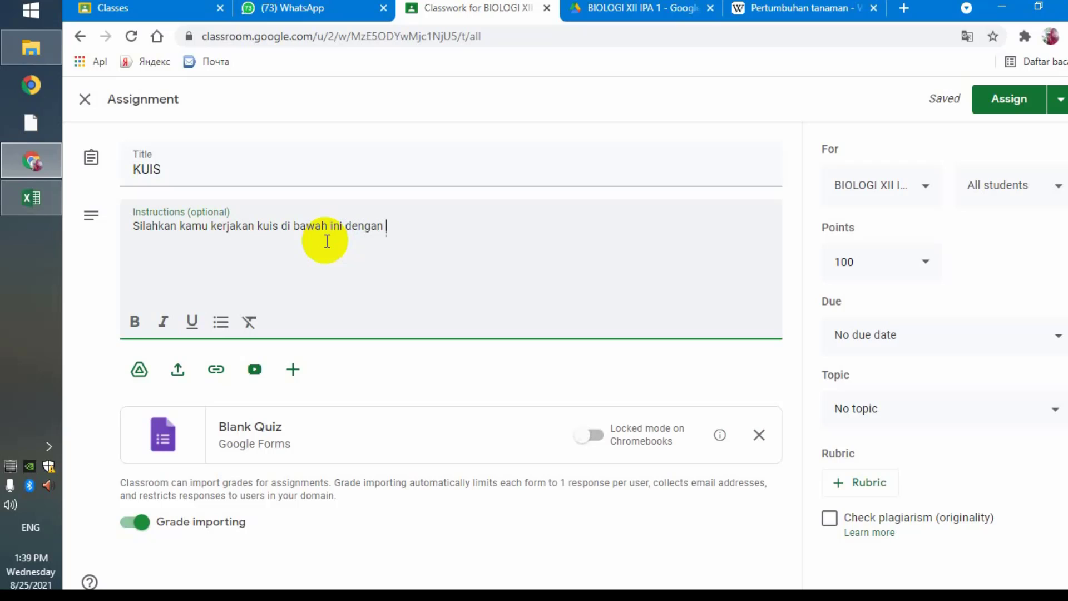
type("benar")
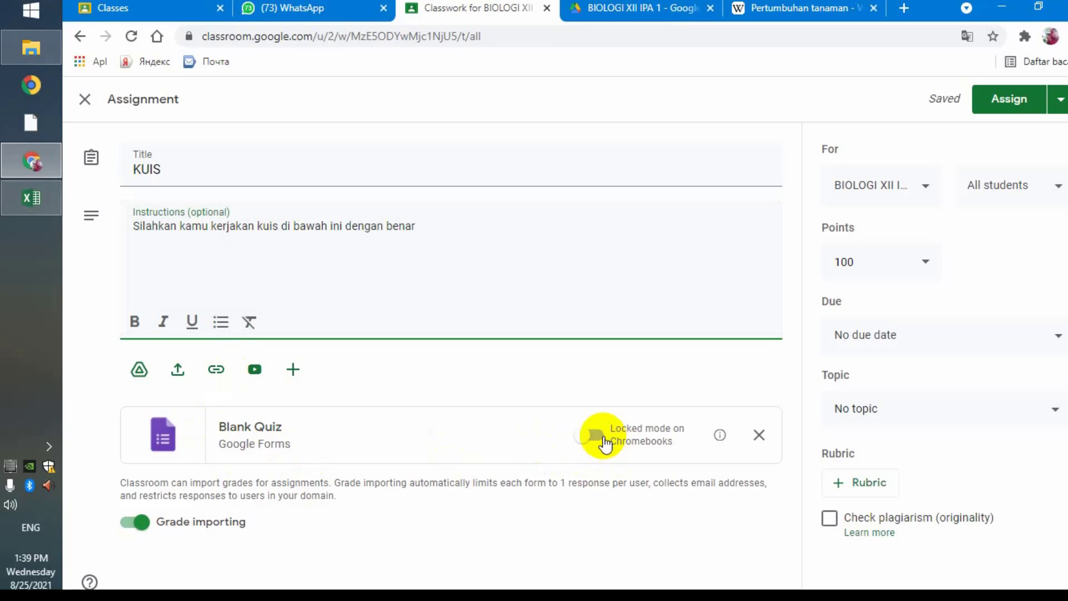
- Open the attached Blank Quiz in Google Forms and rename the form file as "KUIS 1"
left_click(283, 420)
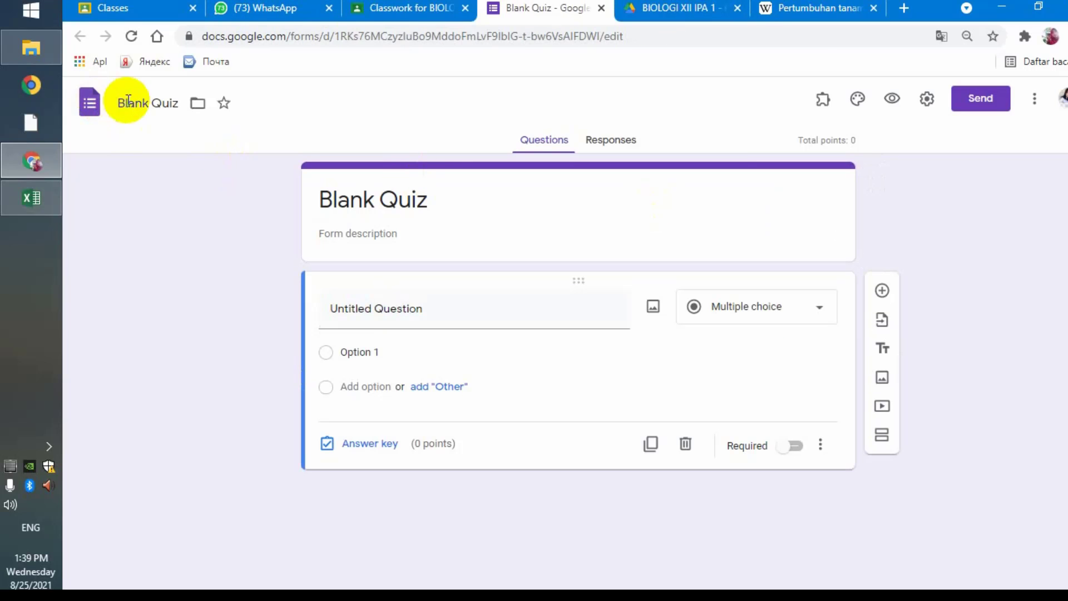
left_click(127, 100)
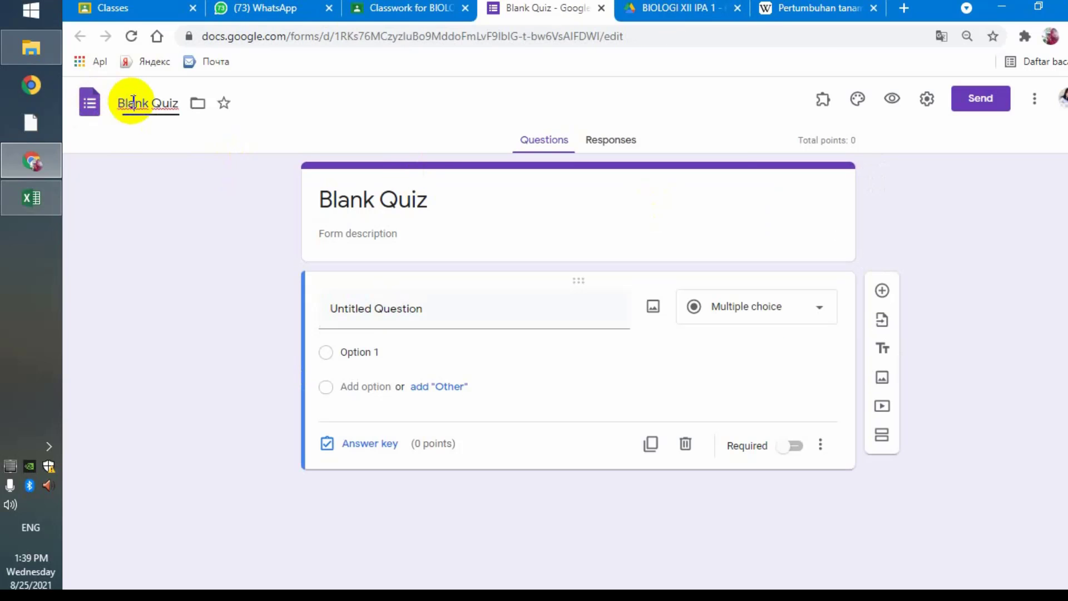
key("BackSpace")
key("BackSpace")
key("BackSpace")
key("BackSpace")
key("BackSpace")
key("BackSpace")
key("BackSpace")
key("BackSpace")
key("BackSpace")
key("BackSpace")
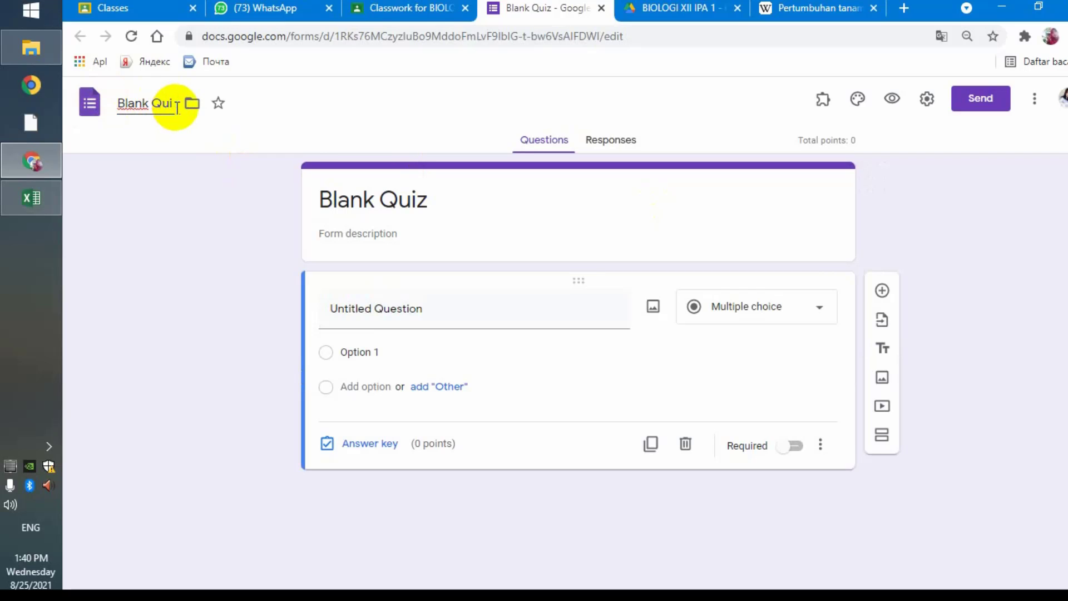
type("ku")
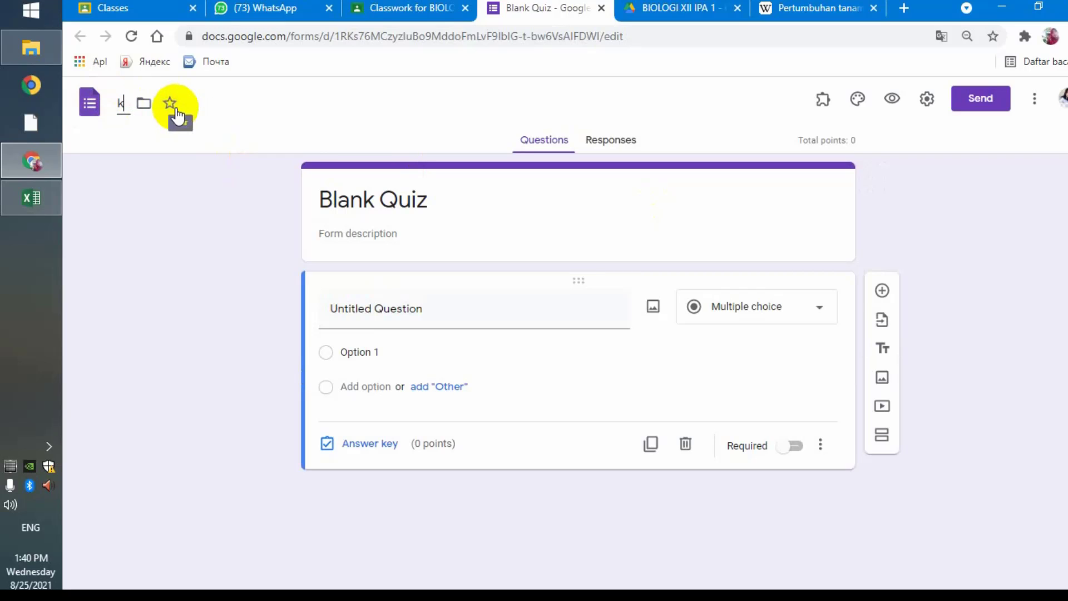
key("BackSpace")
key("BackSpace")
type("KUIS 1")
- Replace the form's heading "Blank Quiz" with the title "KUIS 1"
left_click(337, 200)
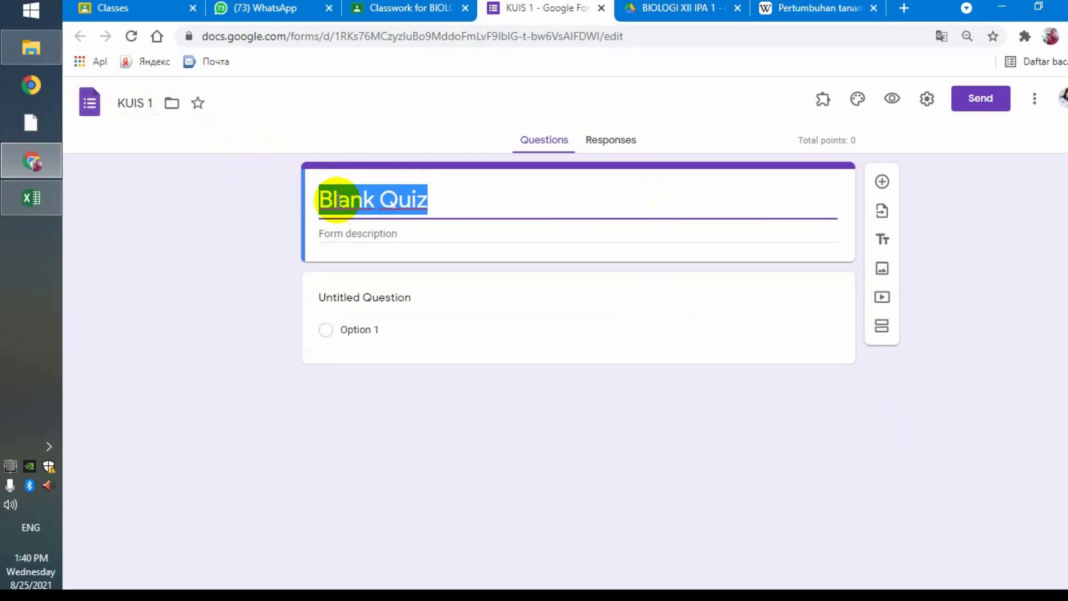
left_click(143, 105)
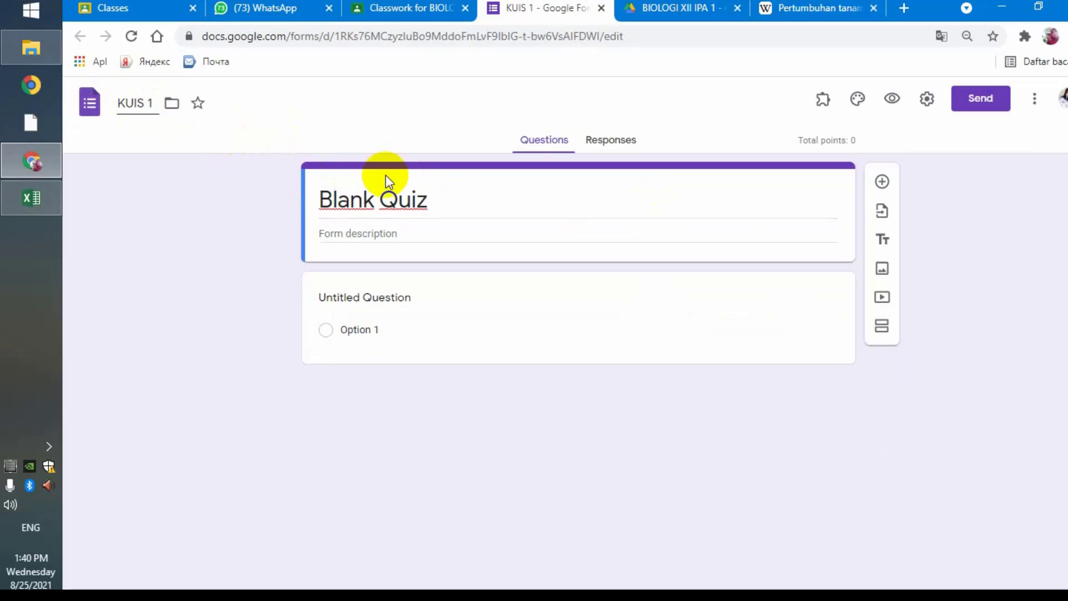
left_click(452, 200)
key("BackSpace")
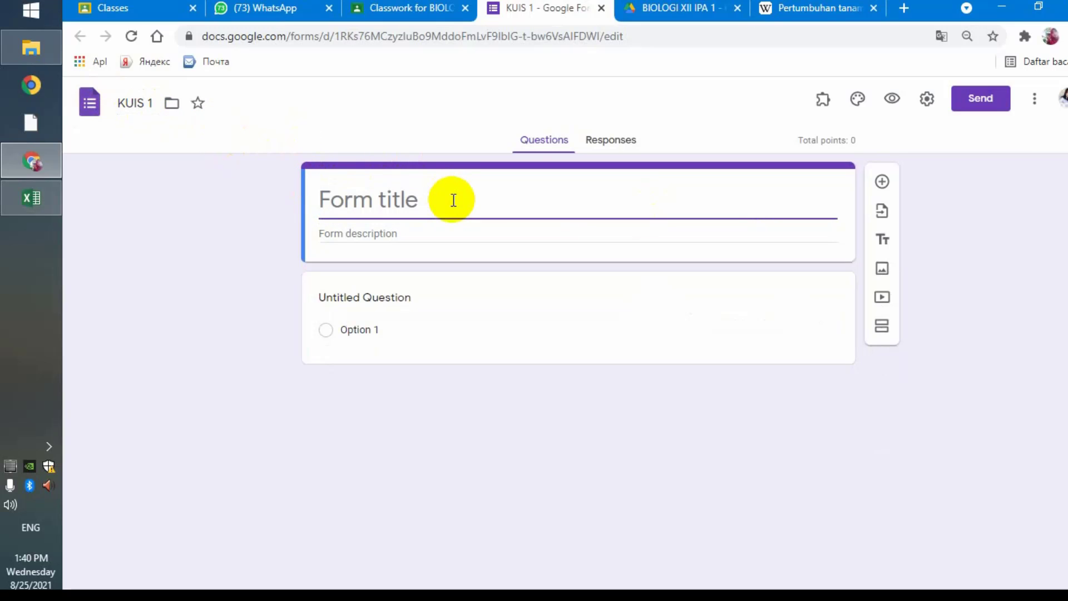
type("KUIS 2")
key("BackSpace")
type("1")
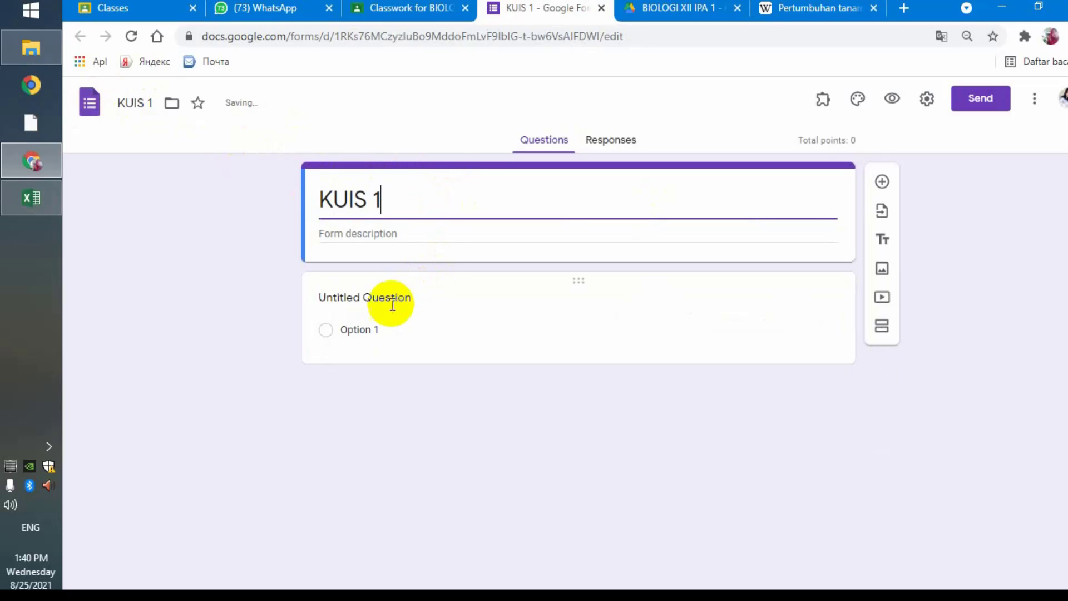
left_click(377, 293)
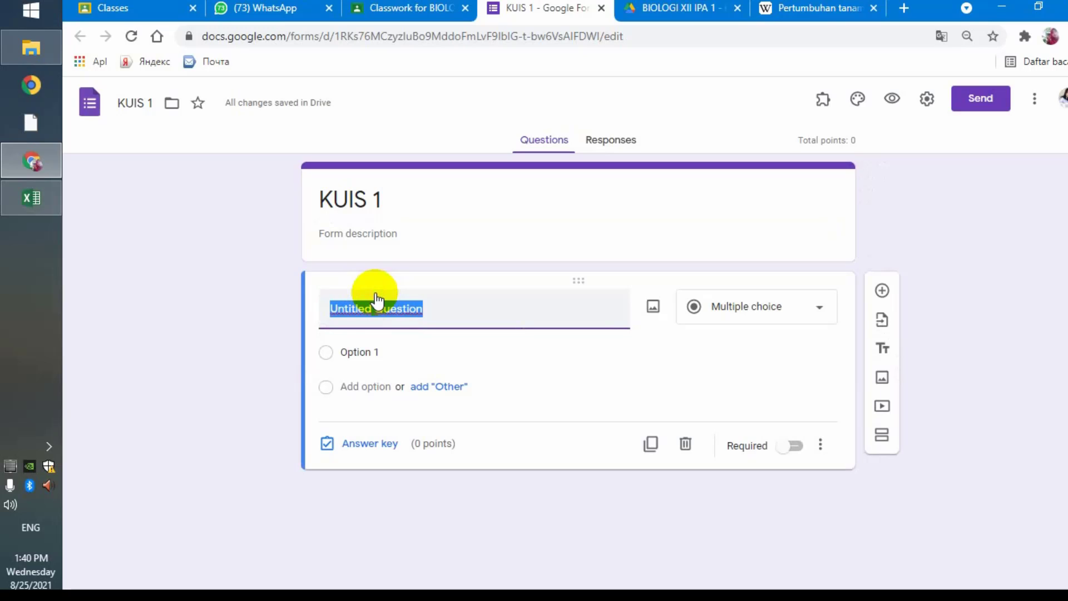
type("d")
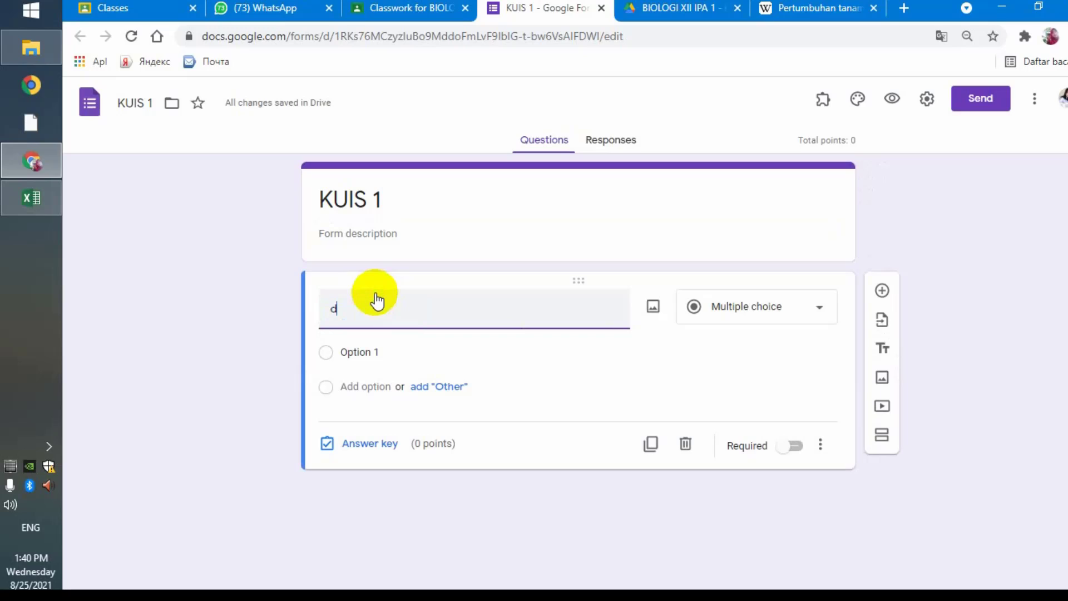
key("BackSpace")
type("Di")
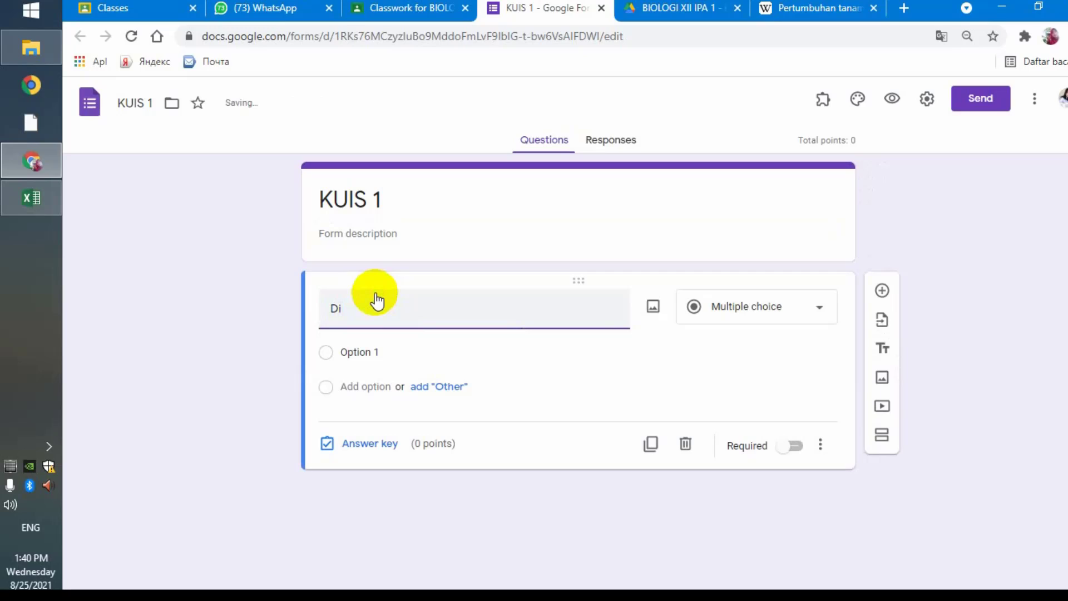
key("BackSpace")
key("BackSpace")
type("D")
key("BackSpace")
type("Silahkan")
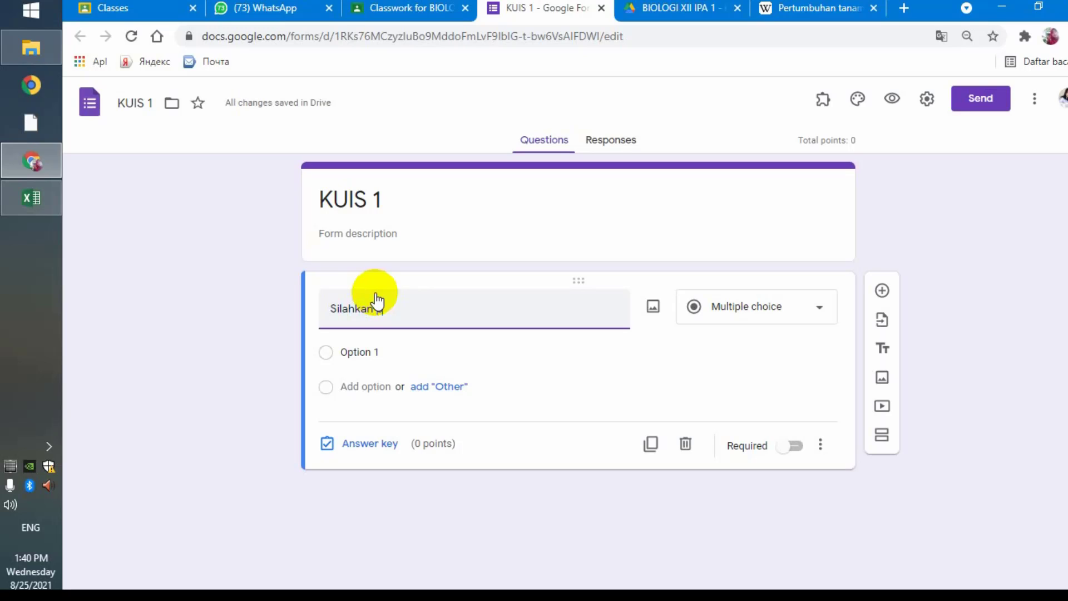
type(" pilih,")
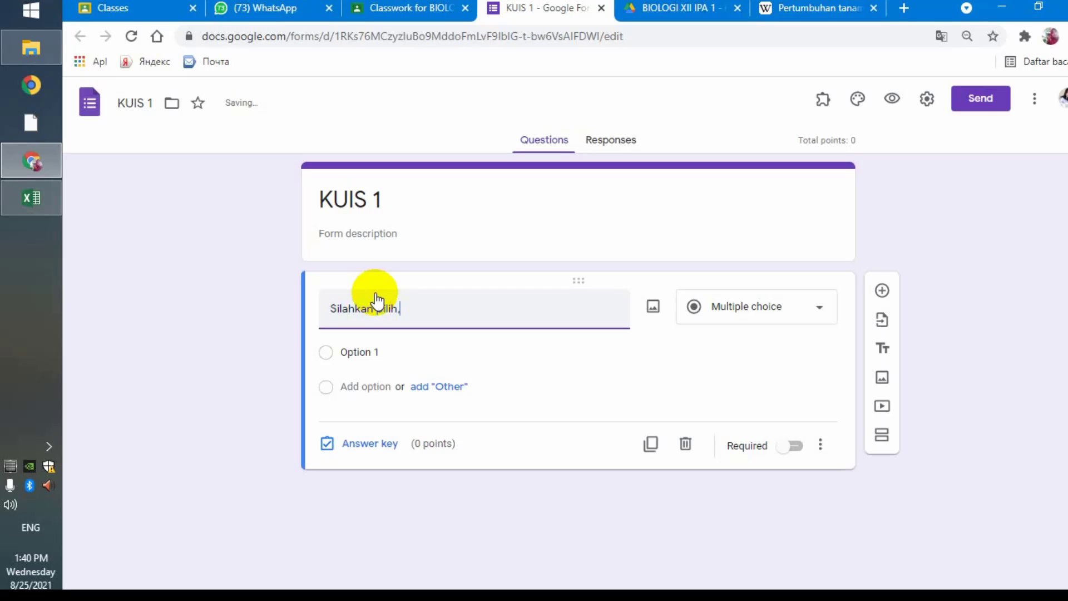
type(" pada gamba")
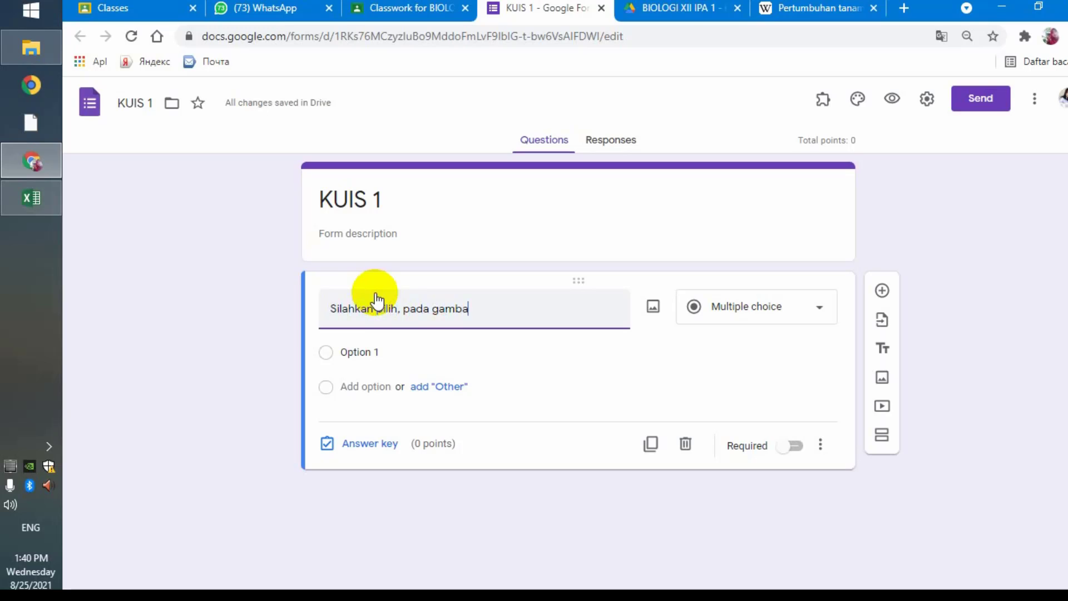
type("r dibawah ini")
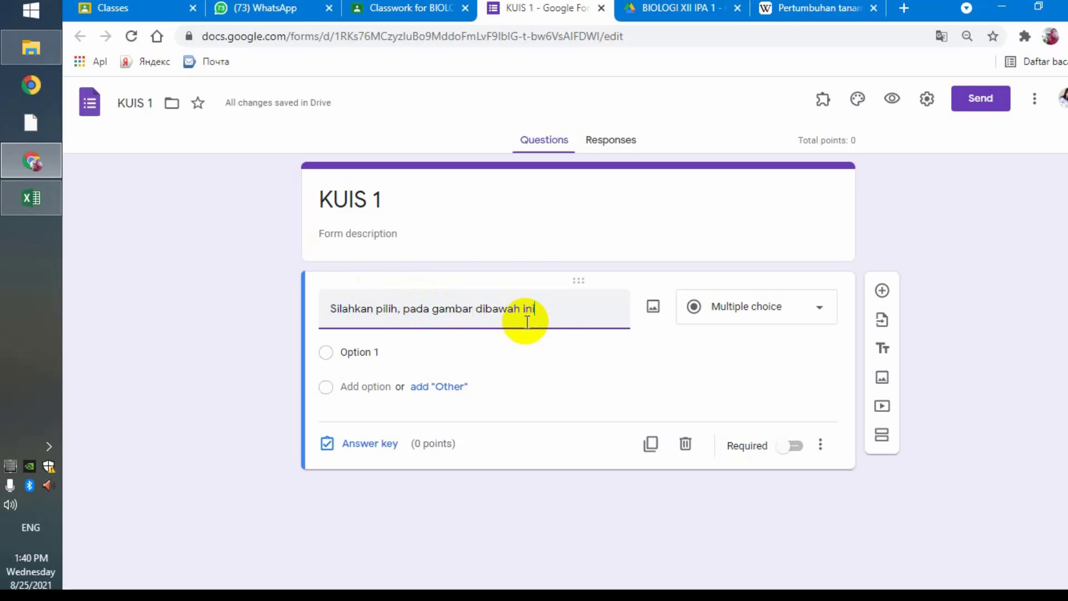
key("BackSpace")
key("BackSpace")
key("BackSpace")
key("BackSpace")
key("BackSpace")
key("BackSpace")
key("BackSpace")
key("BackSpace")
key("BackSpace")
key("BackSpace")
key("BackSpace")
key("BackSpace")
key("BackSpace")
key("BackSpace")
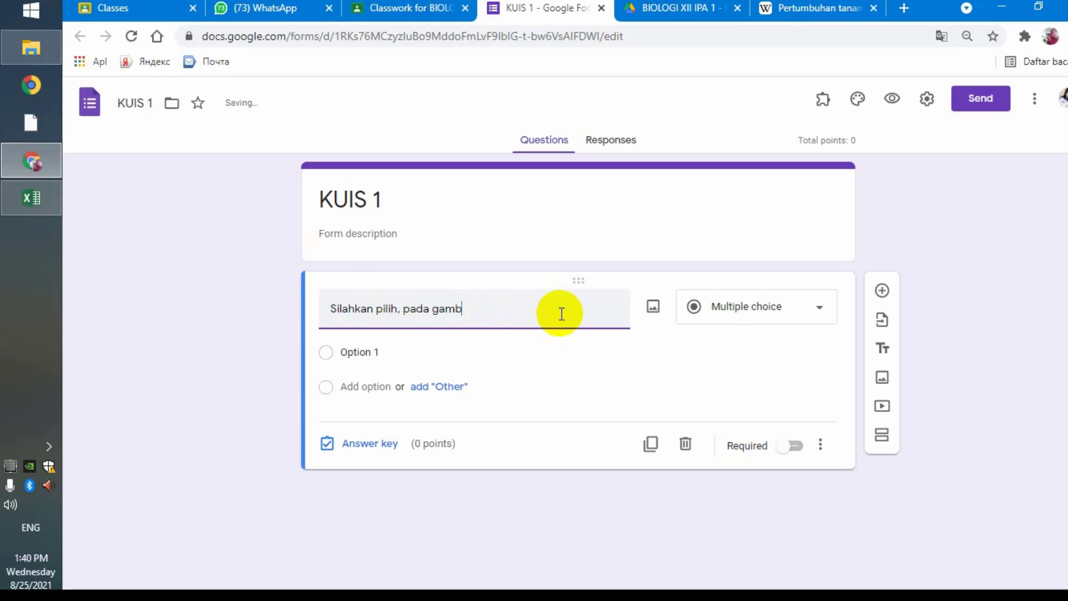
key("BackSpace")
key("BackSpace")
key("BackSpace")
key("BackSpace")
key("BackSpace")
key("BackSpace")
key("BackSpace")
key("BackSpace")
key("BackSpace")
key("BackSpace")
key("BackSpace")
key("BackSpace")
key("BackSpace")
key("BackSpace")
key("BackSpace")
key("BackSpace")
key("BackSpace")
key("BackSpace")
key("BackSpace")
key("BackSpace")
- Enter "Gambar di bawah ini adalah..." as the text of the quiz's first question
type("Gamb")
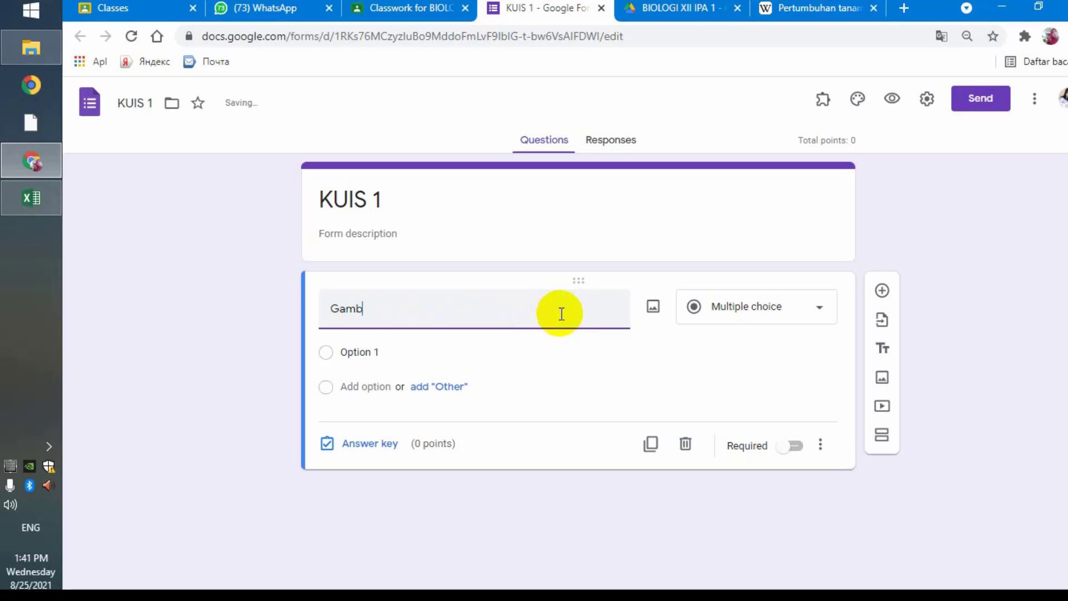
type("ar di bawah ")
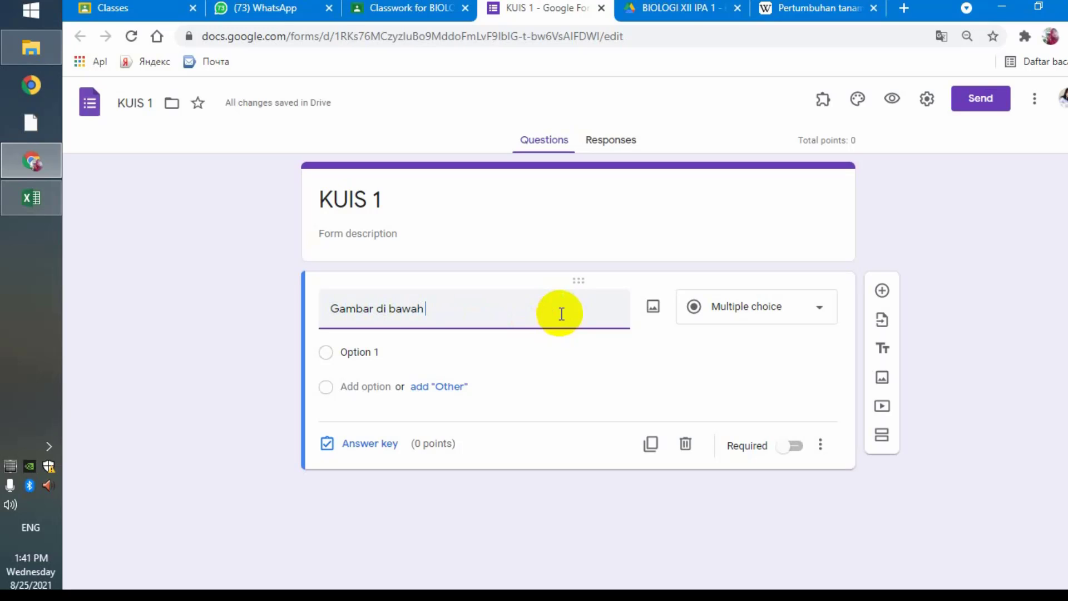
type("ini adalah...")
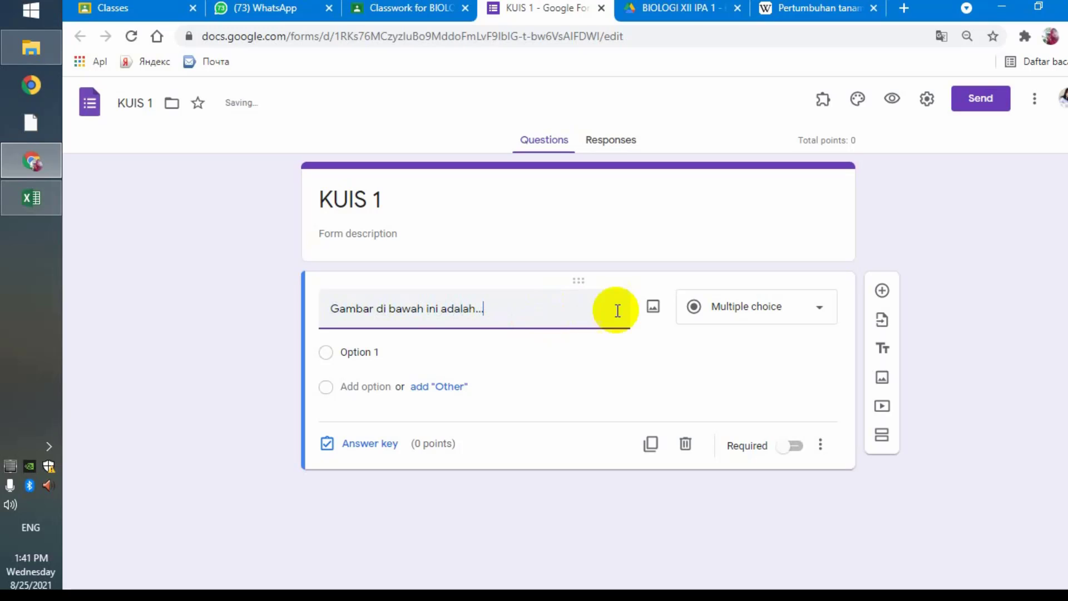
- Find "daun" in Google Image Search and insert the photo of a green and a yellow leaf into the question
left_click(651, 314)
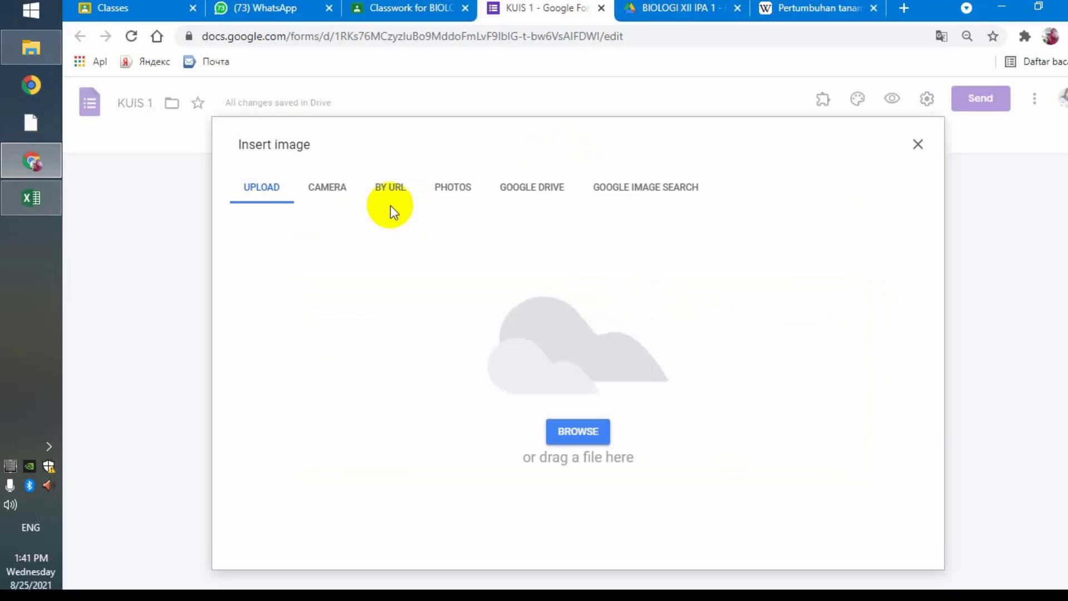
left_click(625, 189)
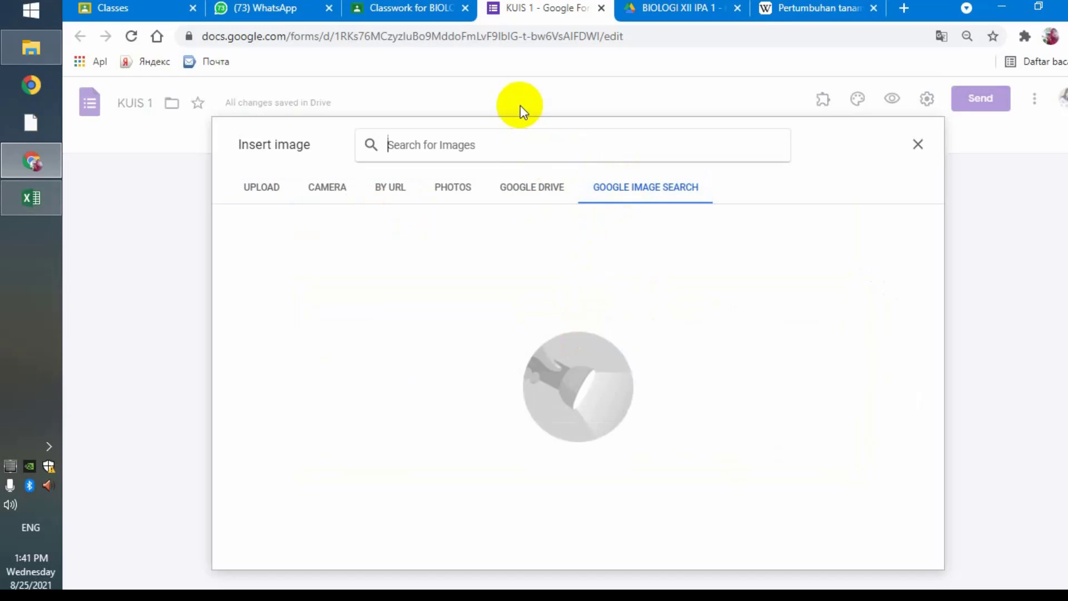
left_click(520, 141)
type("daun")
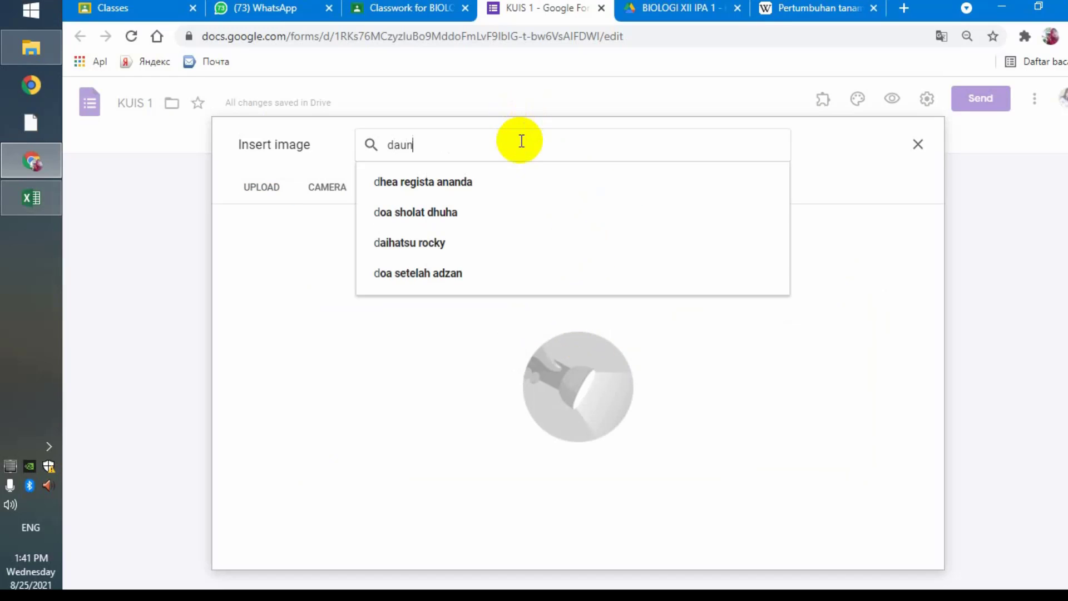
key("Return")
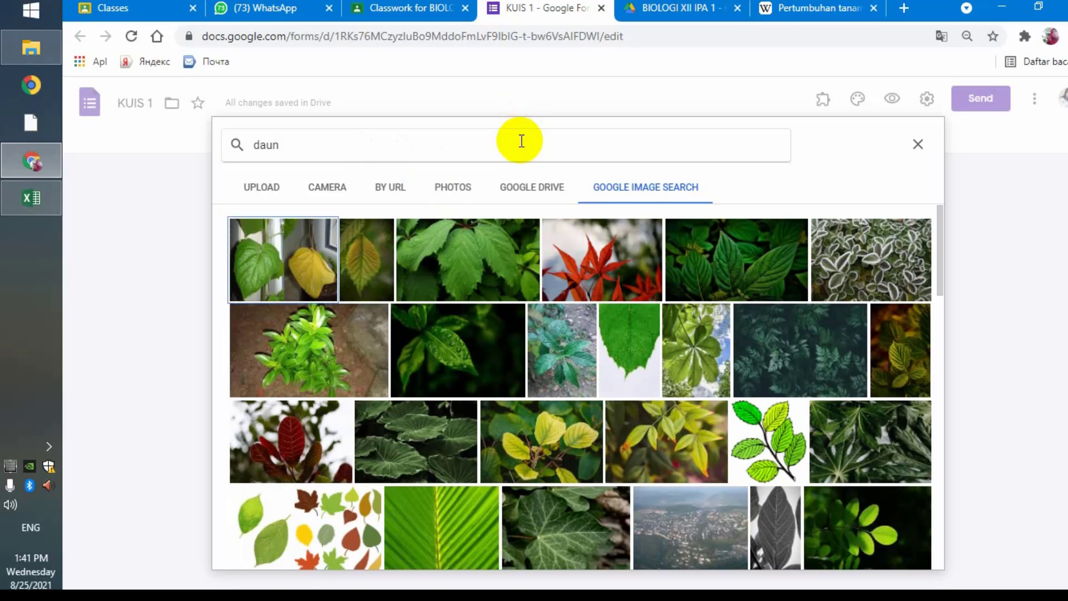
left_click(288, 244)
left_click(905, 550)
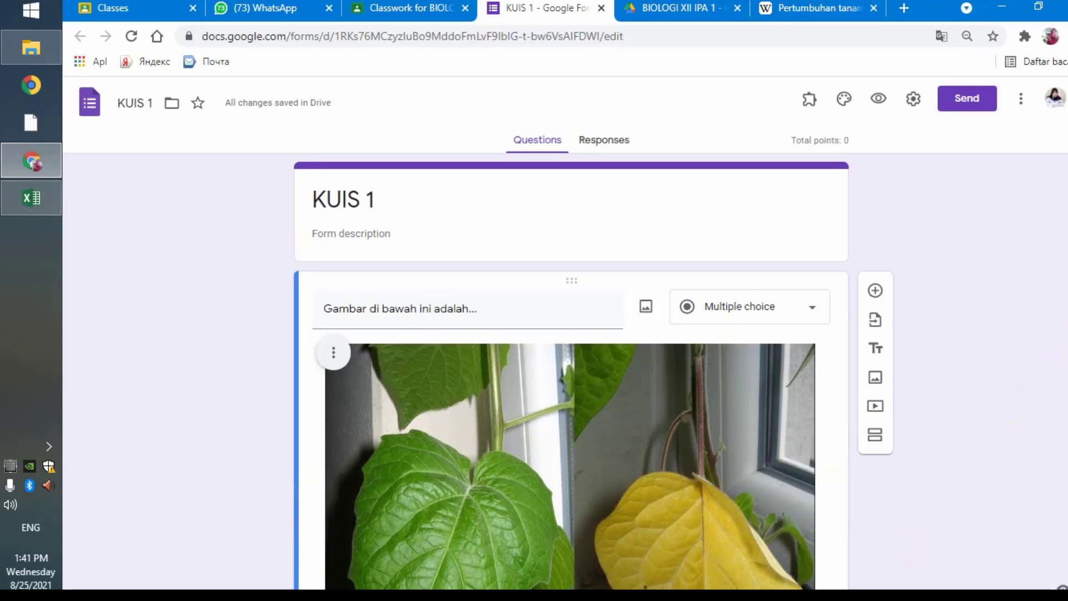
- Fill in five answer options for the leaf question: "batang", "daun", "akar", "bunga" and "buah"
scroll(459, 513, "down", 5)
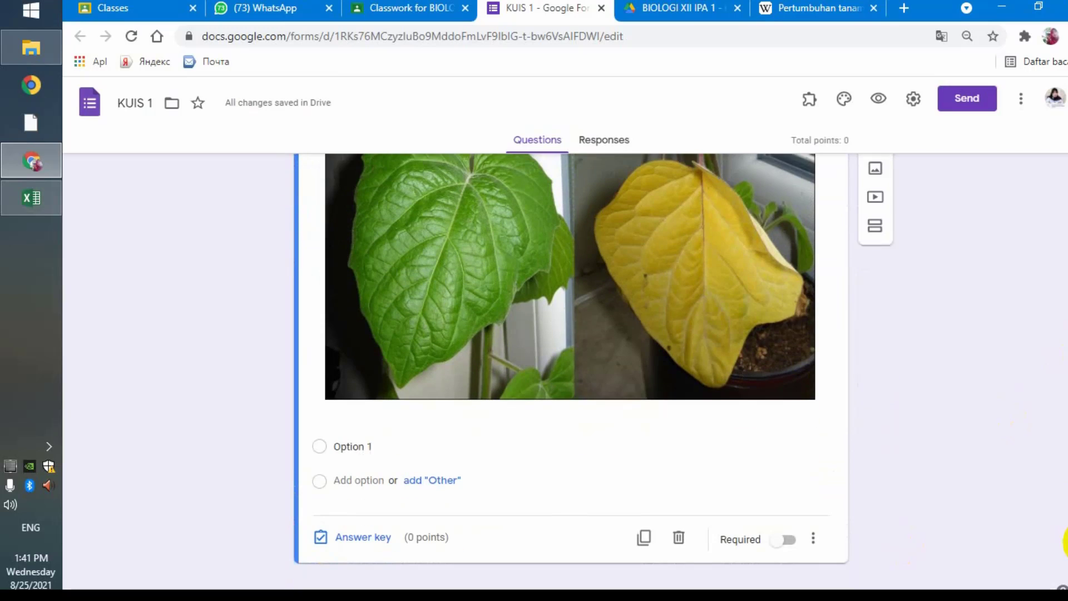
left_click(346, 445)
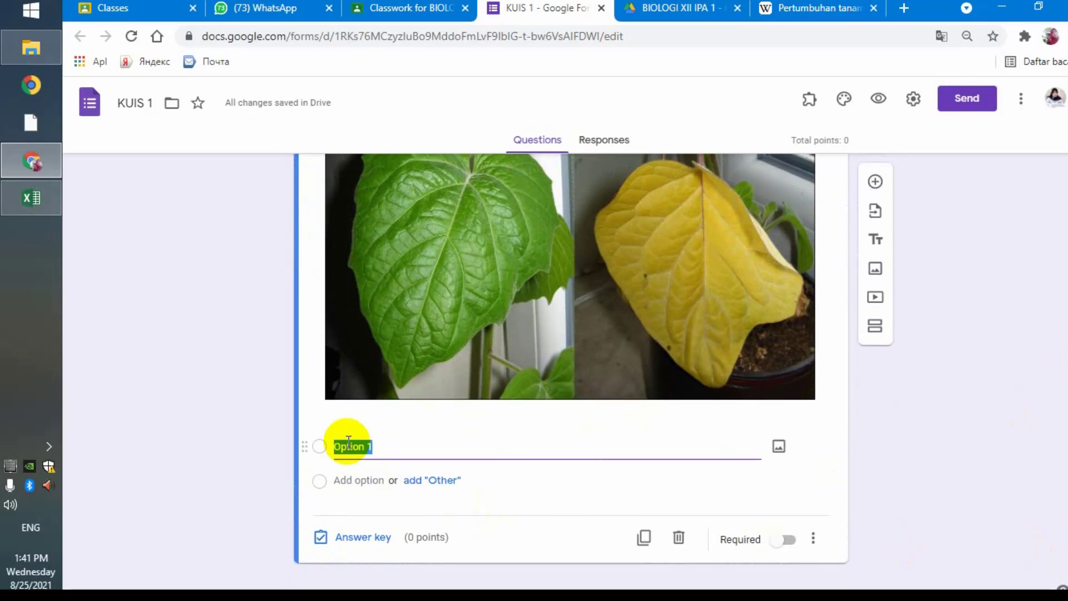
type("batang")
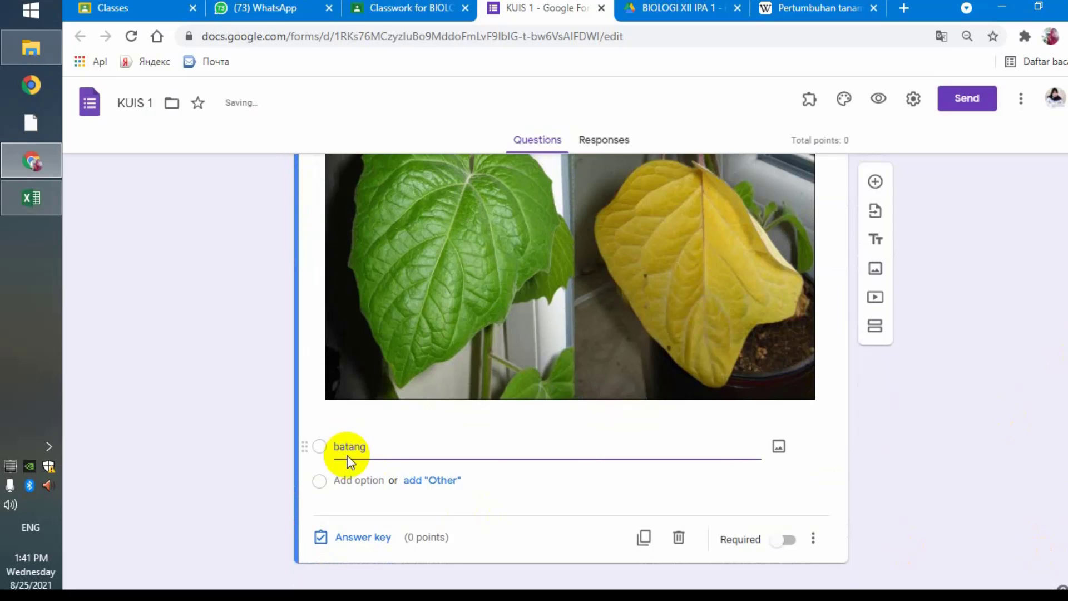
left_click(346, 478)
type("daun")
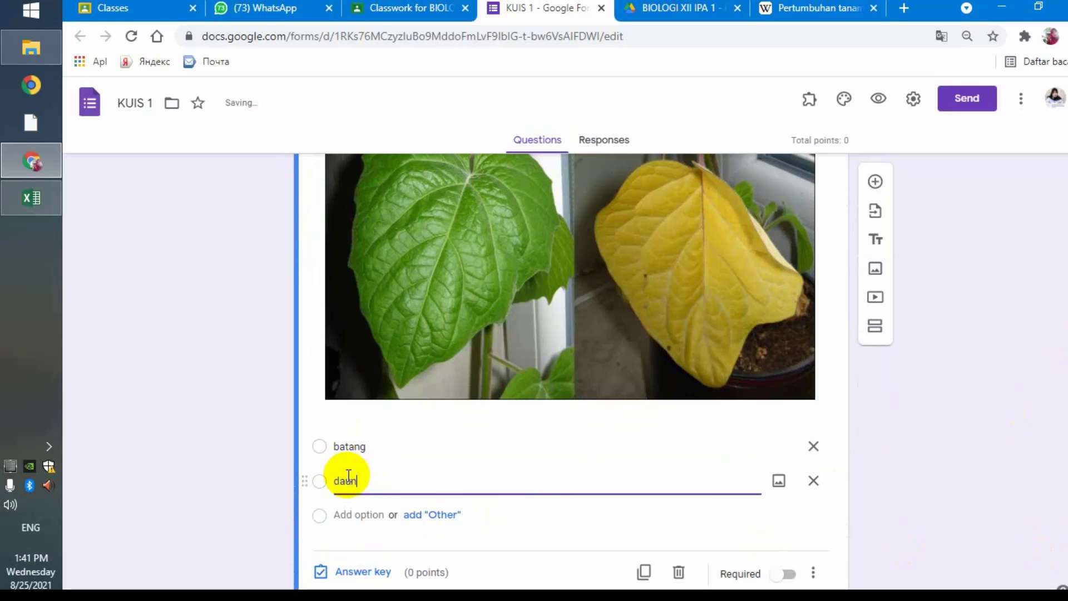
left_click(343, 513)
type("akar")
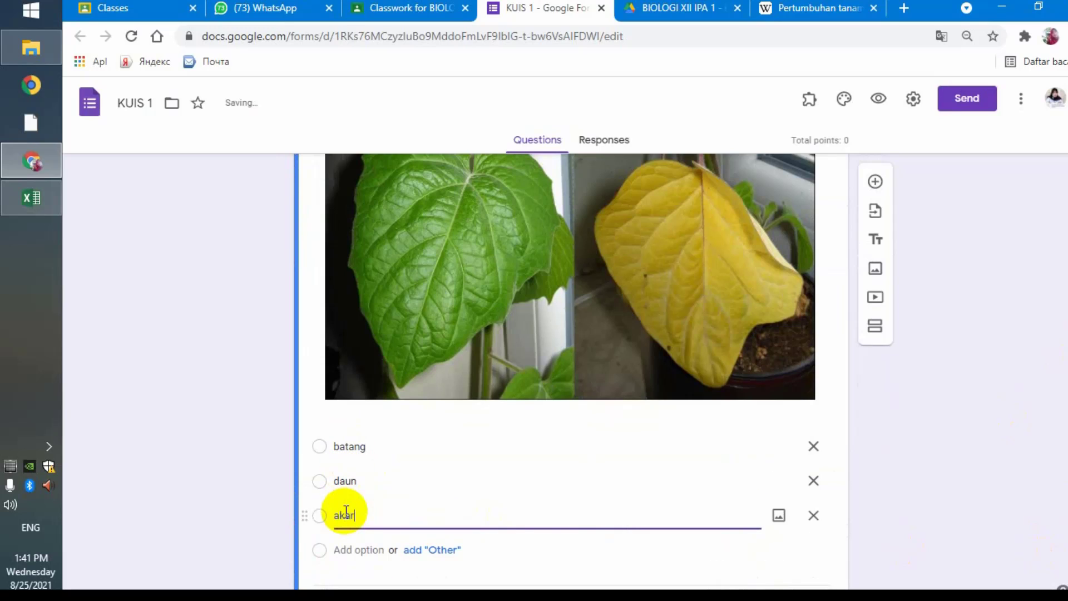
left_click(345, 552)
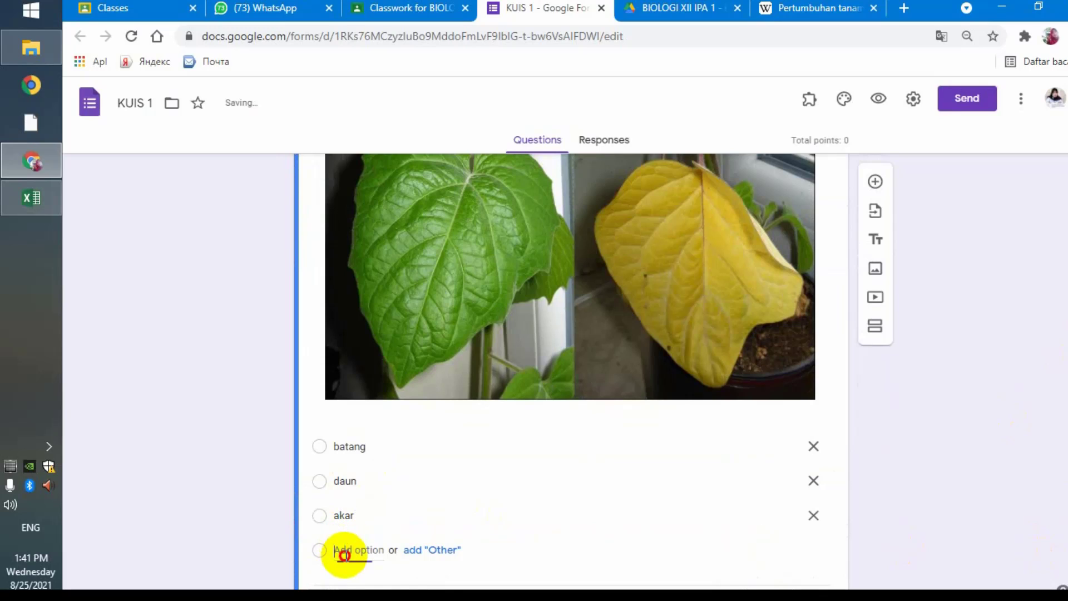
type("bunga")
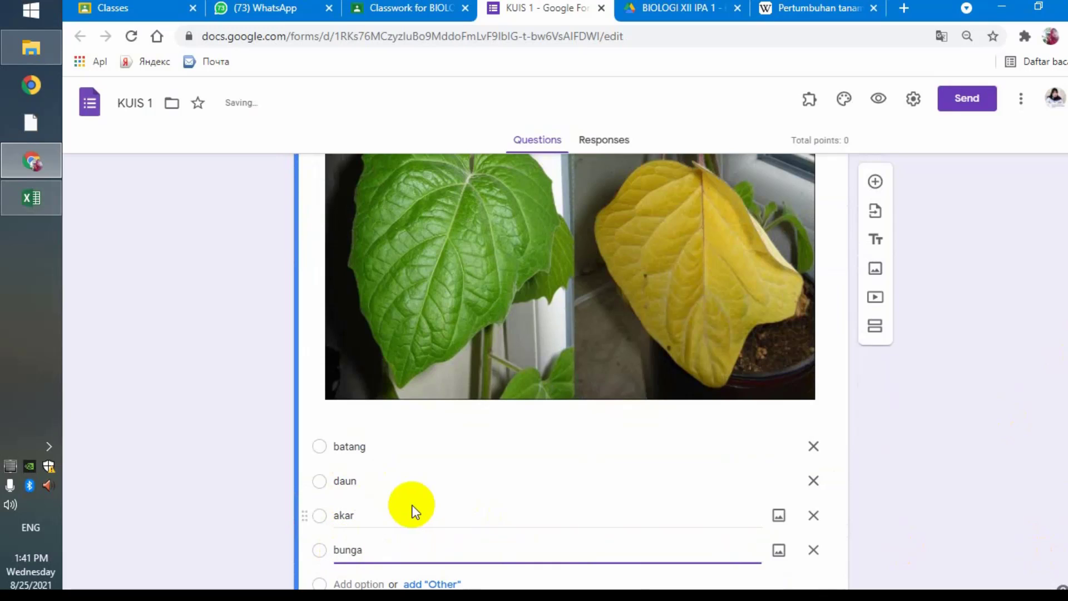
left_click(401, 482)
scroll(565, 277, "down", 2)
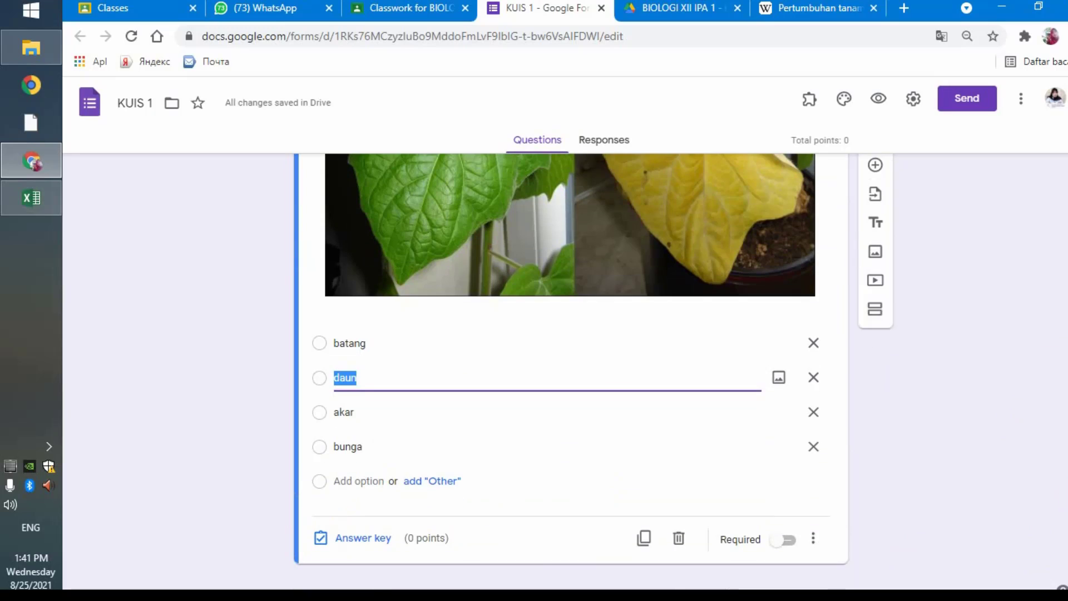
left_click(356, 482)
type("buah")
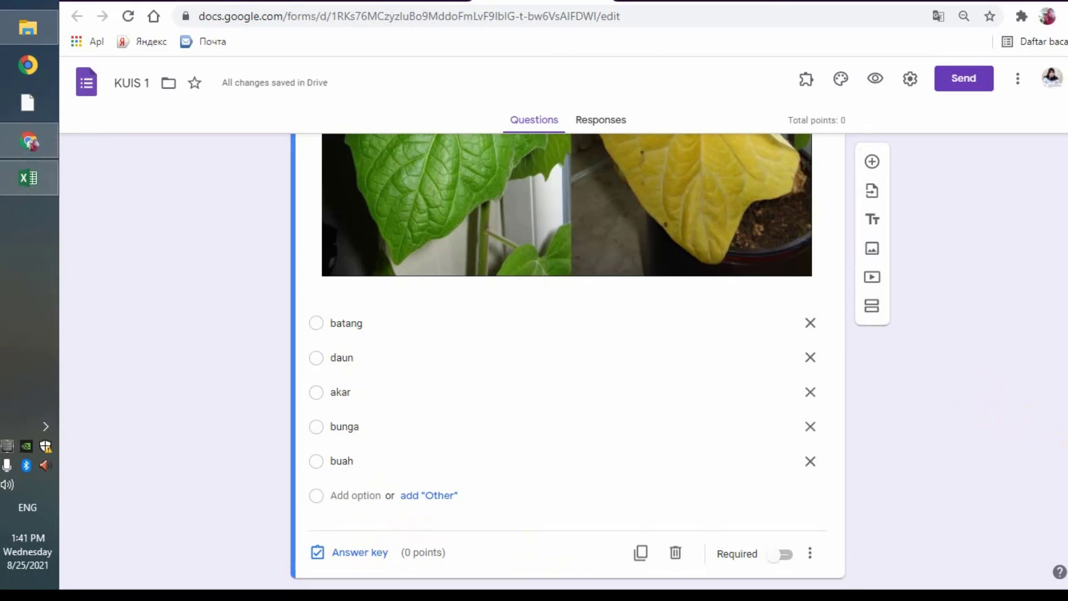
- Set the question's answer key to 10 points with "daun" as the correct answer
left_click(352, 554)
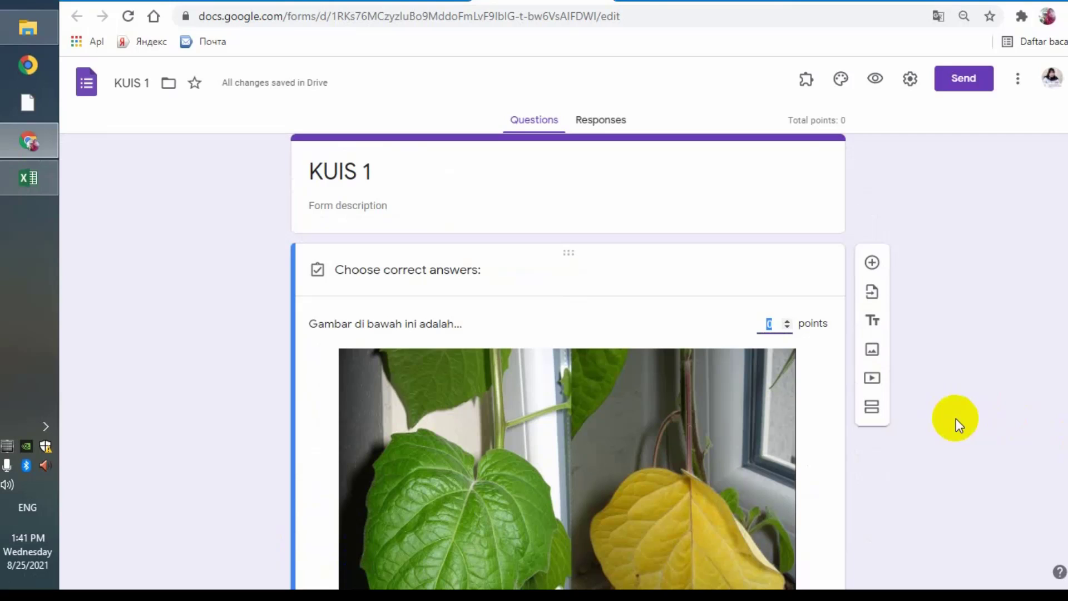
type("10")
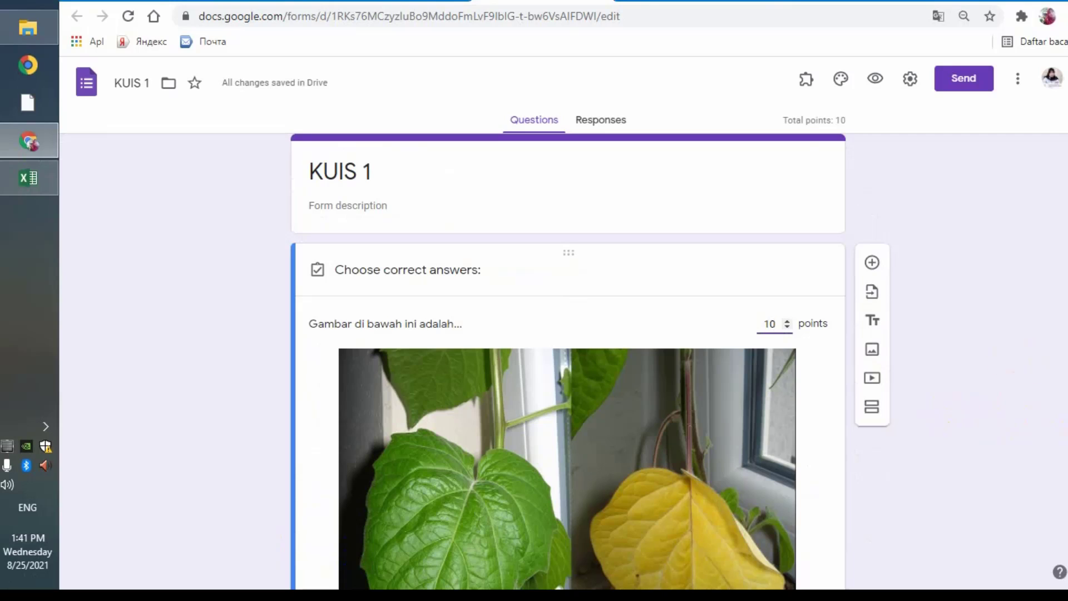
left_click(1067, 303)
scroll(474, 497, "down", 7)
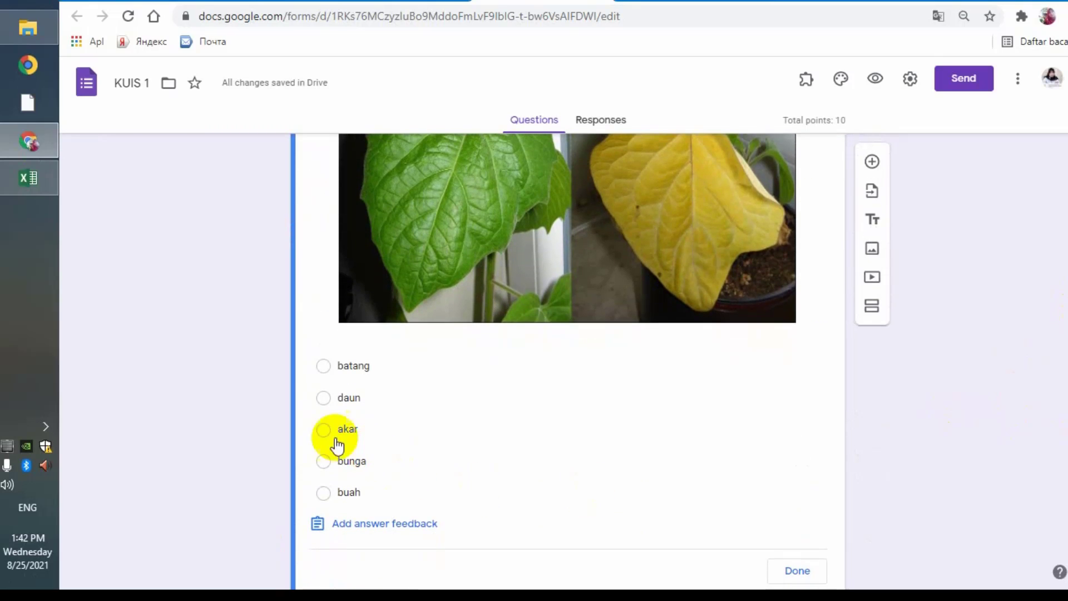
left_click(319, 406)
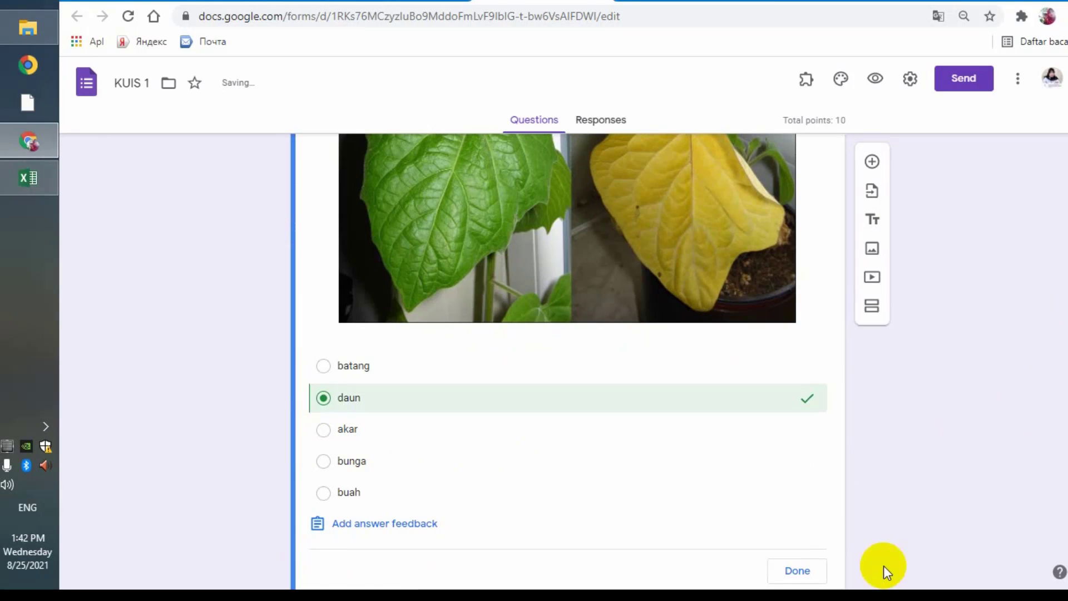
left_click(791, 571)
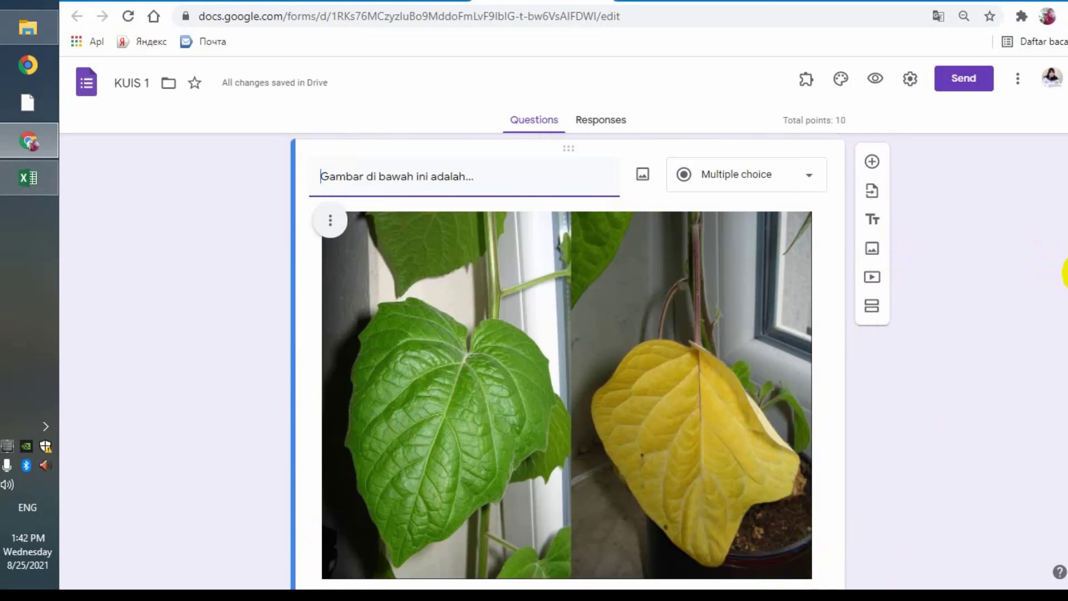
- Make the leaf question required
scroll(1065, 273, "down", 6)
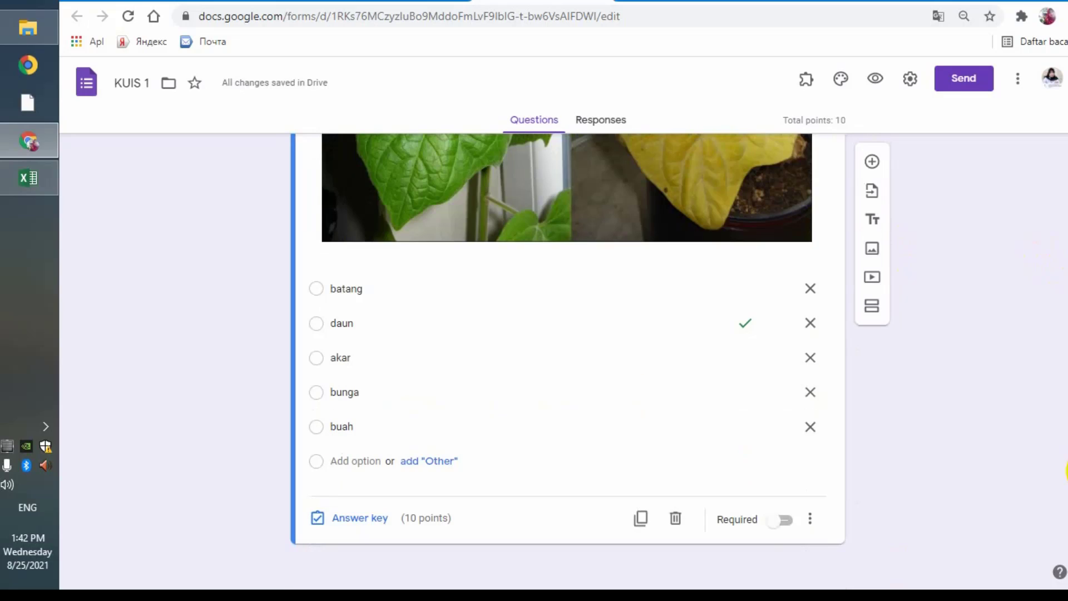
left_click(784, 520)
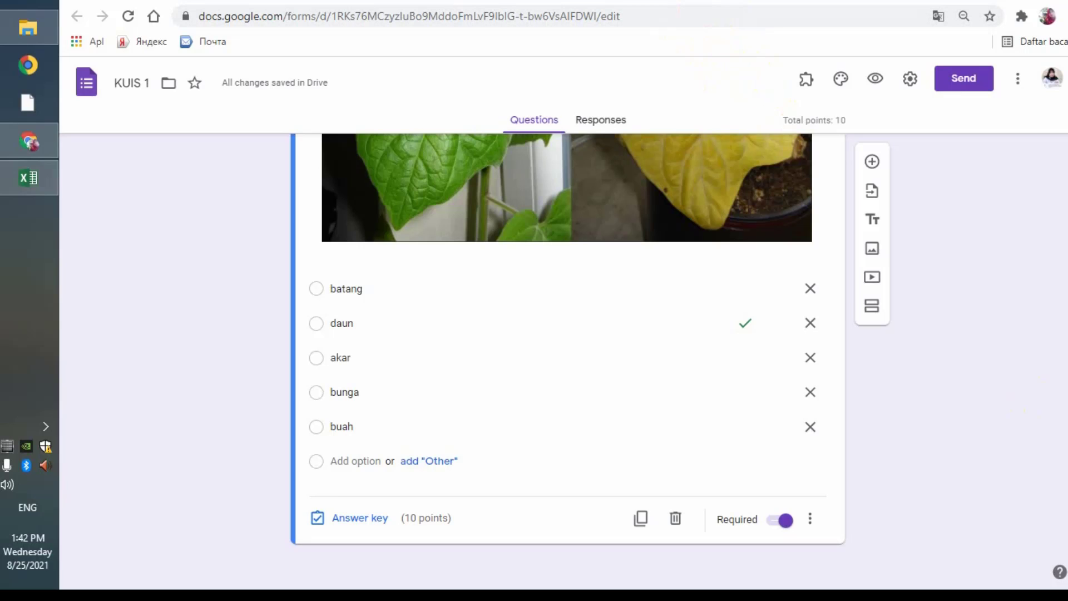
- Return to the KUIS assignment in Classroom and set its due date to Aug 26, 2021 and its topic to PERTUMBUHAN DAN PERKEMBANGAN
left_click(701, 1)
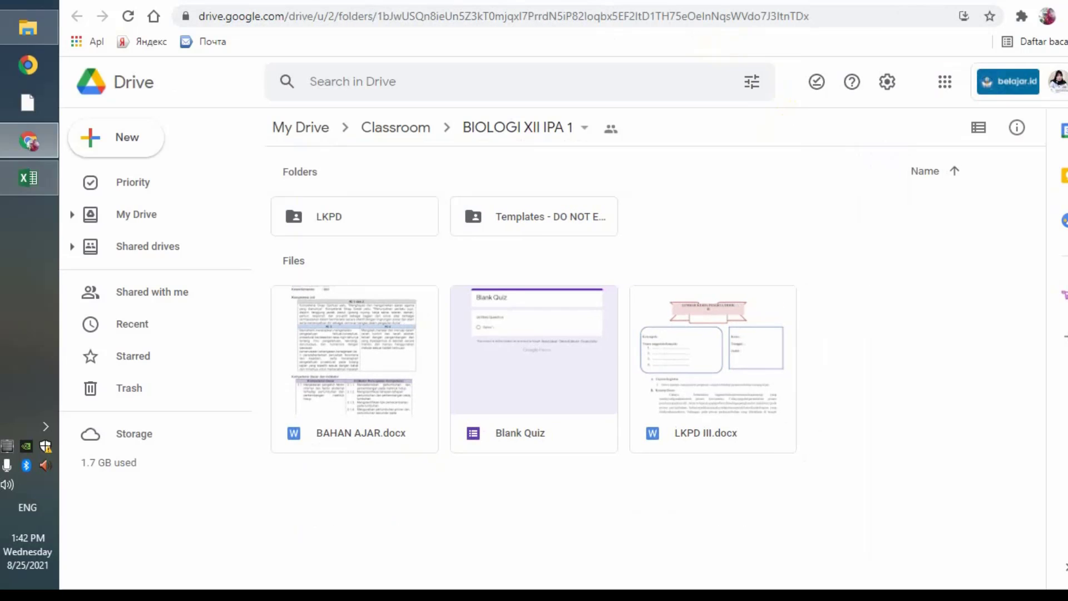
left_click(373, 1)
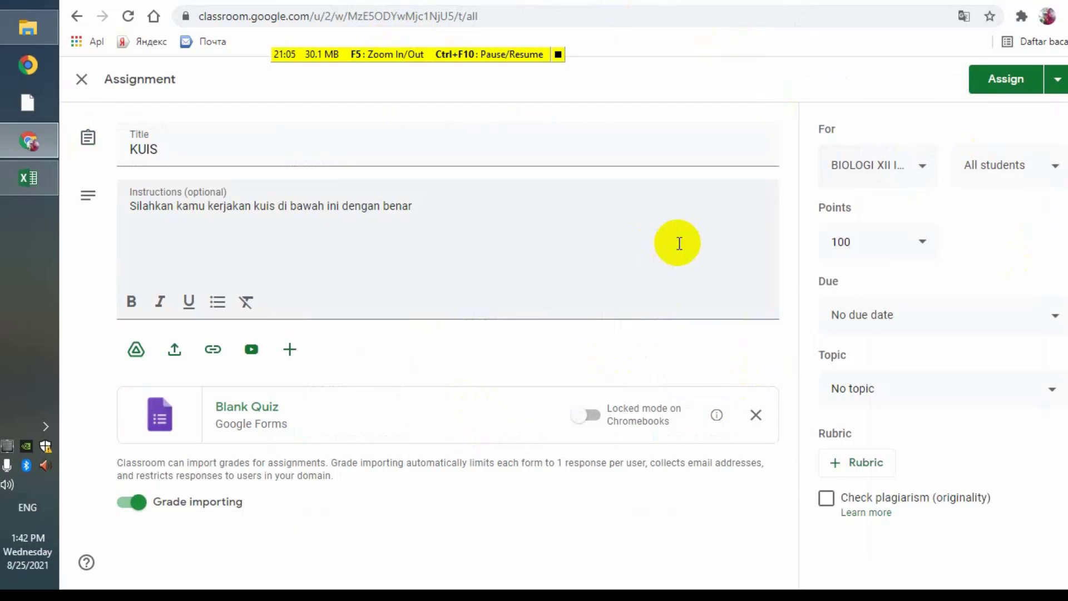
left_click(921, 315)
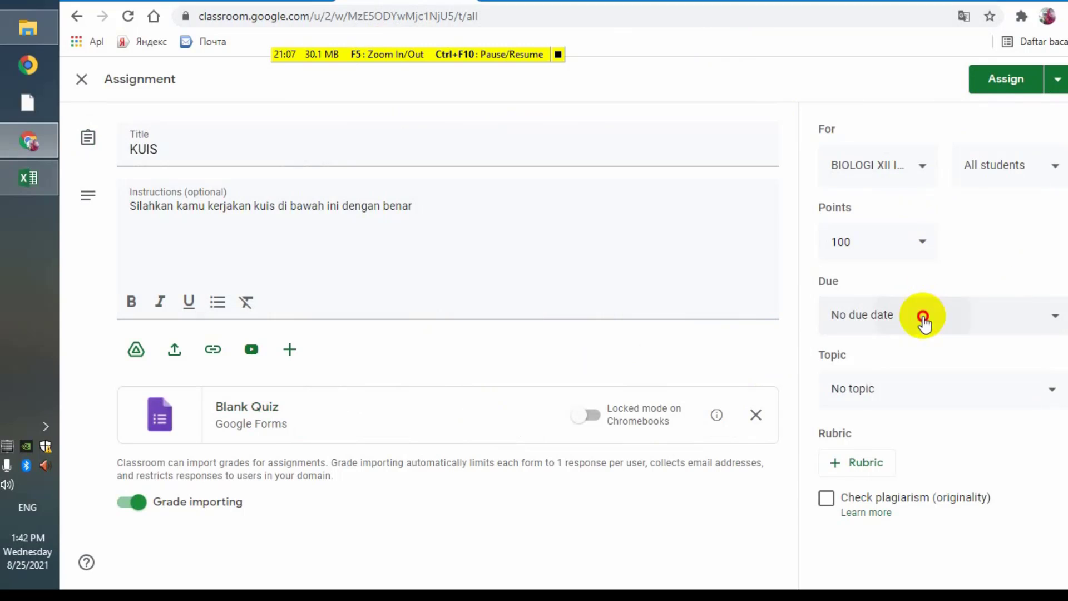
left_click(901, 389)
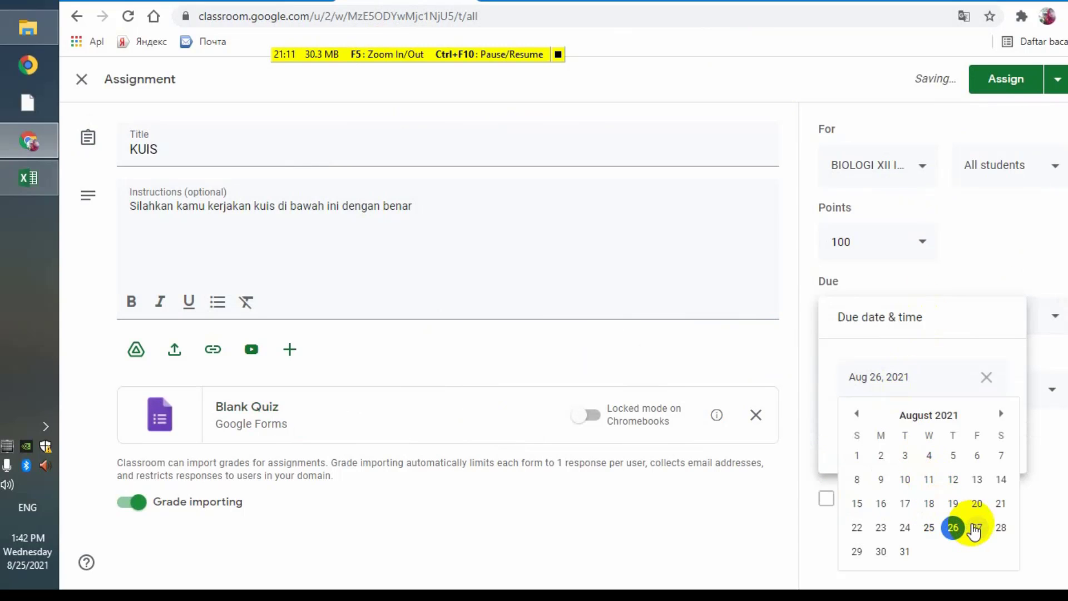
left_click(941, 527)
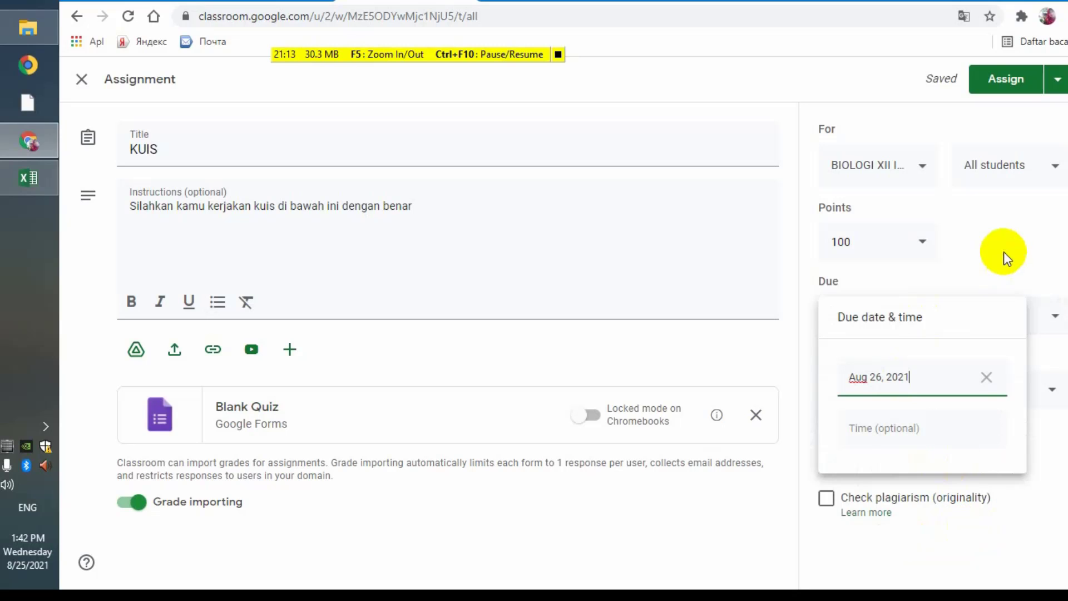
left_click(1003, 249)
left_click(924, 391)
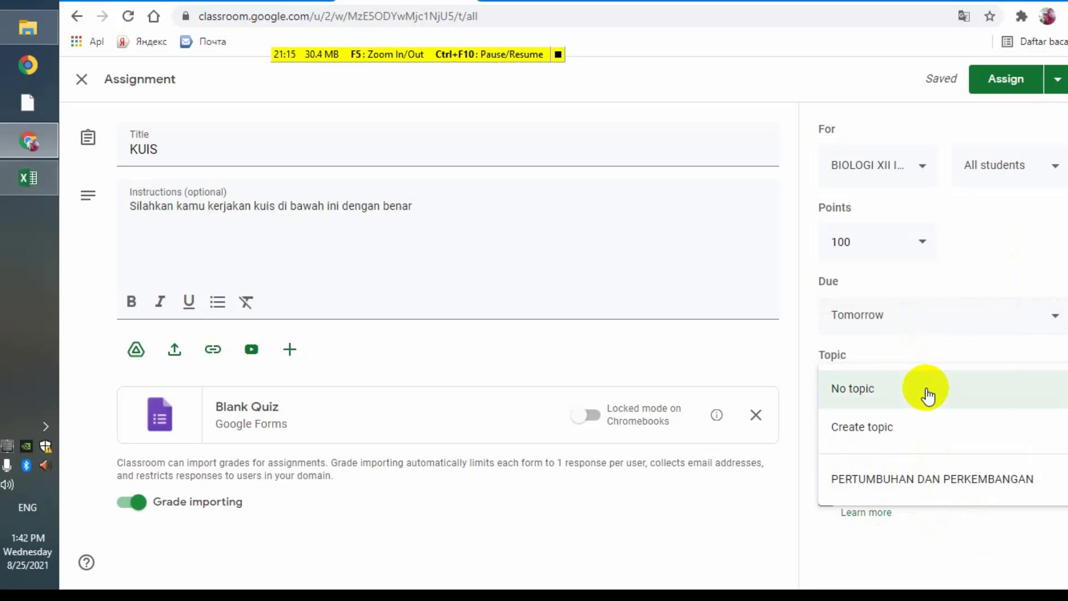
left_click(877, 490)
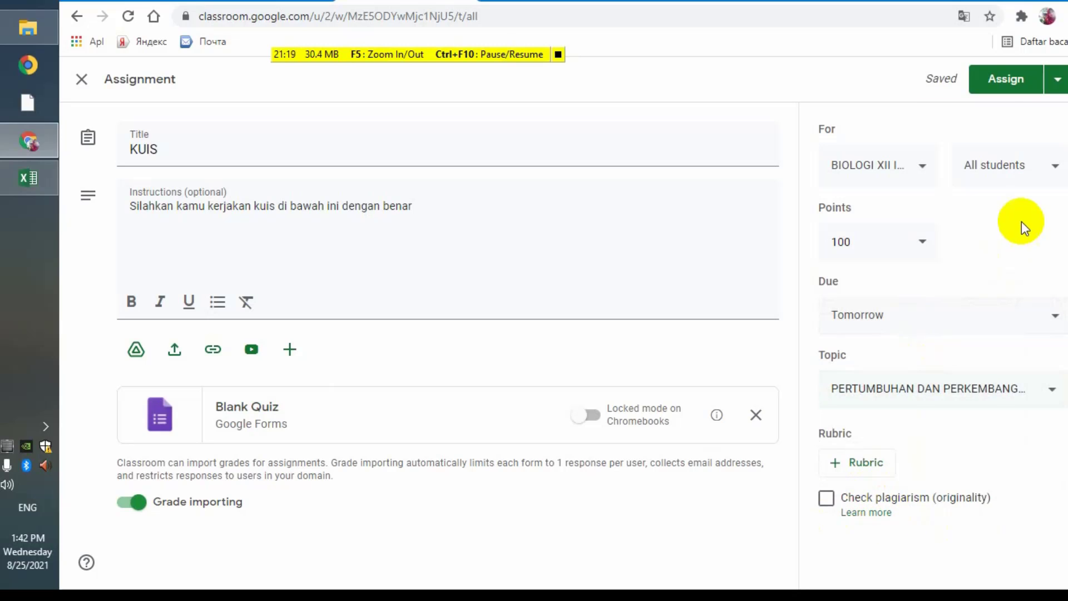
- Schedule the KUIS assignment for Aug 26, 2021 at 8:00 AM
left_click(1055, 79)
left_click(1016, 109)
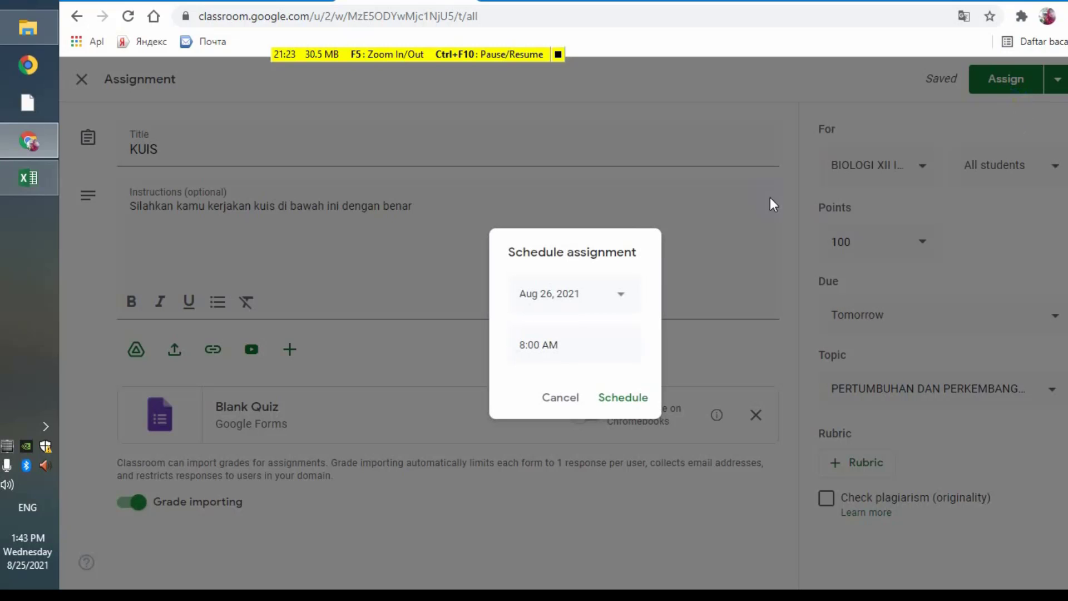
left_click(646, 396)
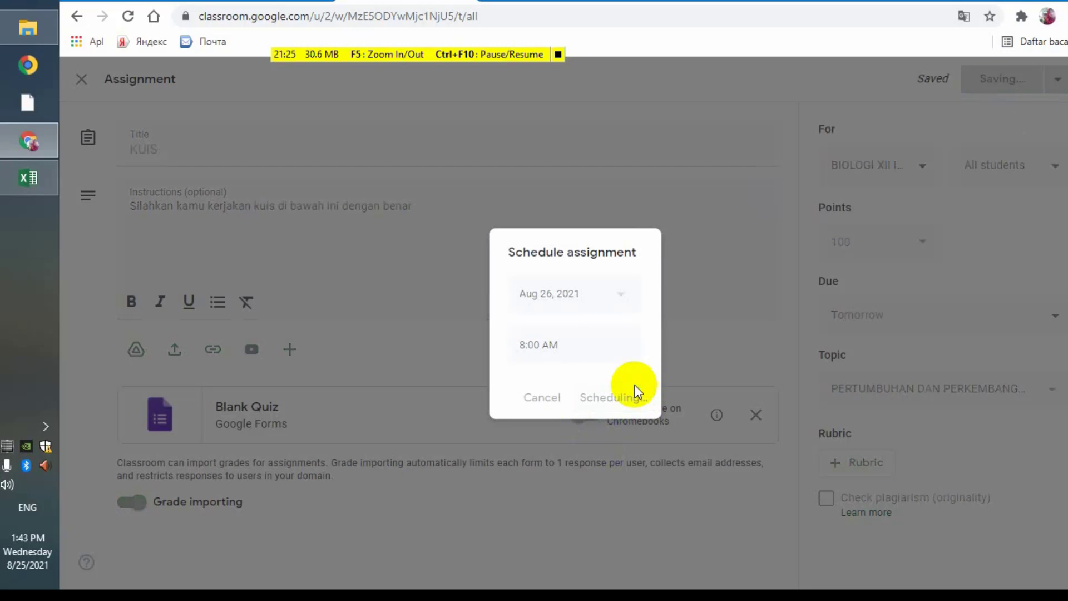
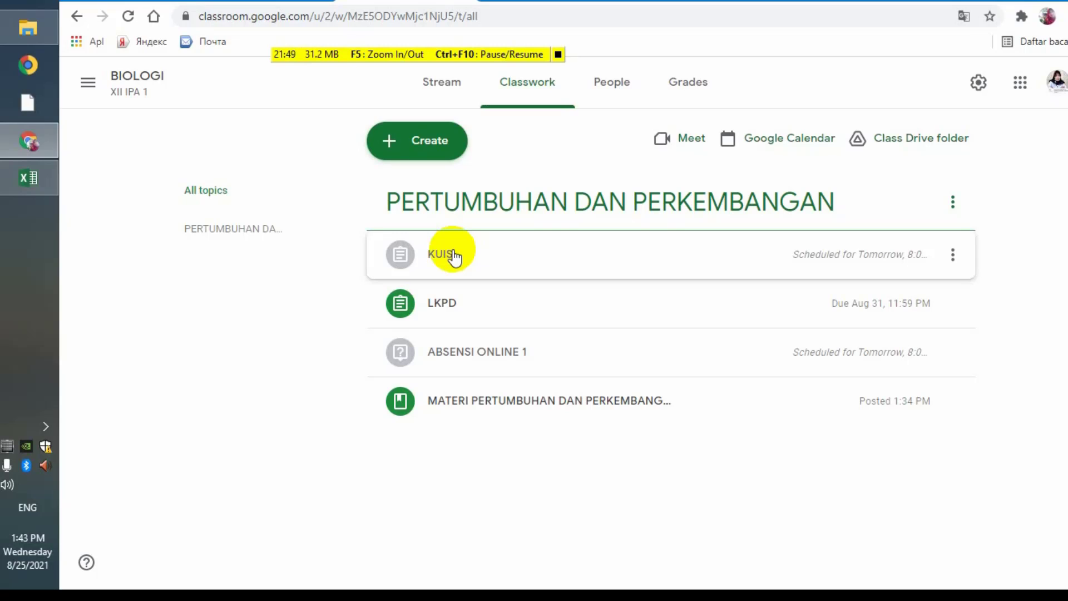
- Switch Classroom to the teacher's default Google account and open the BIOLOGI XII IPA 5 class
left_click(1056, 83)
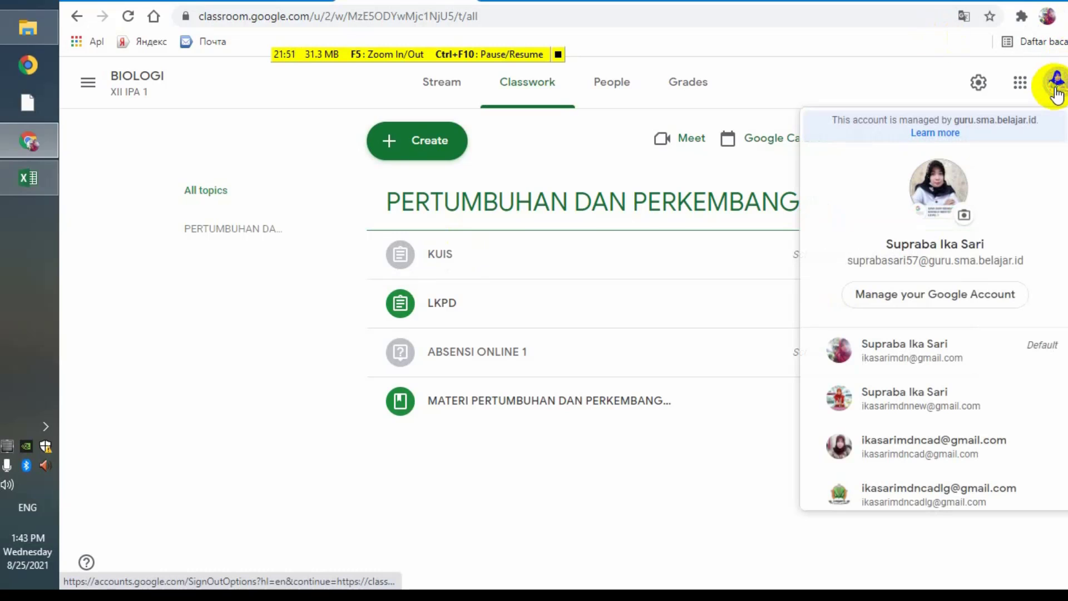
left_click(953, 342)
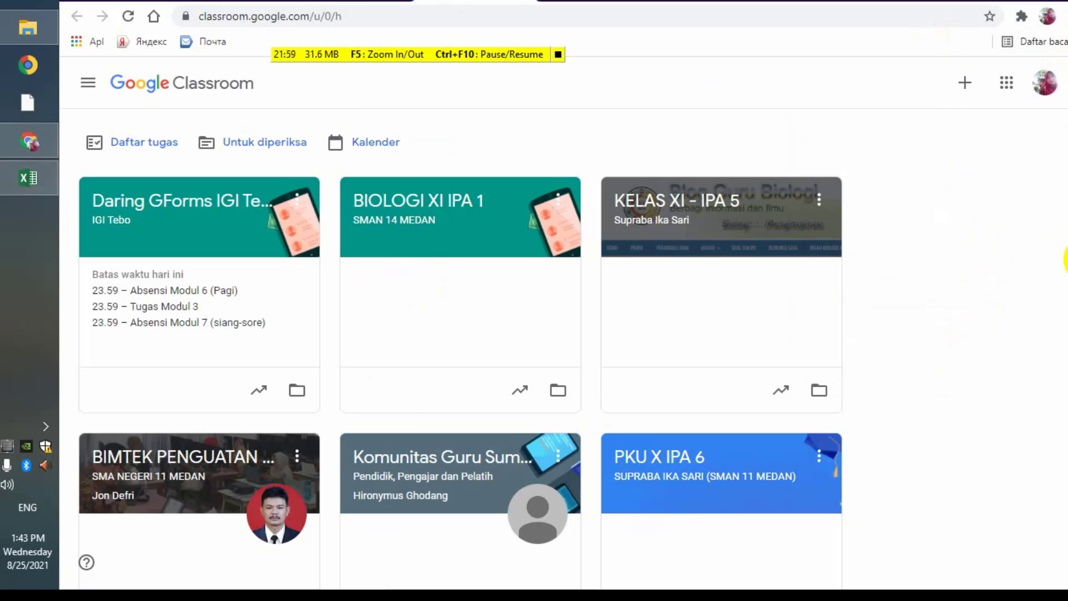
scroll(1062, 386, "down", 4)
scroll(467, 524, "up", 4)
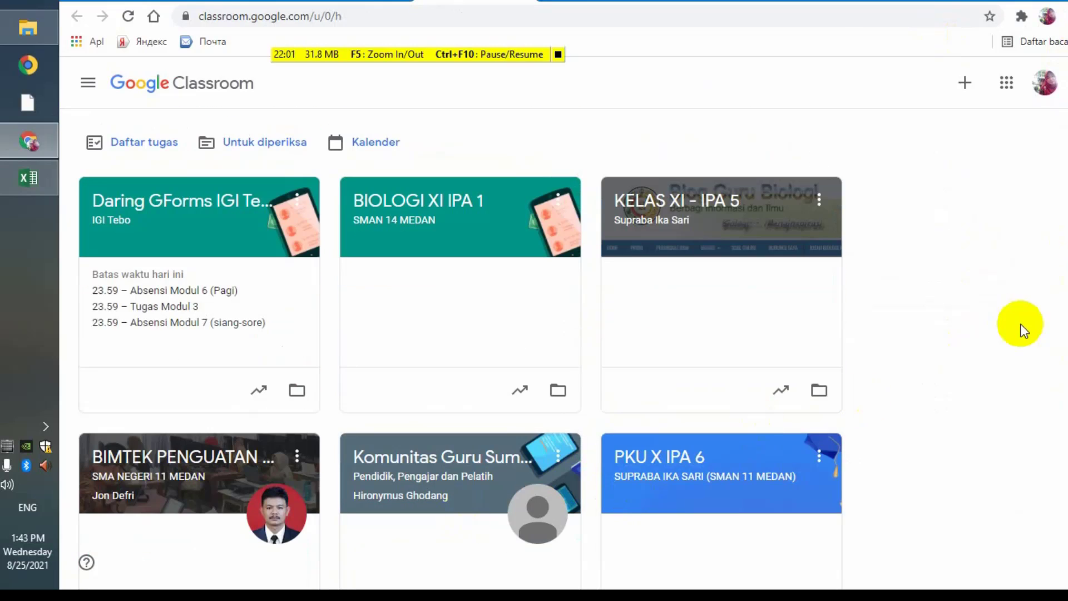
scroll(1065, 398, "down", 5)
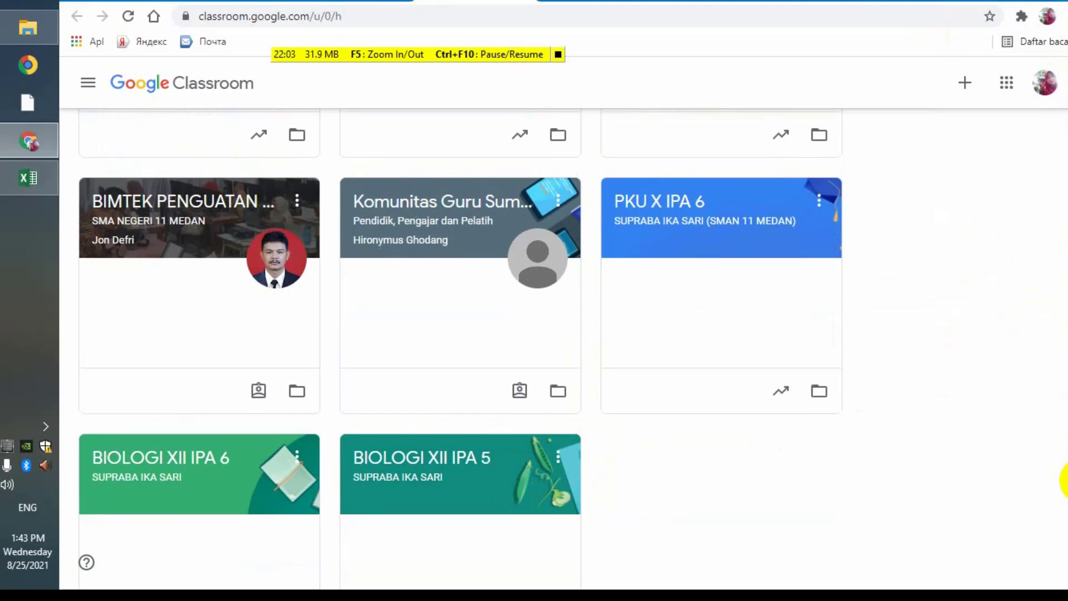
left_click(467, 455)
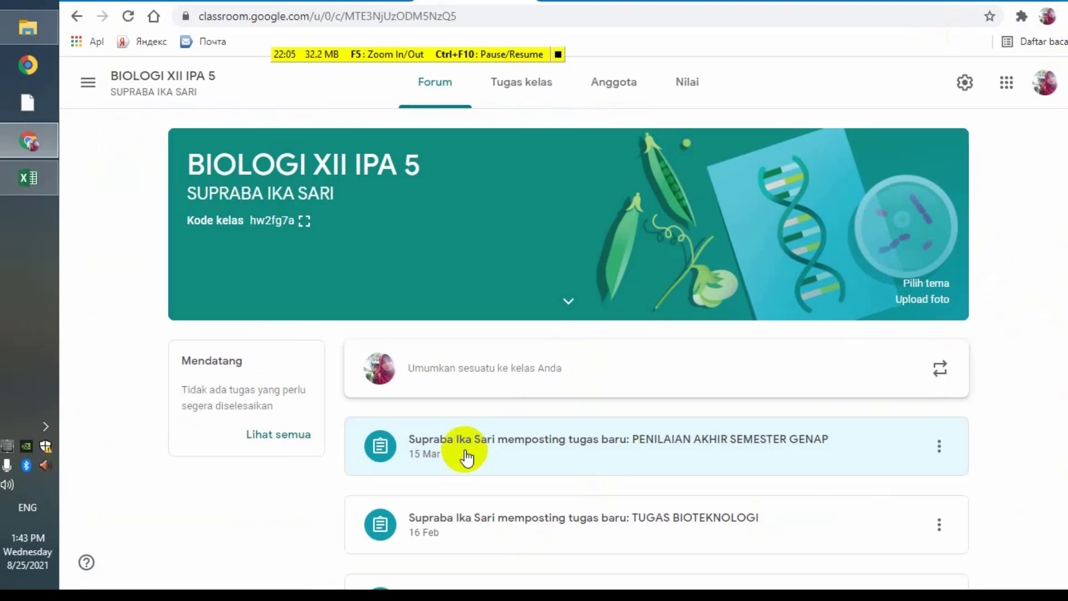
- Open TUGAS BIOTEKNOLOGI from the class grades and look through the students' submissions and their grading status
left_click(686, 84)
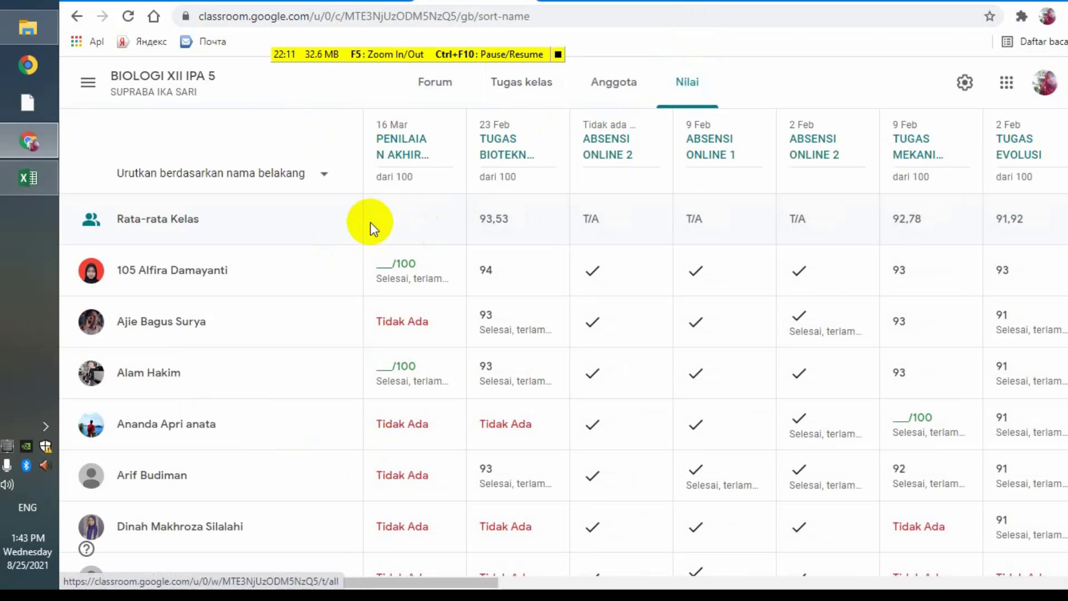
left_click(491, 146)
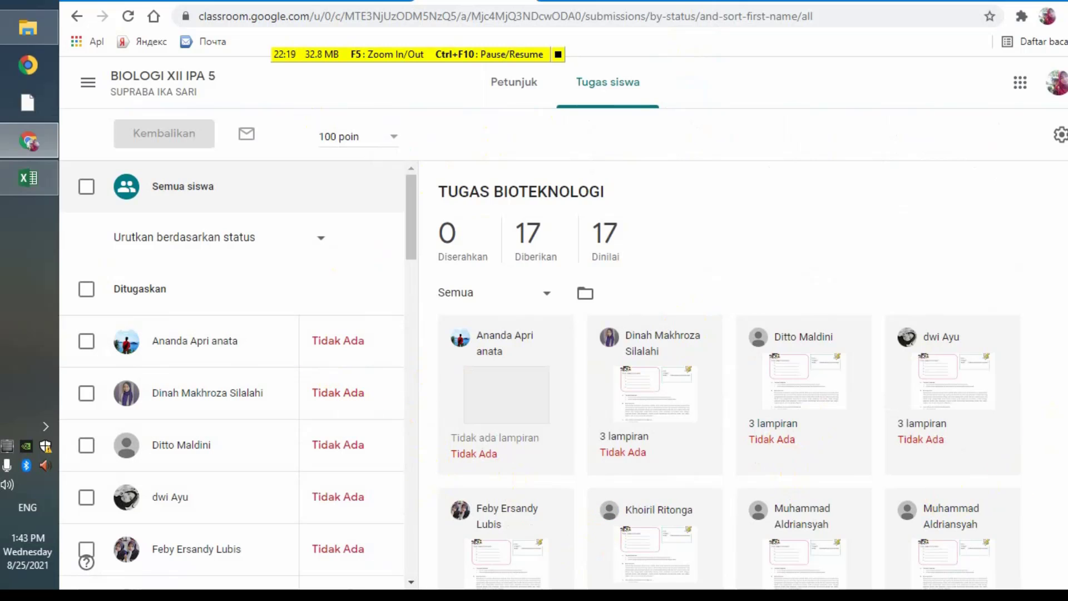
scroll(1065, 253, "down", 10)
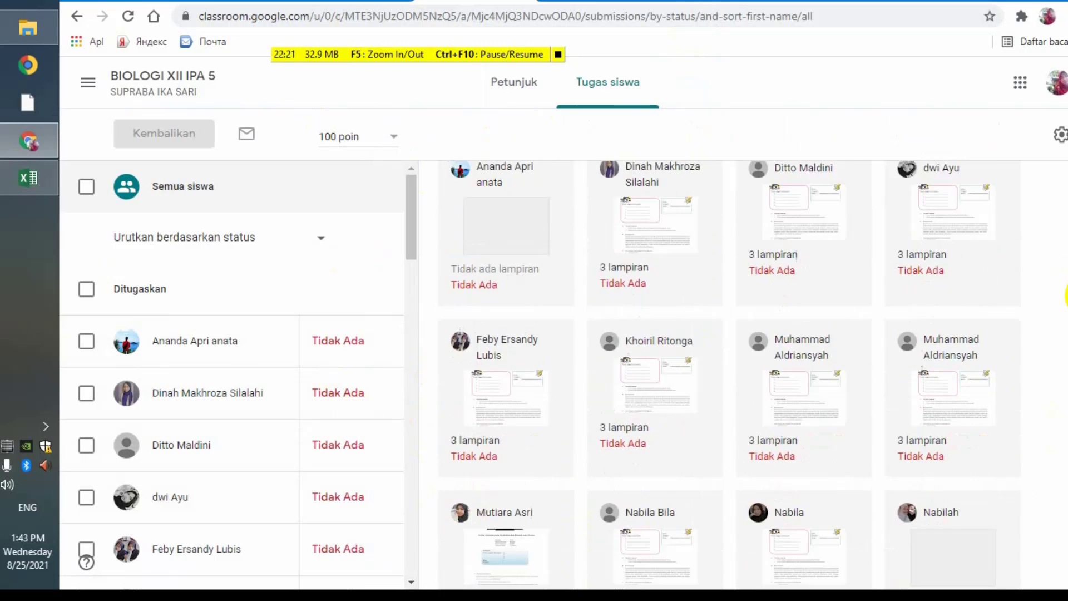
scroll(1051, 411, "down", 3)
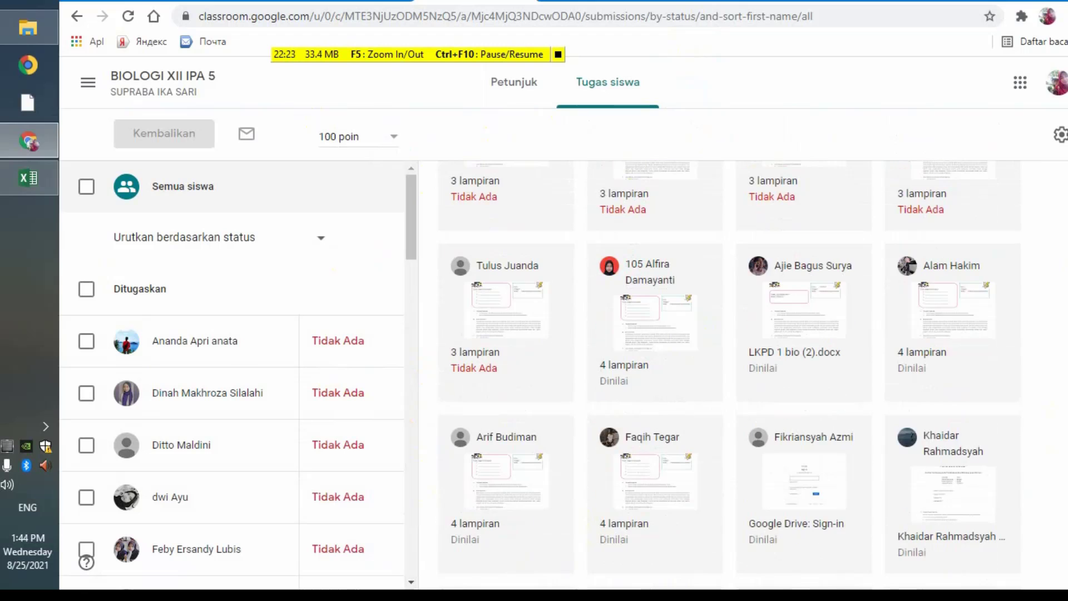
scroll(1051, 415, "down", 9)
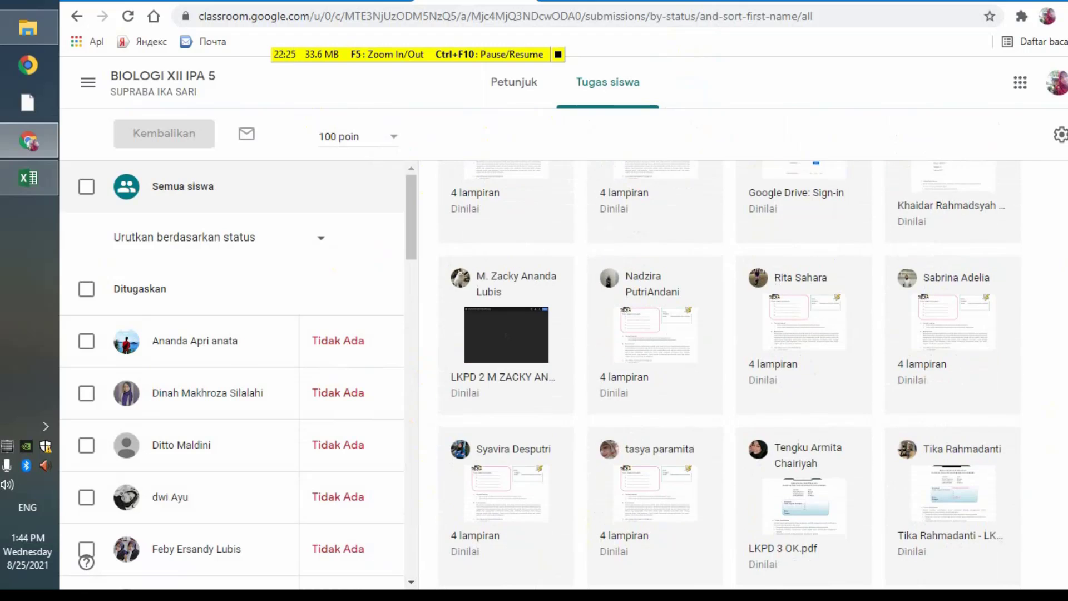
scroll(1063, 406, "up", 12)
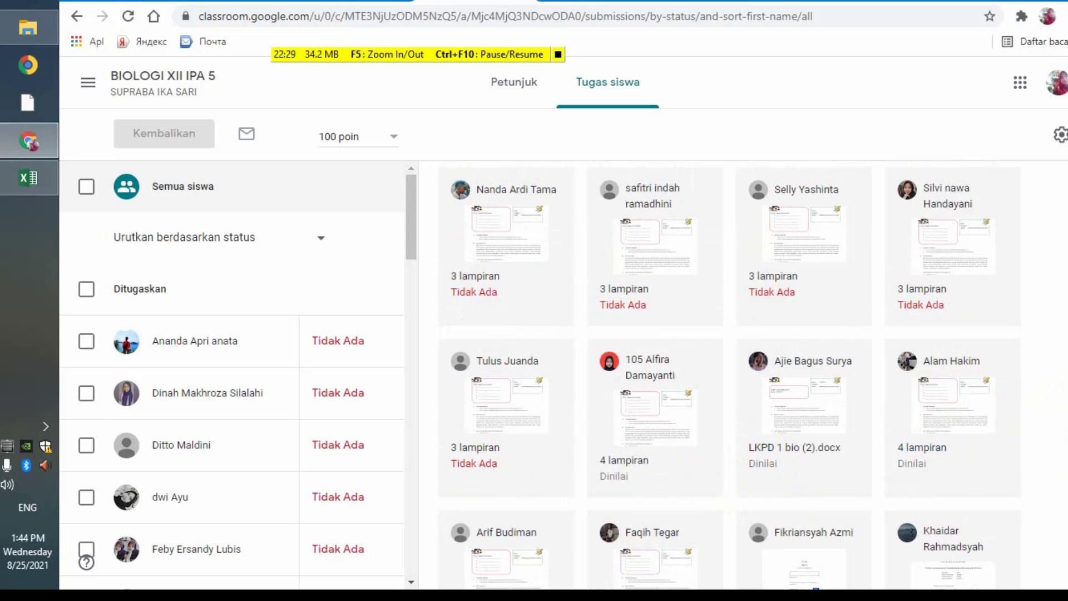
scroll(1062, 300, "up", 8)
scroll(1063, 284, "up", 3)
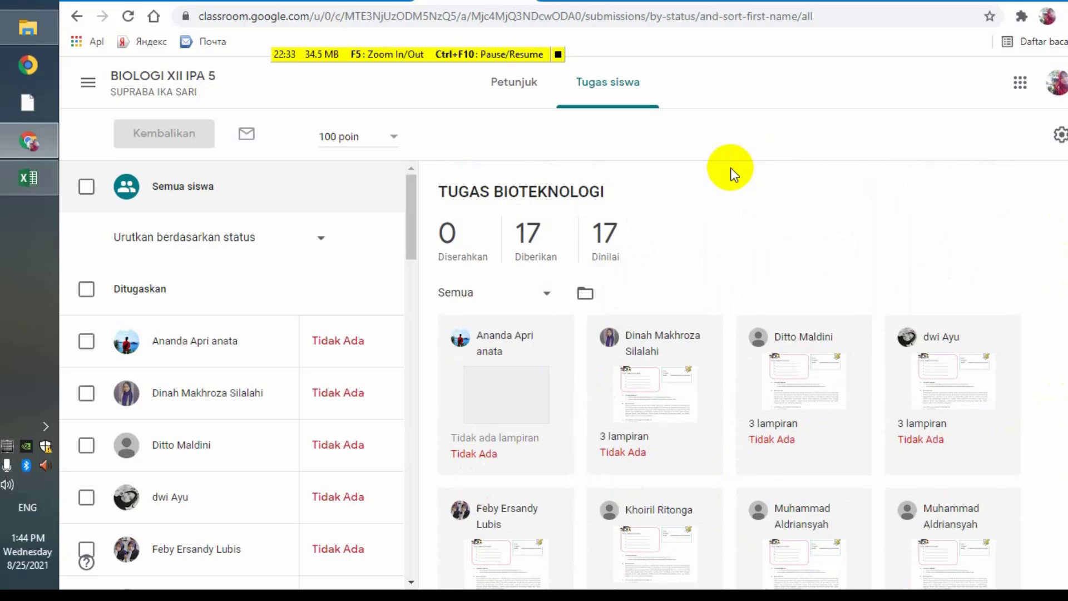
- Copy all of the class's grades to a Google spreadsheet and download it as a Microsoft Excel (.xlsx) file
left_click(1059, 136)
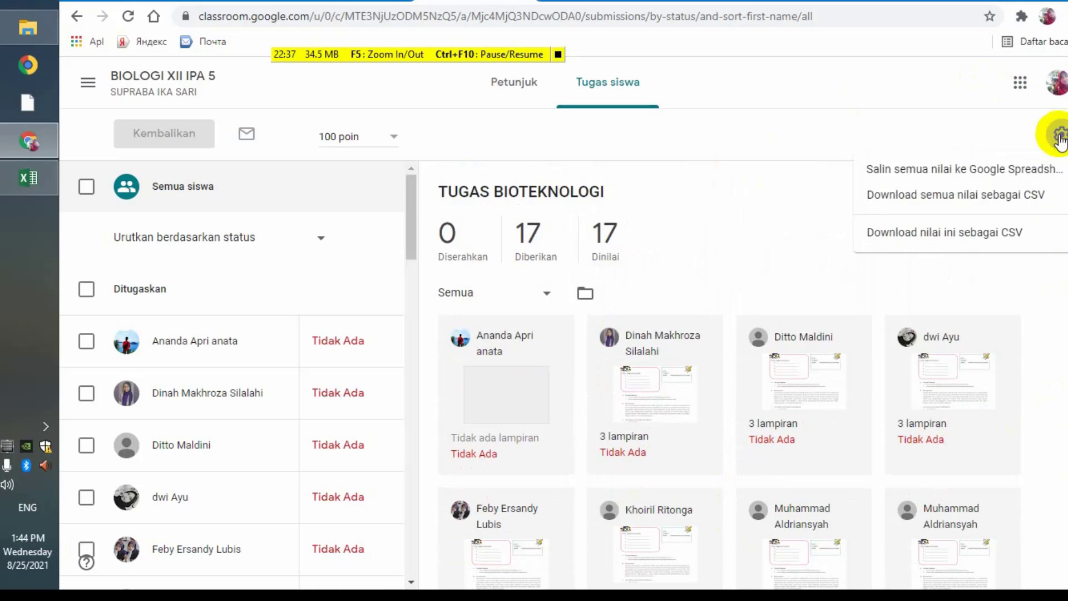
left_click(949, 174)
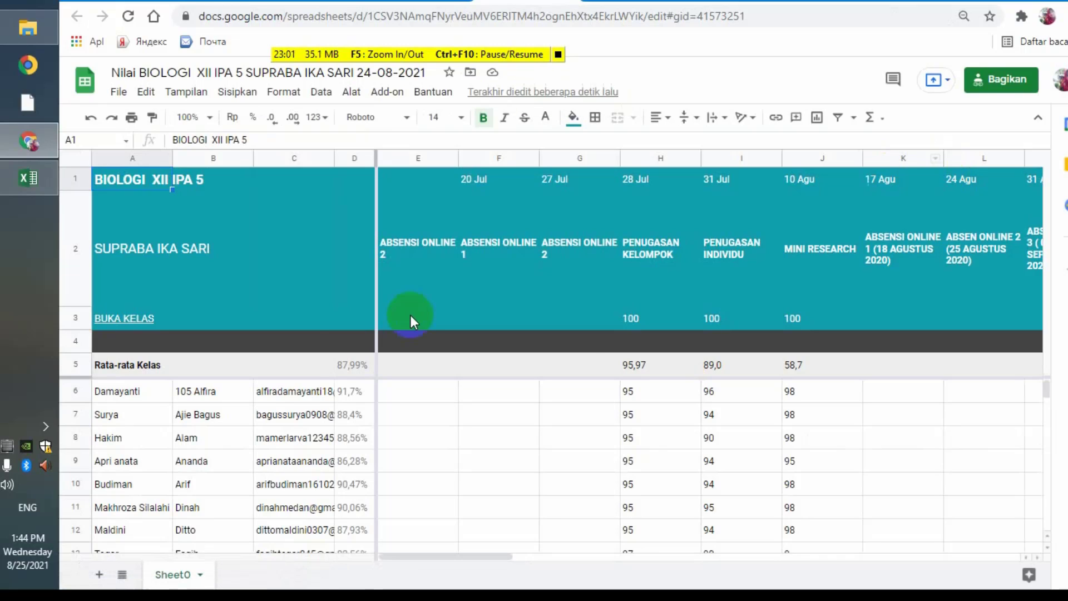
left_click(117, 93)
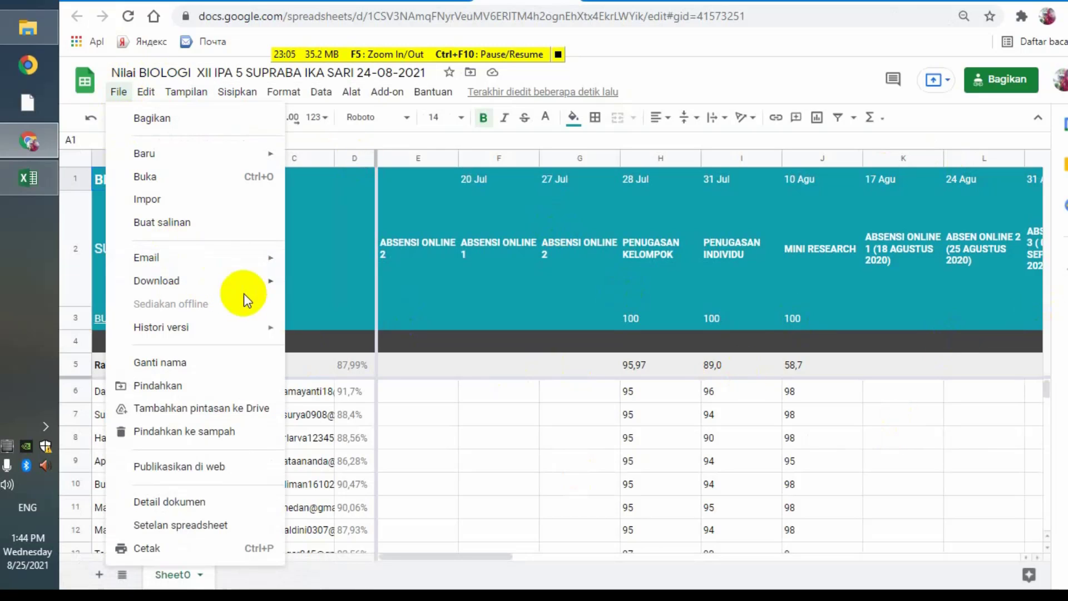
mouse_move(266, 297)
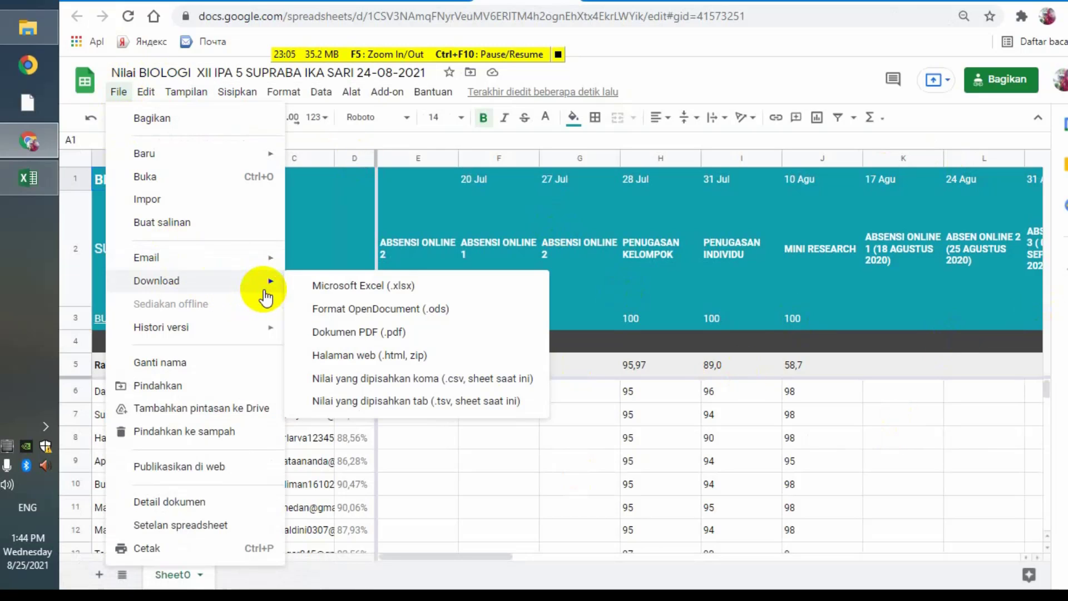
left_click(338, 291)
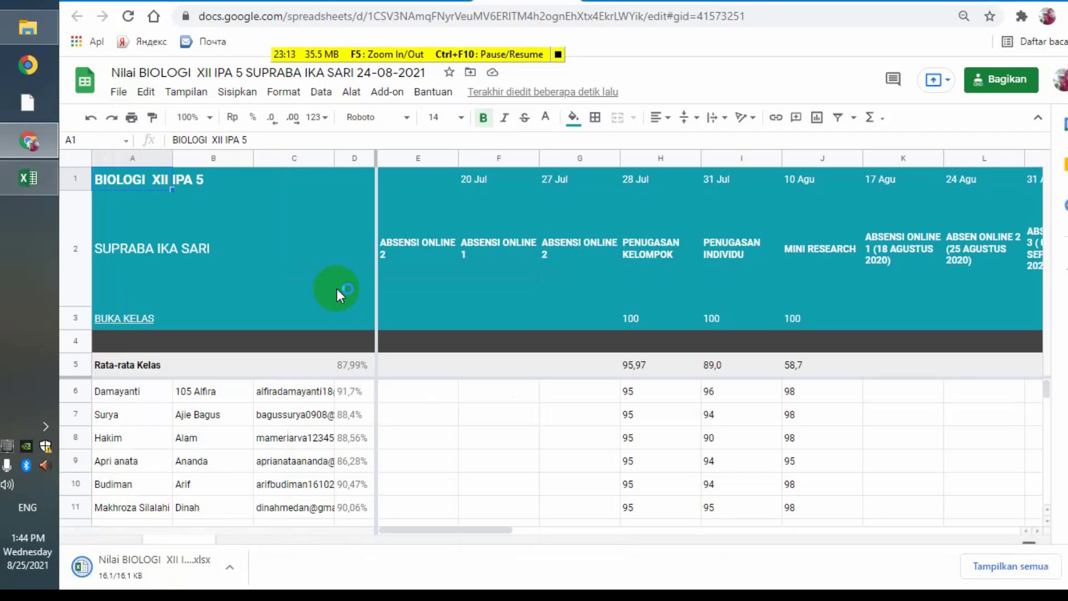
- Open the downloaded grades workbook in Excel, accept recovering its content and enable editing
left_click(133, 568)
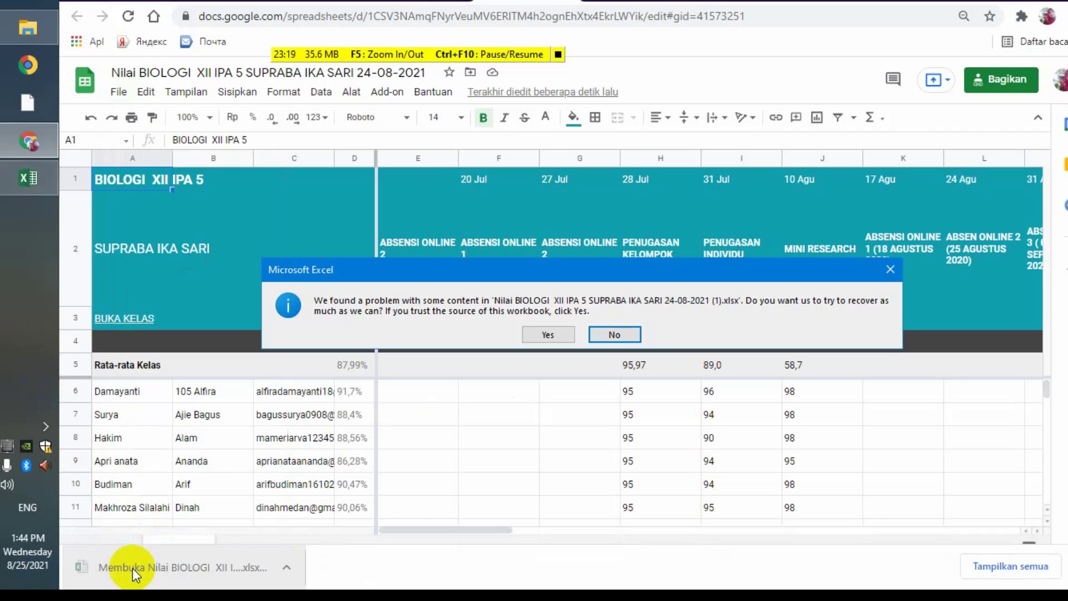
left_click(547, 334)
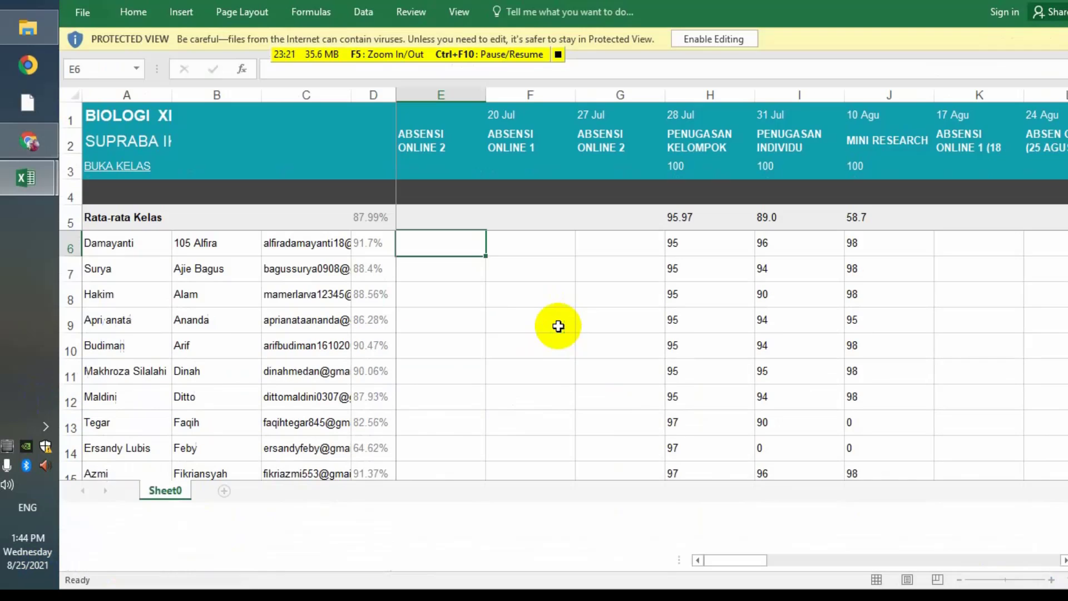
left_click(729, 38)
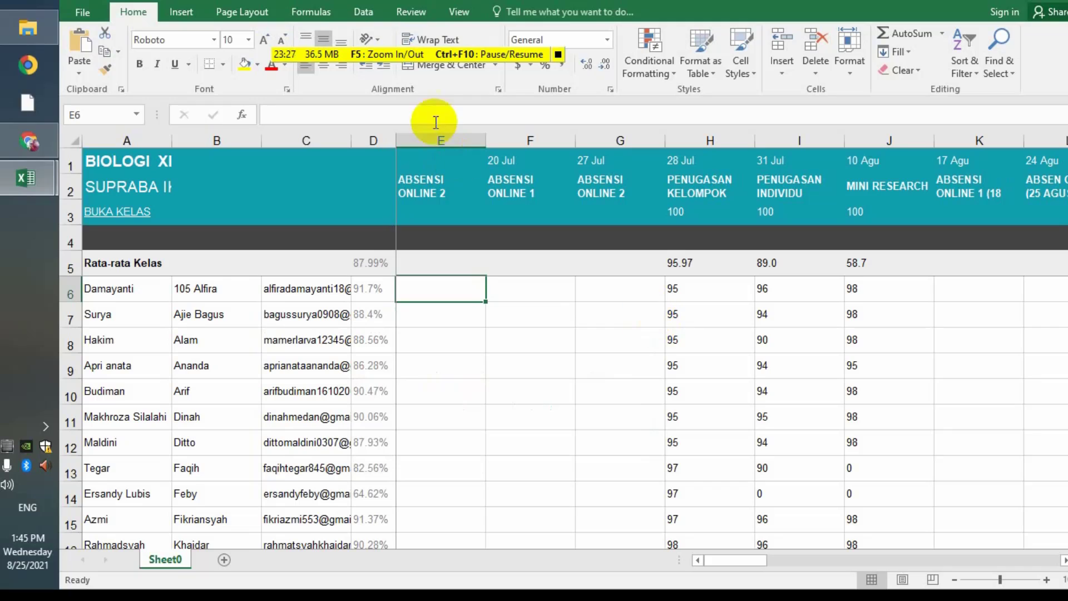
- Hide the three ABSENSI ONLINE attendance columns E to G in the grades sheet
left_click(665, 241)
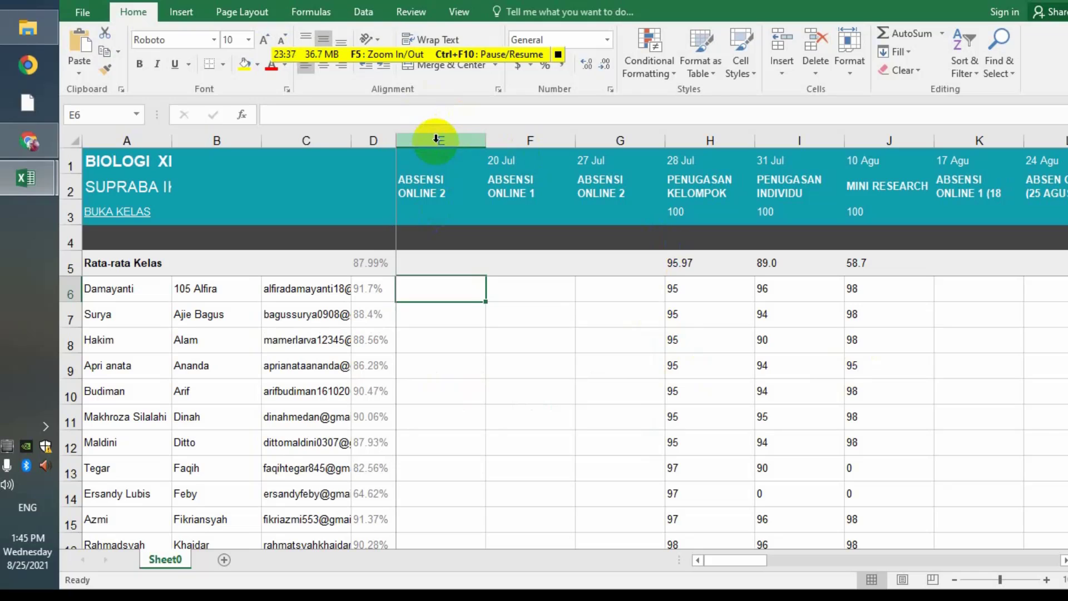
left_click_drag(436, 138, 639, 139)
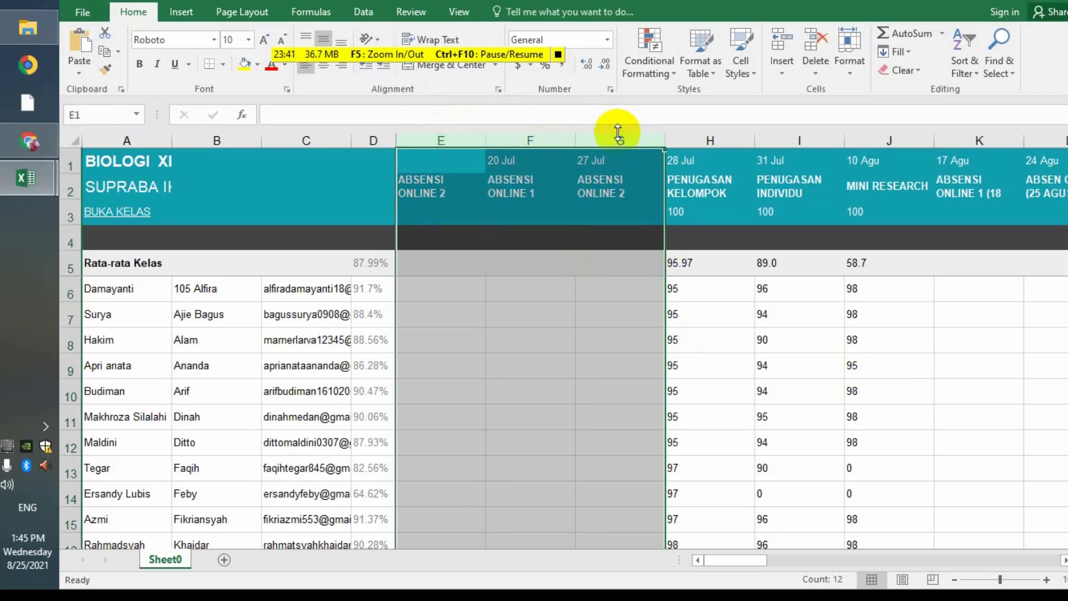
right_click(612, 140)
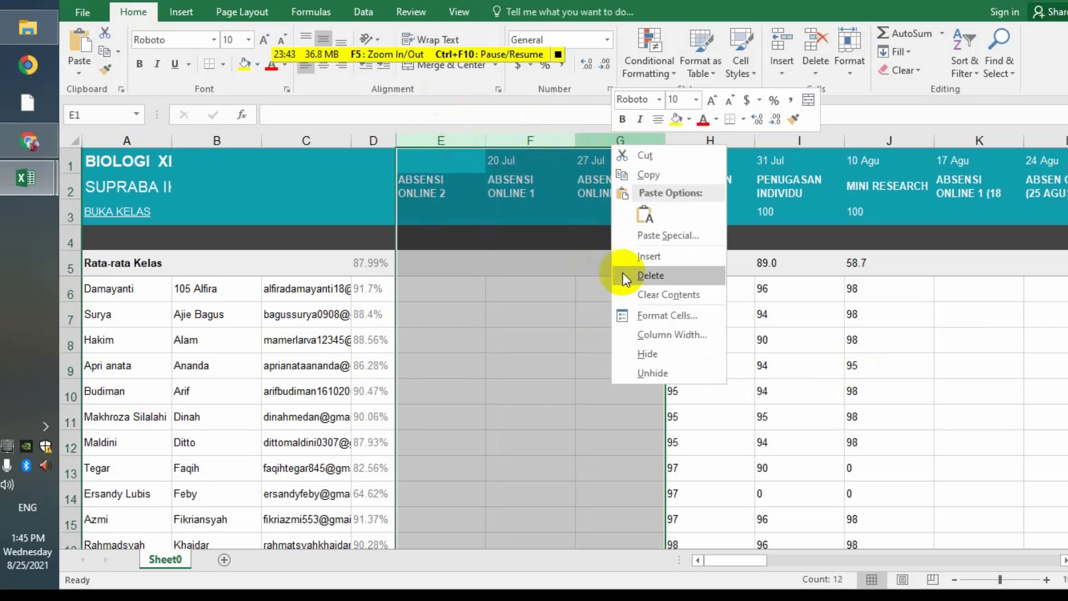
left_click(648, 355)
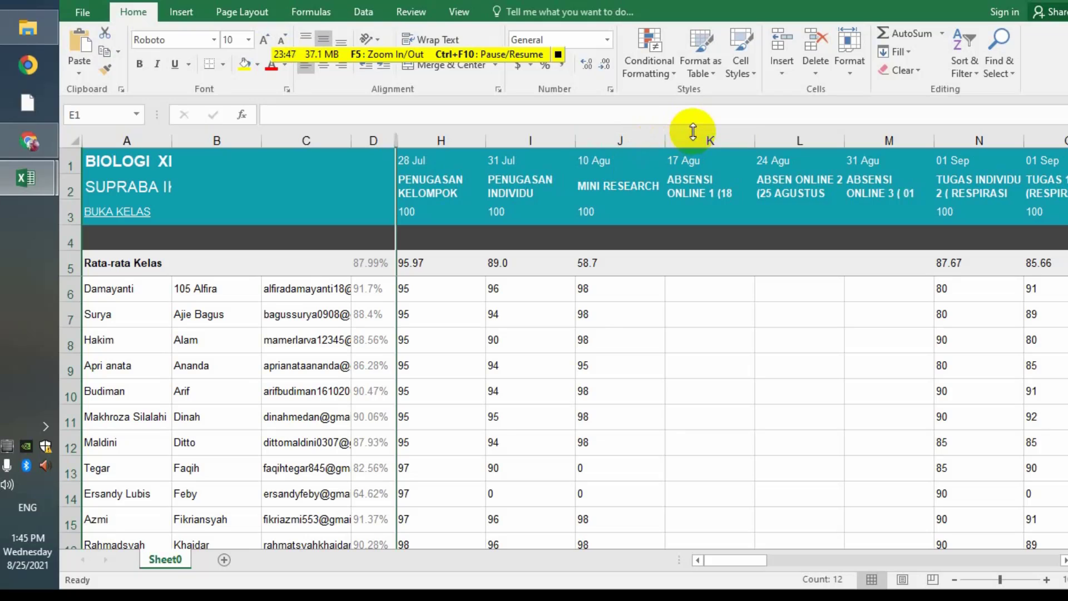
- Hide the three attendance columns K to M, dated 17 Agu, 24 Agu and 31 Agu, in the grades sheet
left_click_drag(689, 136, 846, 156)
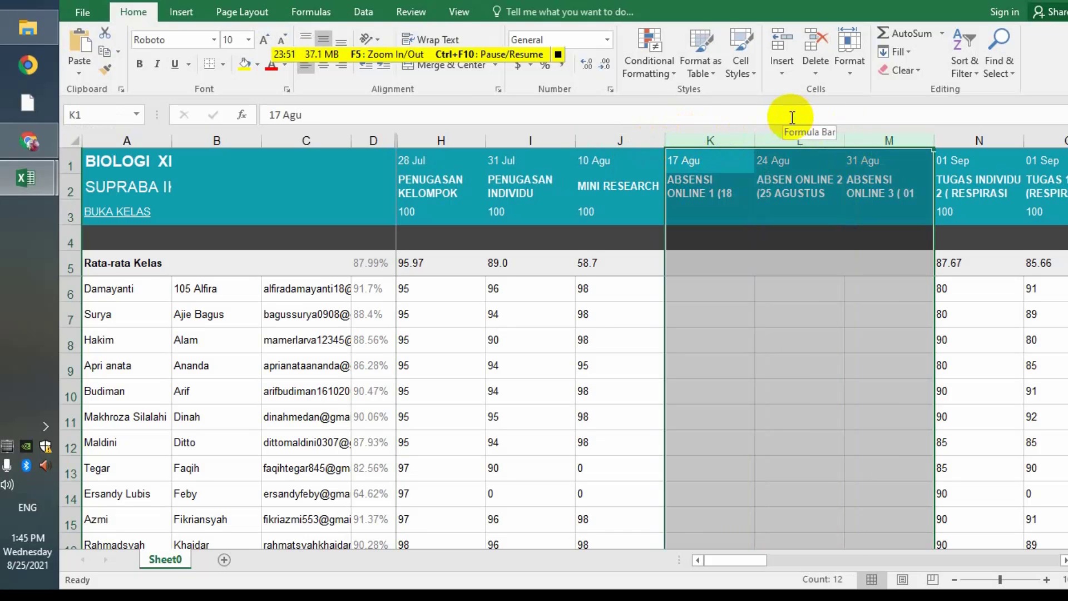
right_click(774, 147)
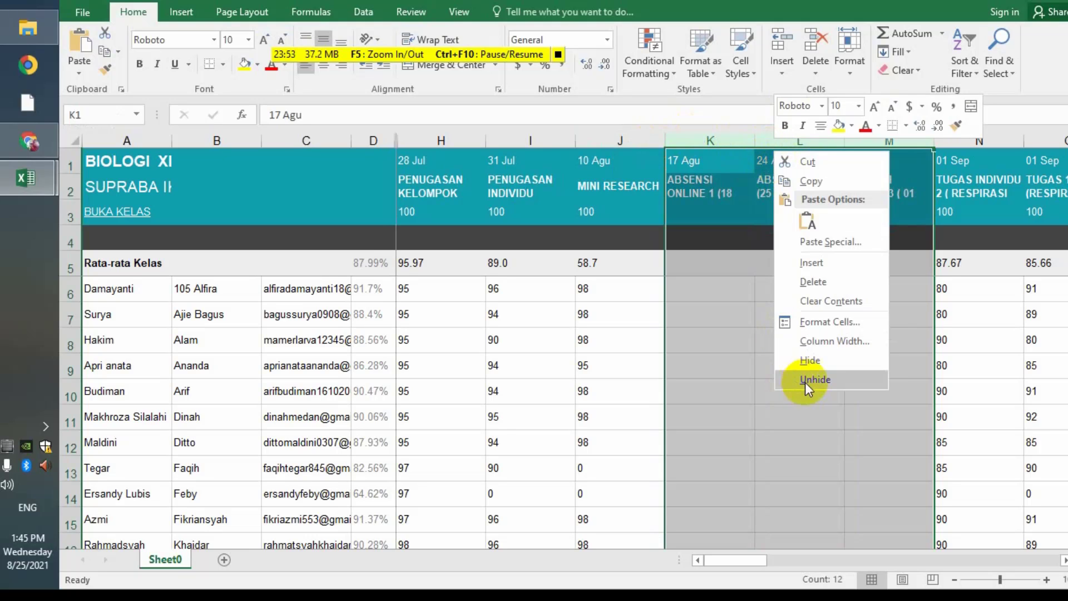
left_click(812, 362)
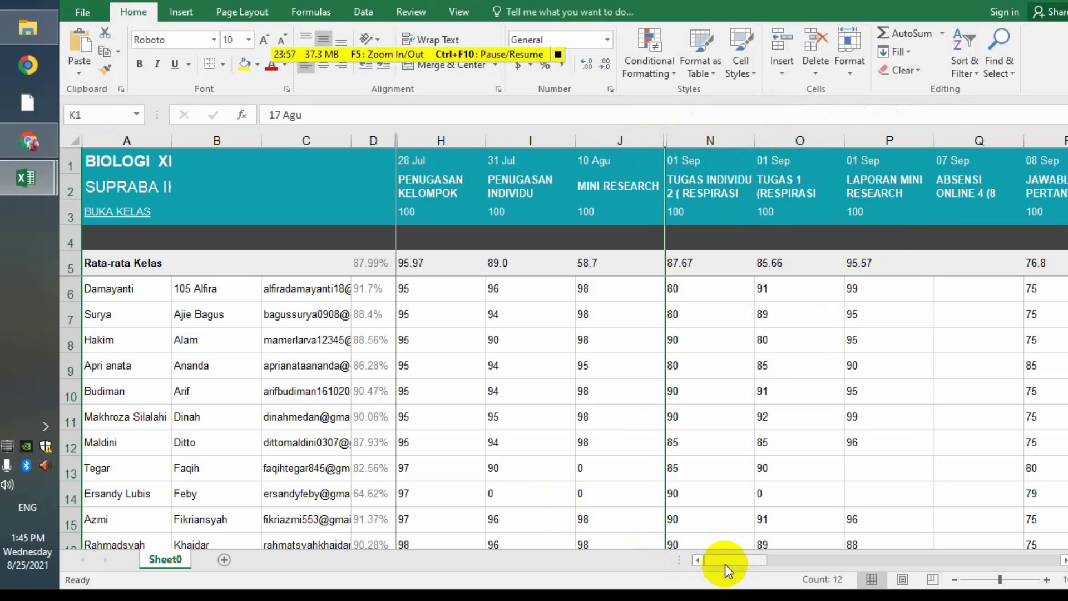
left_click_drag(725, 564, 704, 564)
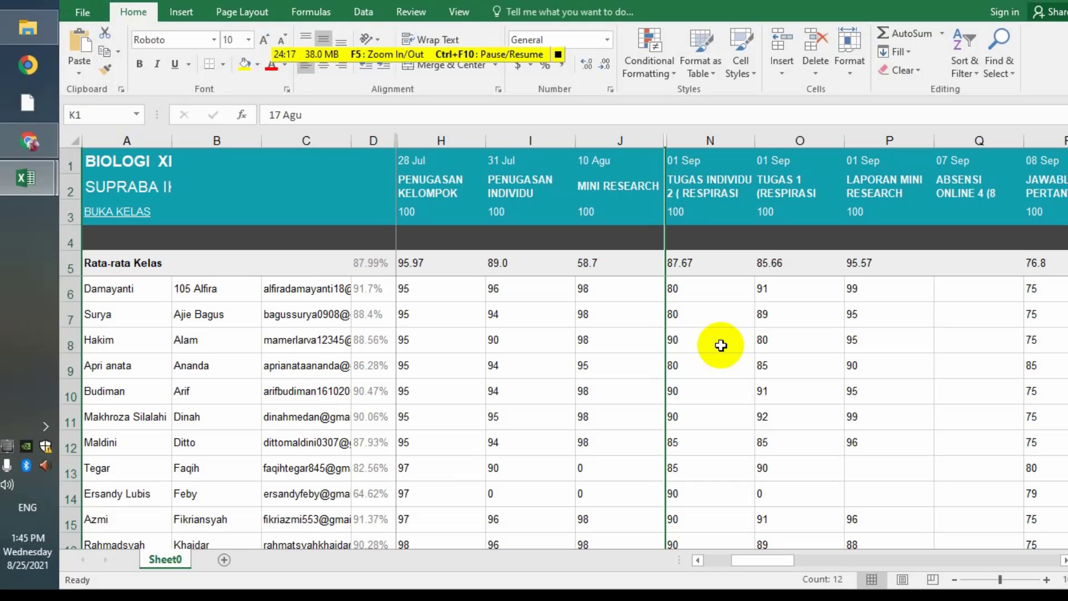
- Switch to Chrome and look through the folders and files in My Drive, starting from the BIOLOGI XII IPA 1 Drive folder
mouse_move(36, 151)
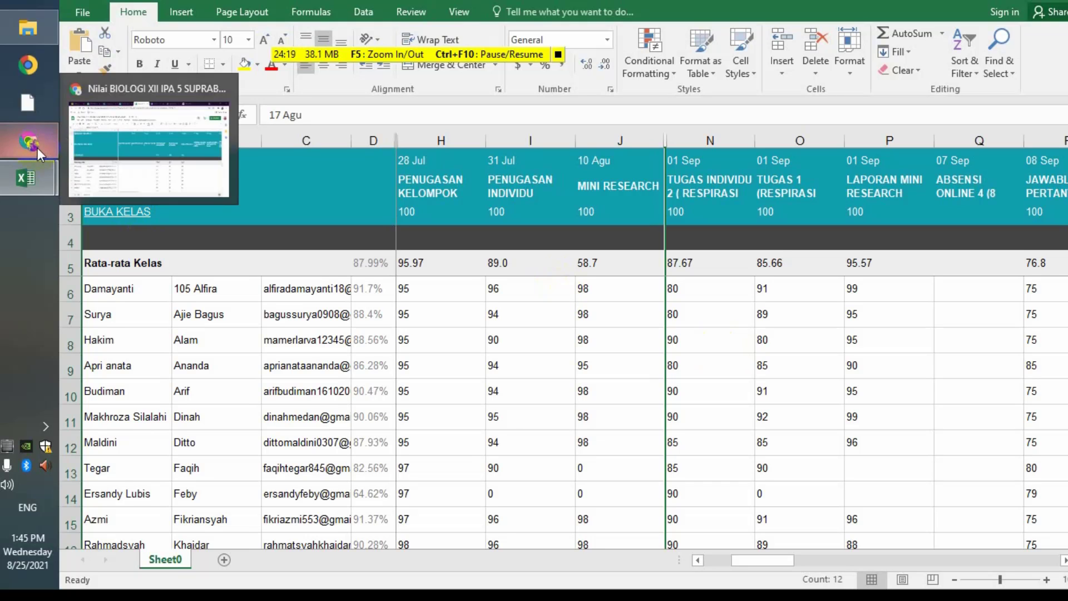
left_click(119, 143)
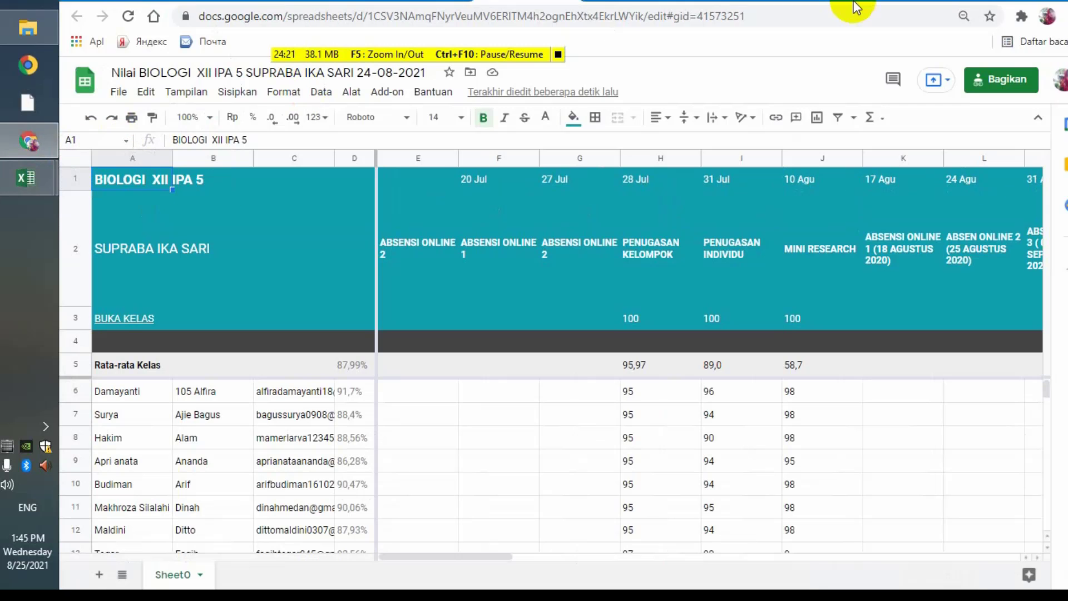
left_click(729, 1)
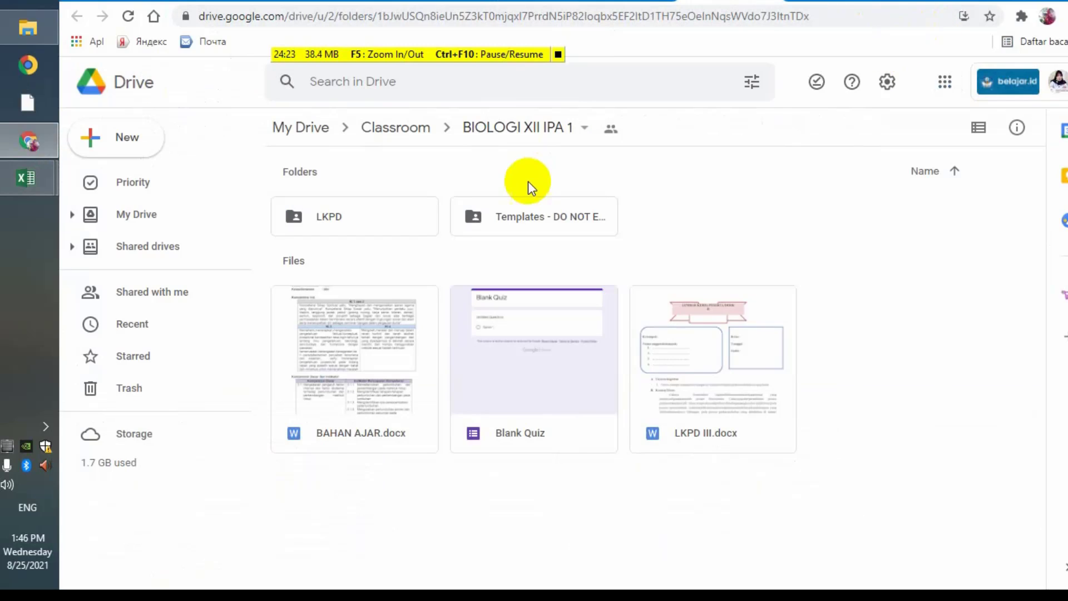
left_click(304, 127)
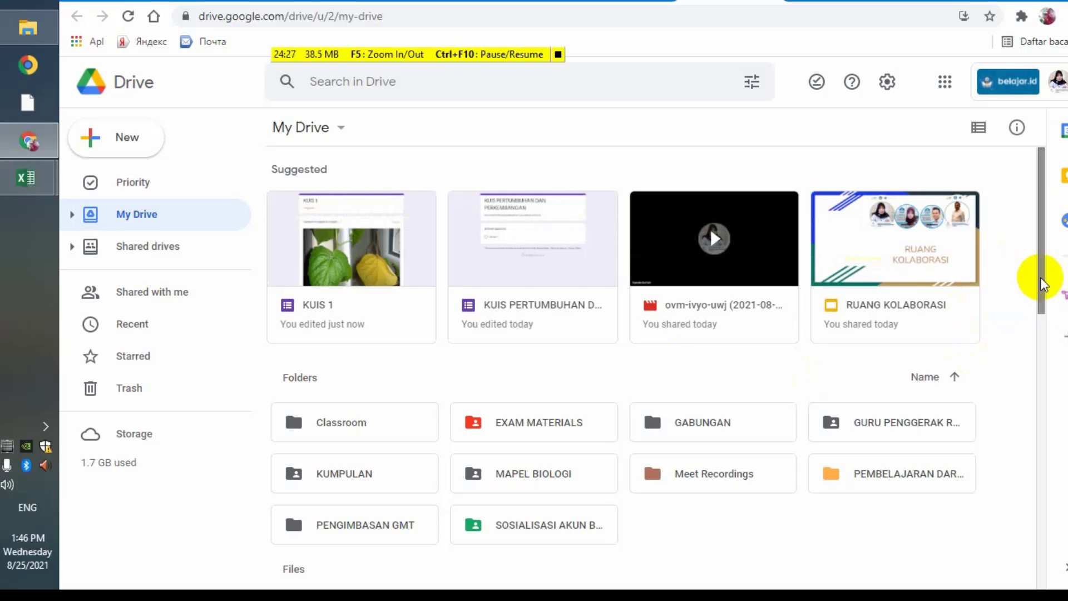
left_click_drag(1042, 278, 1040, 317)
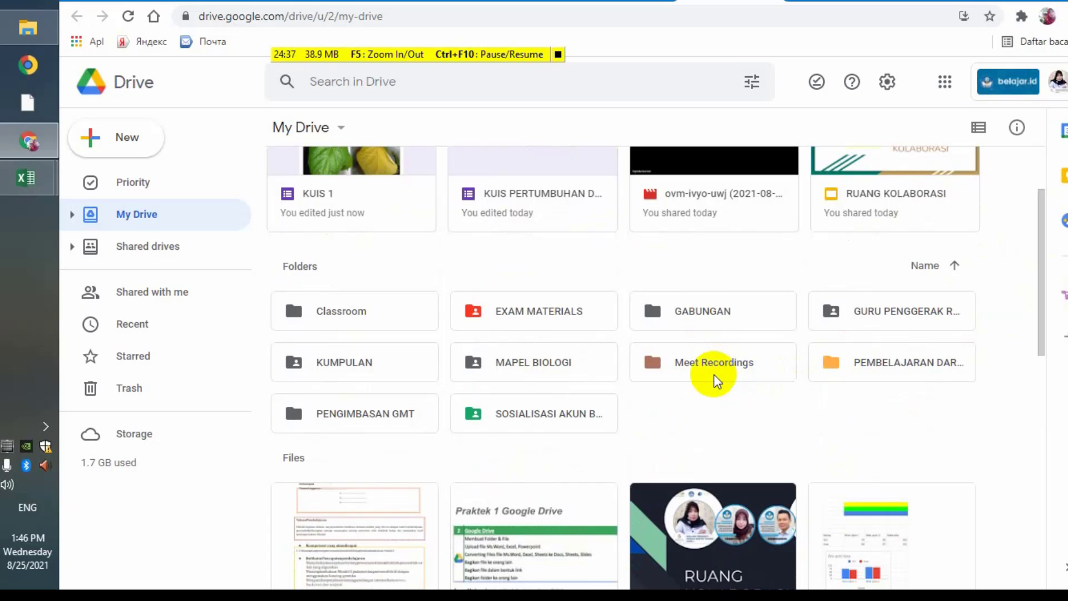
left_click_drag(1039, 350, 1039, 278)
- Return to the BIOLOGI XII IPA 1 classwork in Google Classroom, view the files in its class Drive folder and close the folder
key("ctrl+Tab")
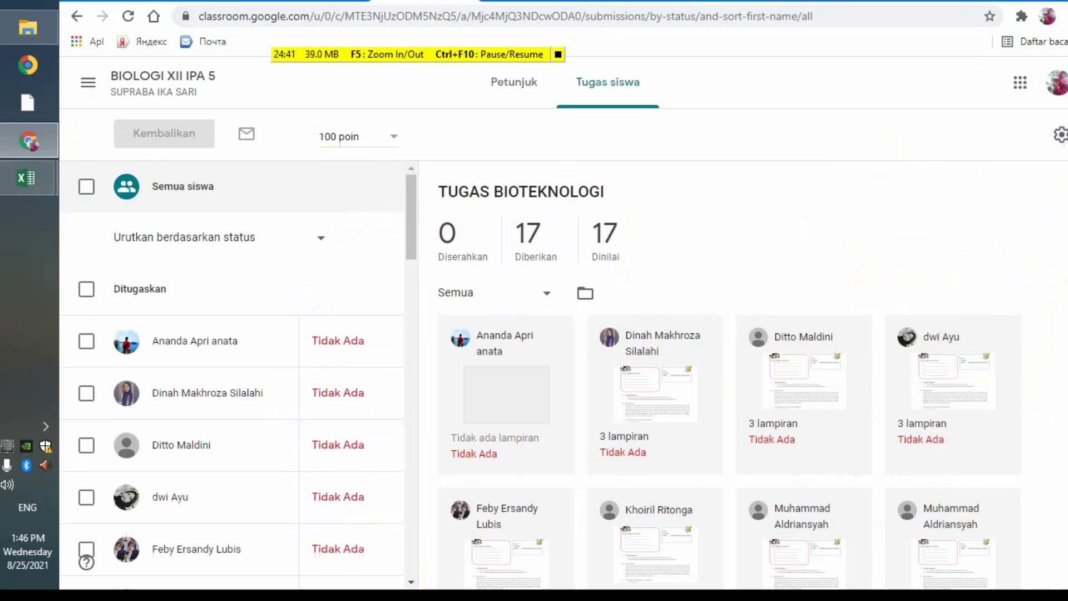
key("ctrl+Tab")
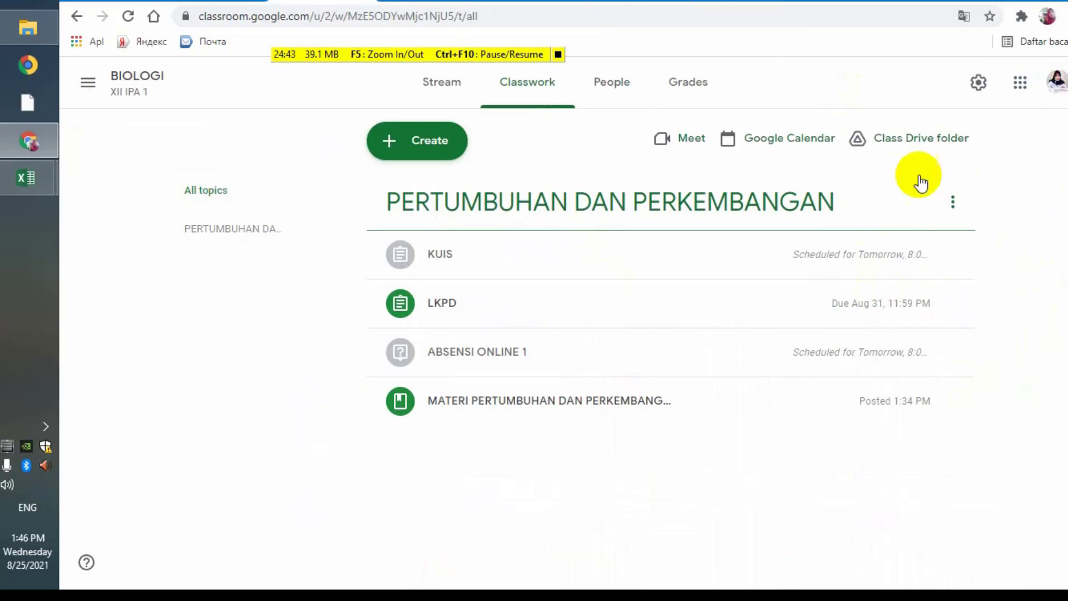
left_click(892, 140)
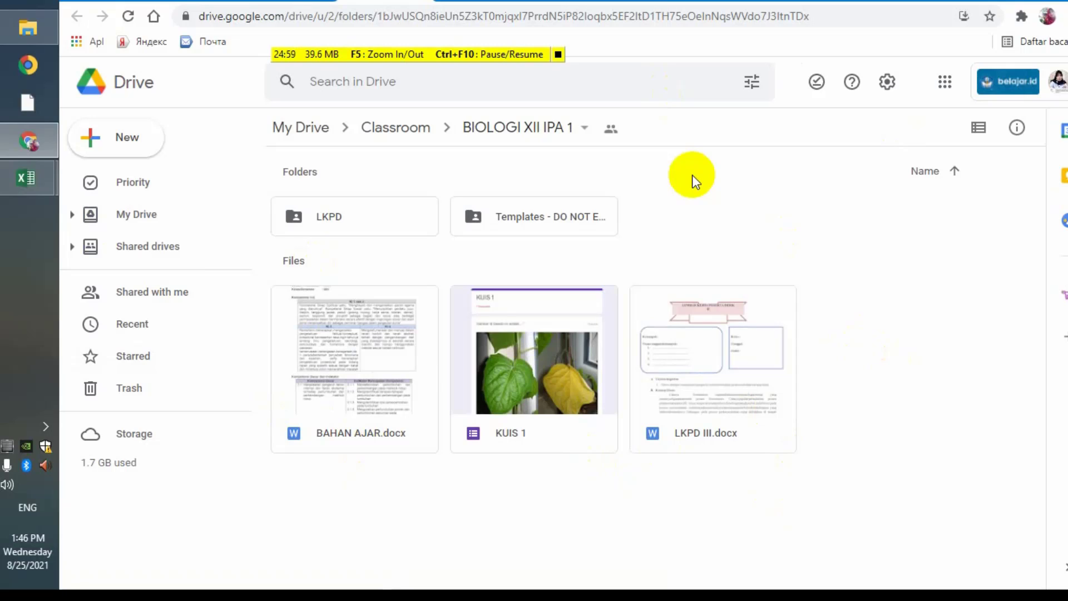
key("ctrl+w")
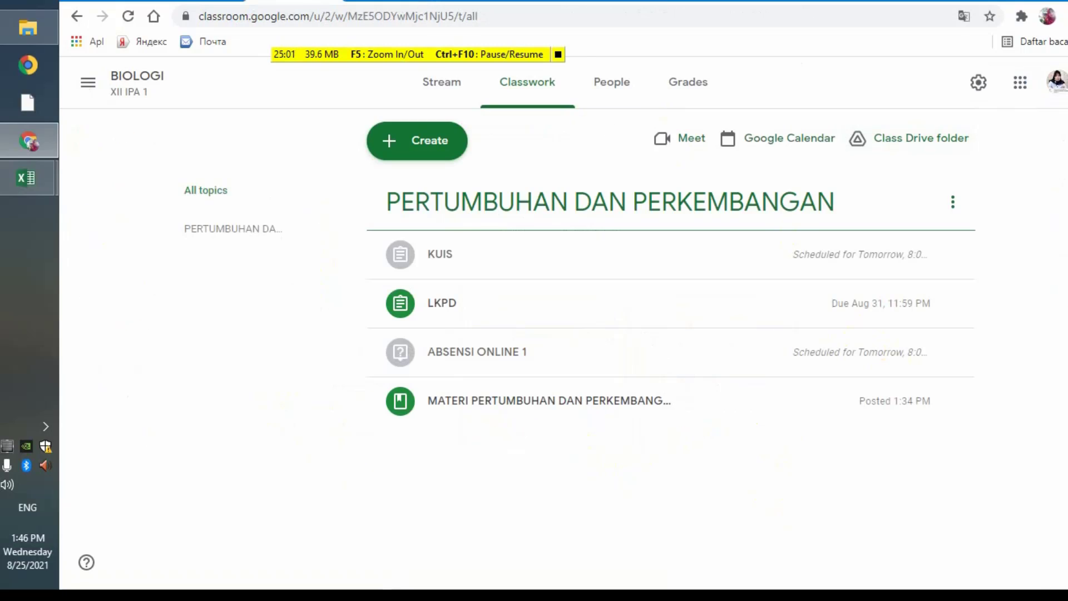